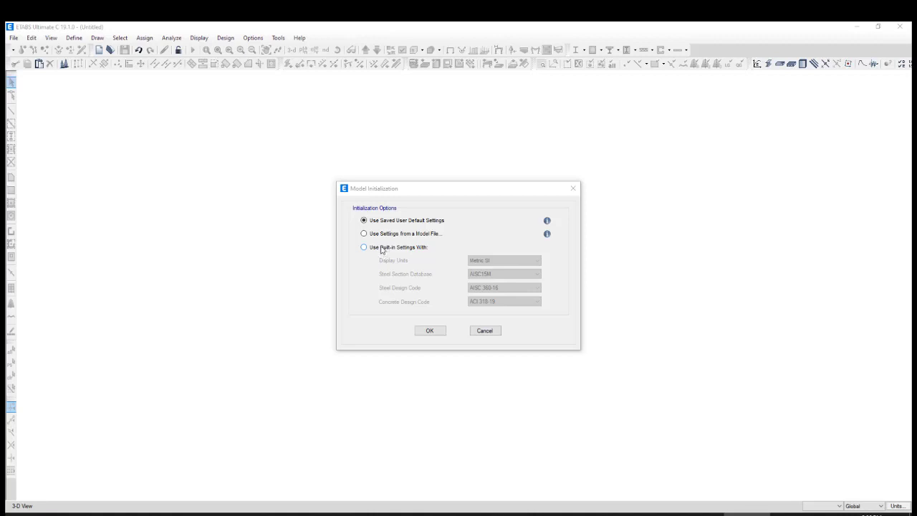
# Initialize the new model with built-in settings: Metric SI units, AISC15M sections, AISC 360-16 steel code and ACI 318-19 concrete code
pyautogui.click(381, 248)
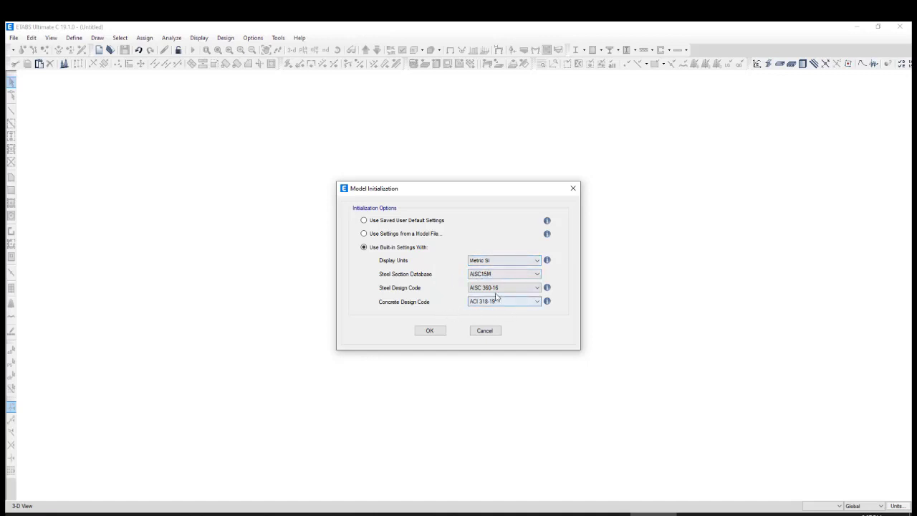
pyautogui.click(434, 332)
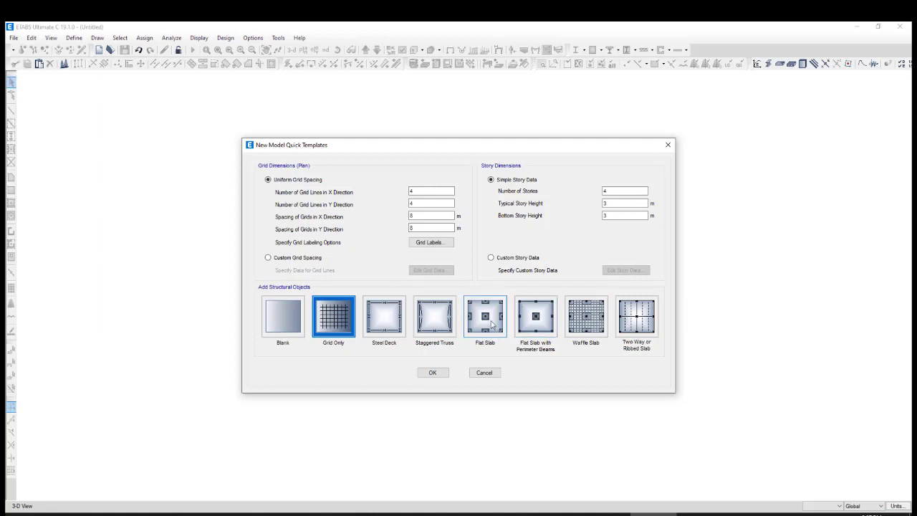
# Set the uniform plan grid to 4 lines each way, spaced 5 m in X and 4.8 m in Y
pyautogui.doubleClick(432, 190)
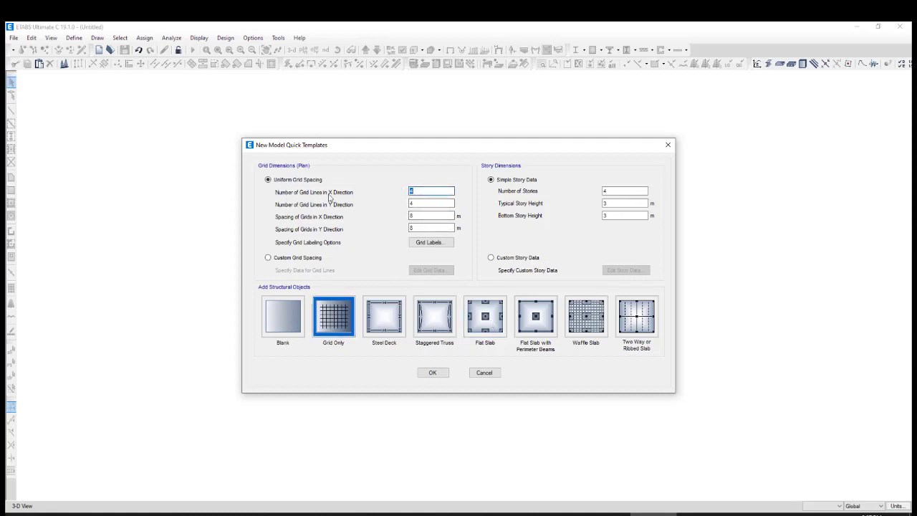
pyautogui.click(421, 203)
pyautogui.click(409, 216)
pyautogui.doubleClick(410, 216)
pyautogui.write('5')
pyautogui.press('Tab')
pyautogui.write('4.8')
# Define 5 stories with a typical story height of 3 m and a bottom story height of 4 m
pyautogui.doubleClick(608, 190)
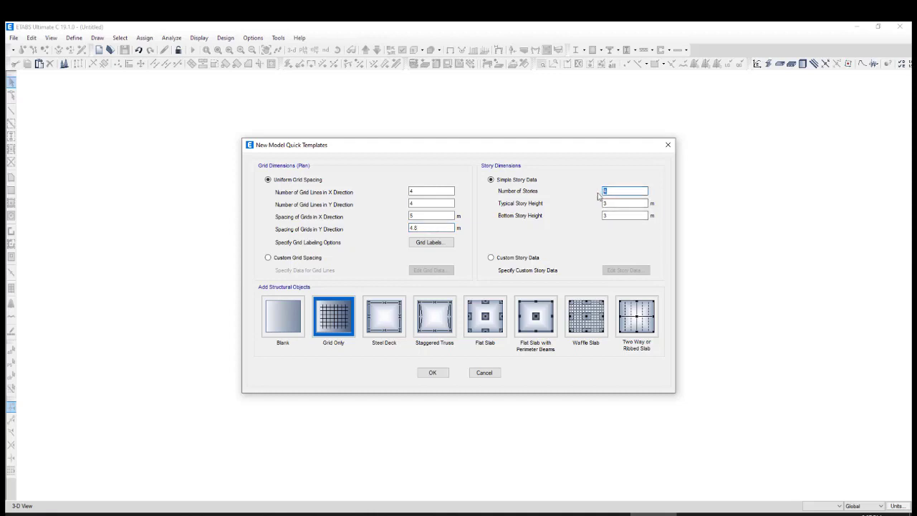
pyautogui.write('5')
pyautogui.doubleClick(606, 203)
pyautogui.doubleClick(614, 215)
pyautogui.click(612, 203)
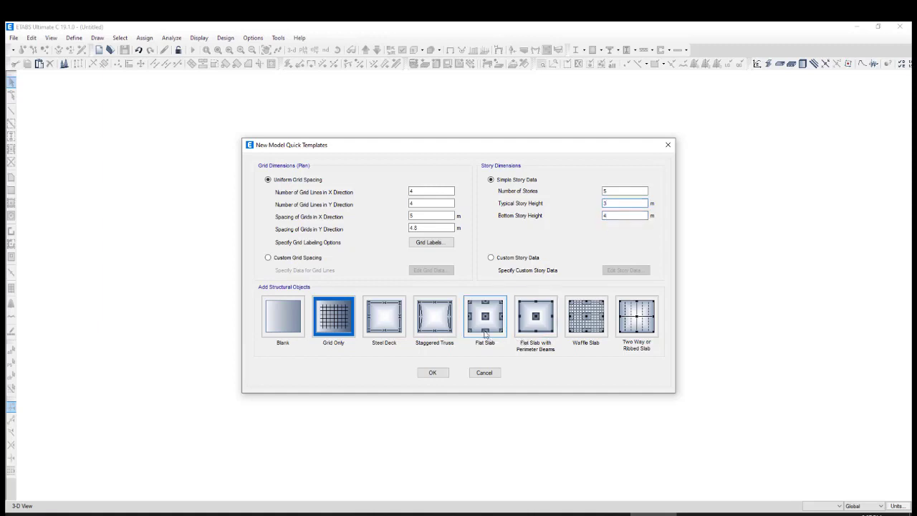
# Choose the Flat Slab template, keeping 0.3 m overhangs, 1 kN/m² additional dead load and 4 kN/m² live load
pyautogui.click(483, 323)
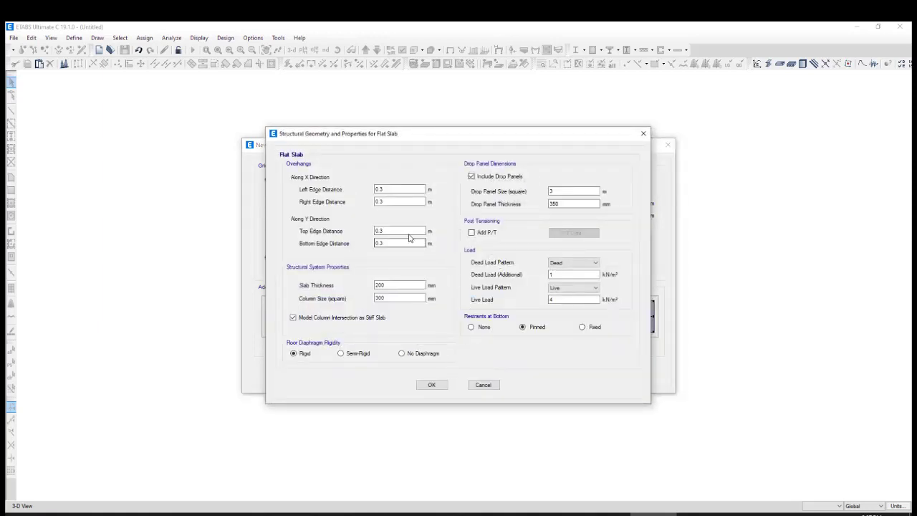
pyautogui.moveTo(409, 141); pyautogui.dragTo(400, 141)
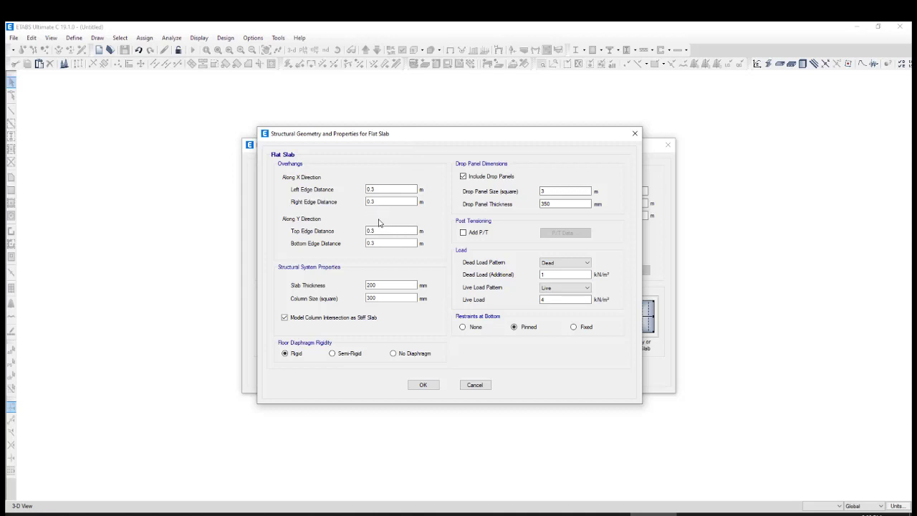
pyautogui.click(386, 189)
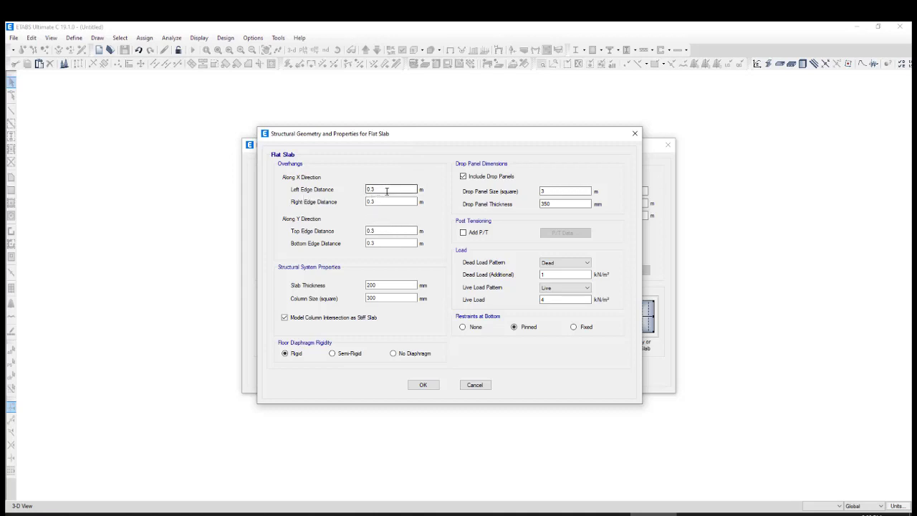
pyautogui.click(368, 201)
pyautogui.doubleClick(550, 276)
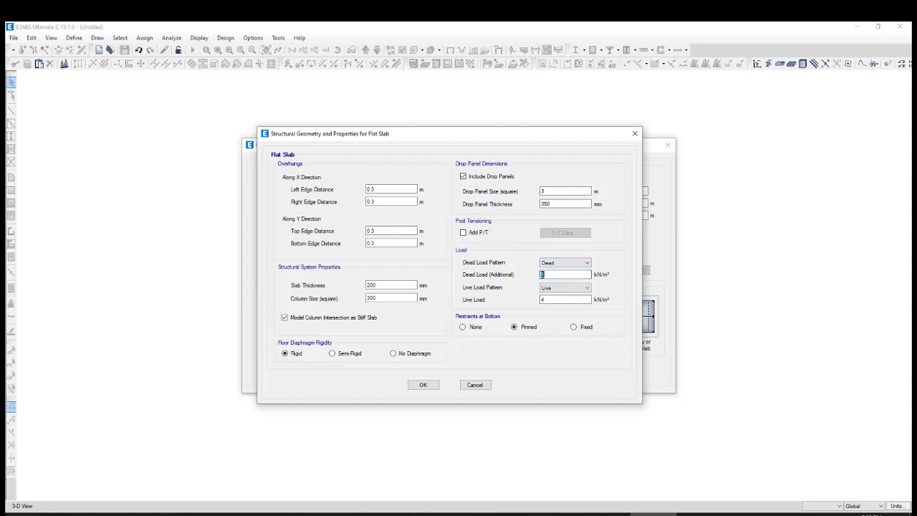
pyautogui.click(545, 274)
# Set the square column size to 400 mm, keep the slab thickness at 200 mm, and create the model
pyautogui.moveTo(387, 284); pyautogui.dragTo(365, 285)
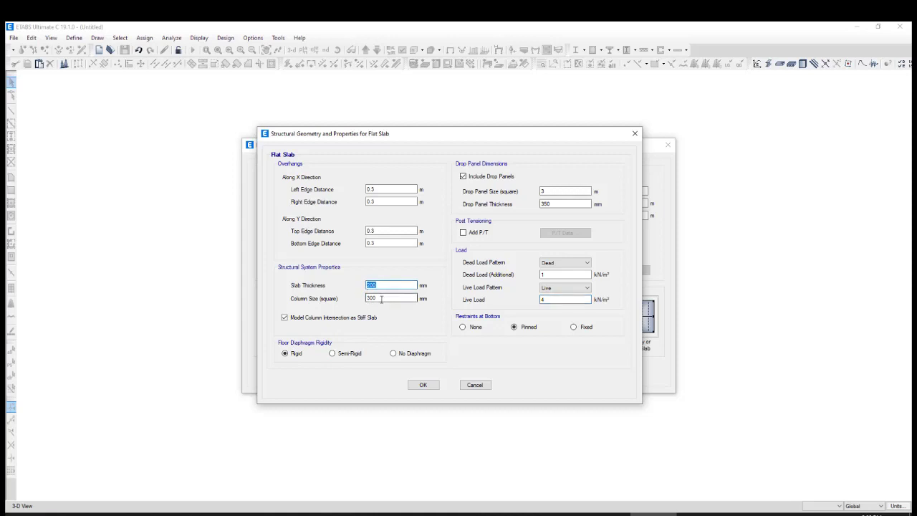
pyautogui.moveTo(379, 299); pyautogui.dragTo(364, 299)
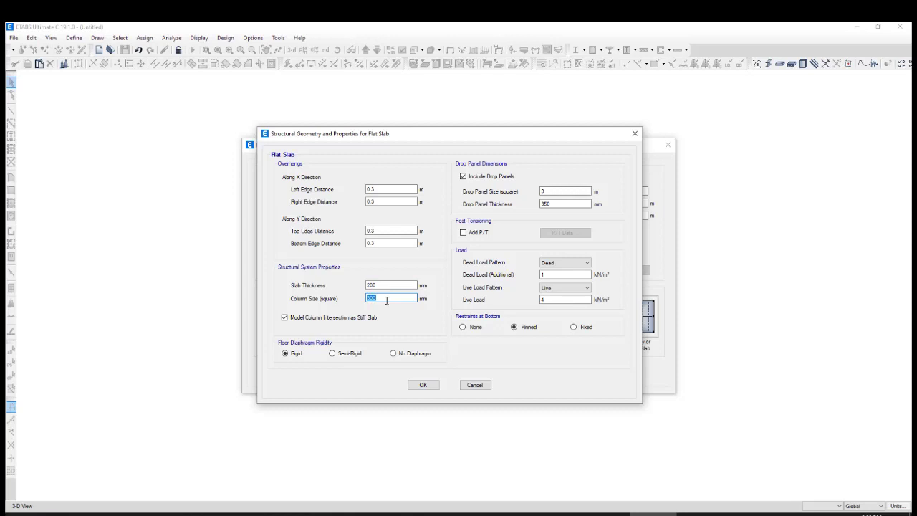
pyautogui.click(378, 284)
pyautogui.click(378, 297)
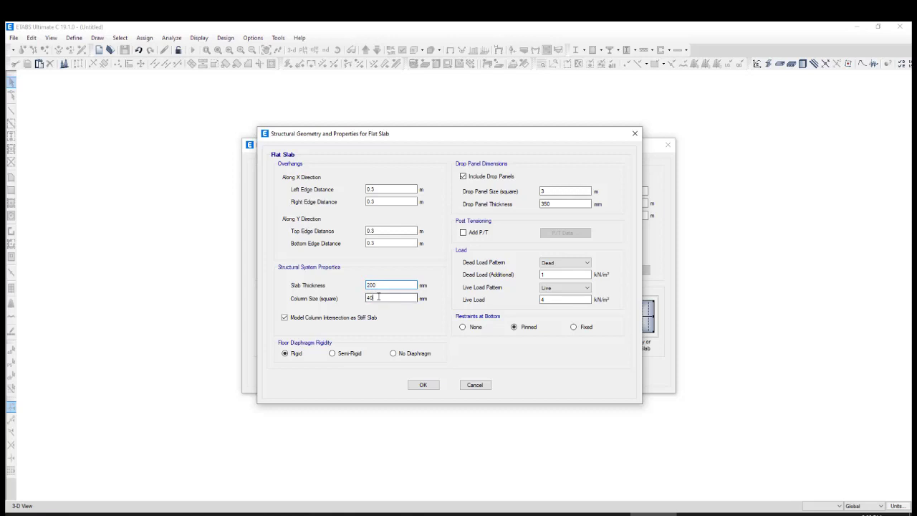
pyautogui.click(378, 284)
pyautogui.click(424, 385)
pyautogui.click(432, 373)
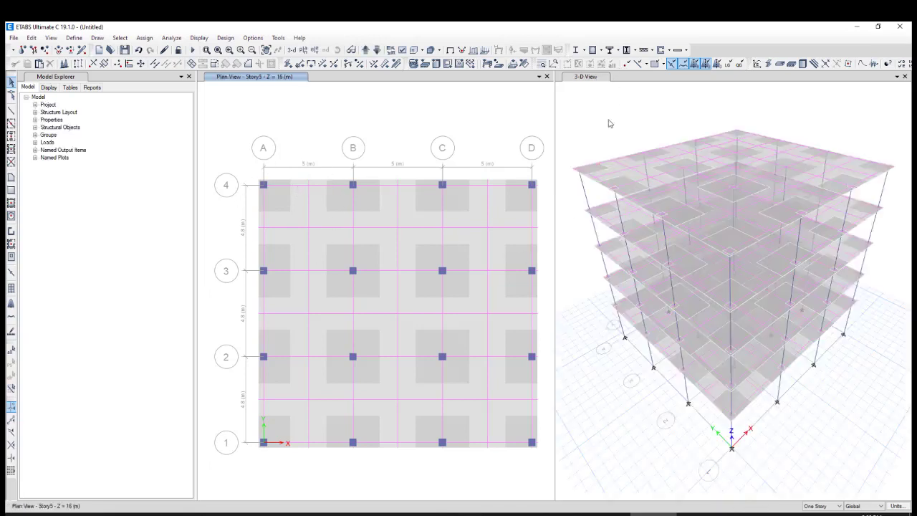
# Show the 3-D model with extruded columns and slabs and inspect the building and its drop panels from several sides
pyautogui.click(609, 123)
pyautogui.click(414, 51)
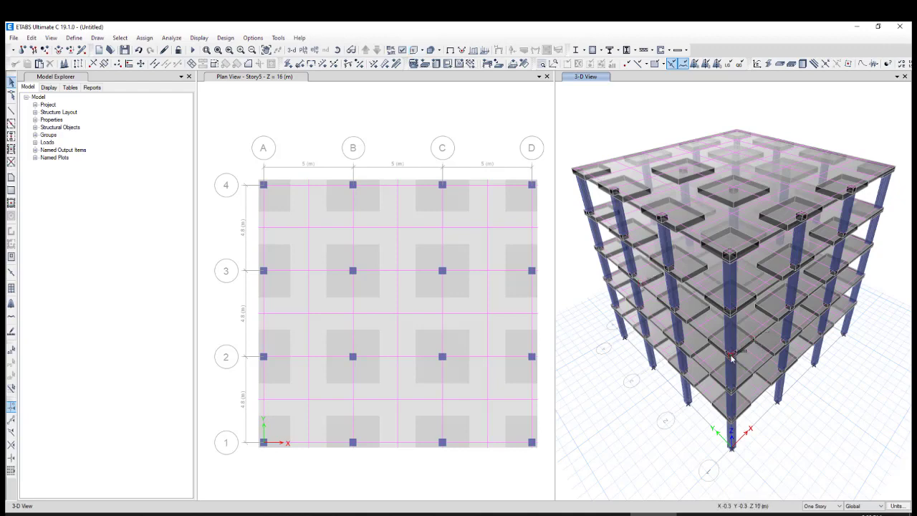
pyautogui.keyDown('shift'); pyautogui.moveTo(731, 358); pyautogui.dragTo(694, 350, button='middle'); pyautogui.keyUp('shift')
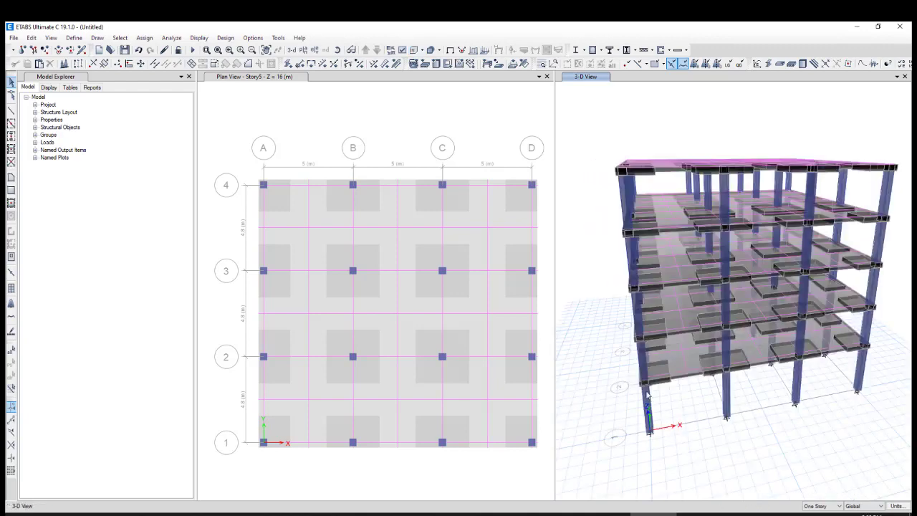
pyautogui.scroll(5, 647, 392)
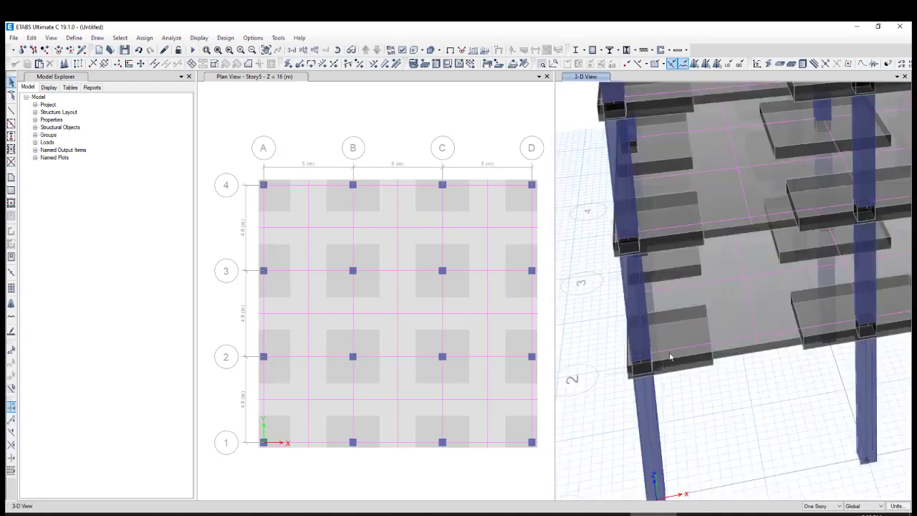
pyautogui.scroll(-5, 674, 336)
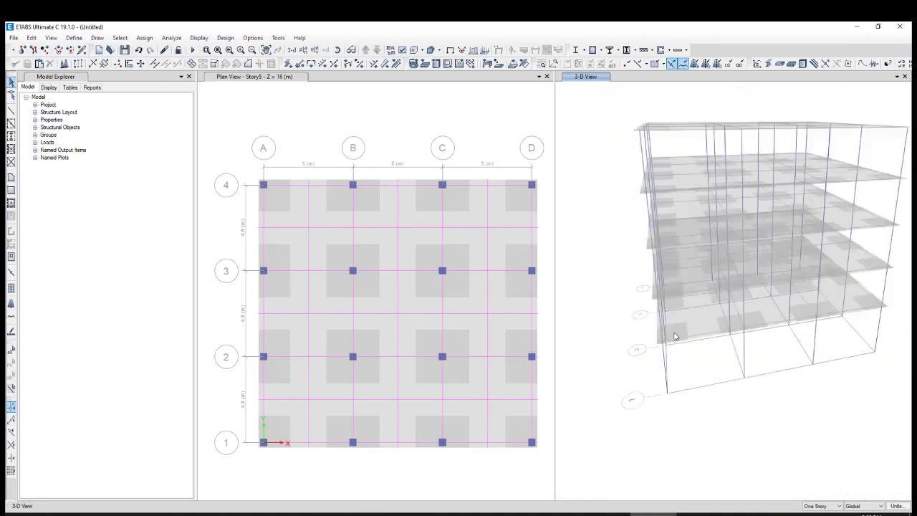
pyautogui.keyDown('shift'); pyautogui.moveTo(676, 322); pyautogui.dragTo(733, 322, button='middle'); pyautogui.keyUp('shift')
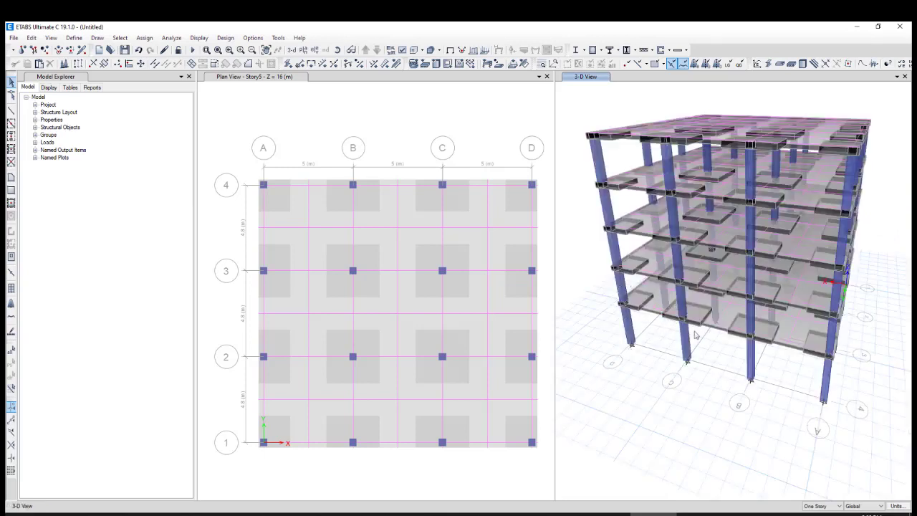
pyautogui.keyDown('shift'); pyautogui.moveTo(652, 296); pyautogui.dragTo(724, 293, button='middle'); pyautogui.keyUp('shift')
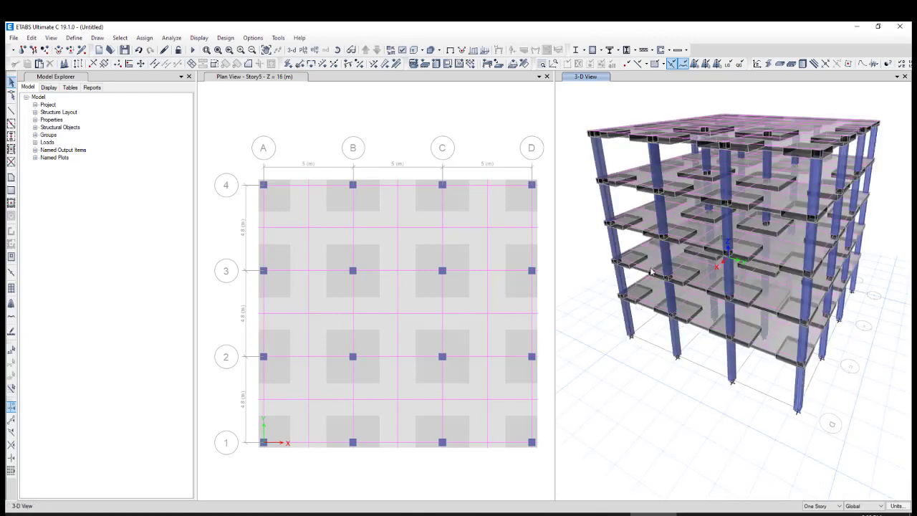
pyautogui.keyDown('shift'); pyautogui.moveTo(651, 270); pyautogui.dragTo(611, 222, button='middle'); pyautogui.keyUp('shift')
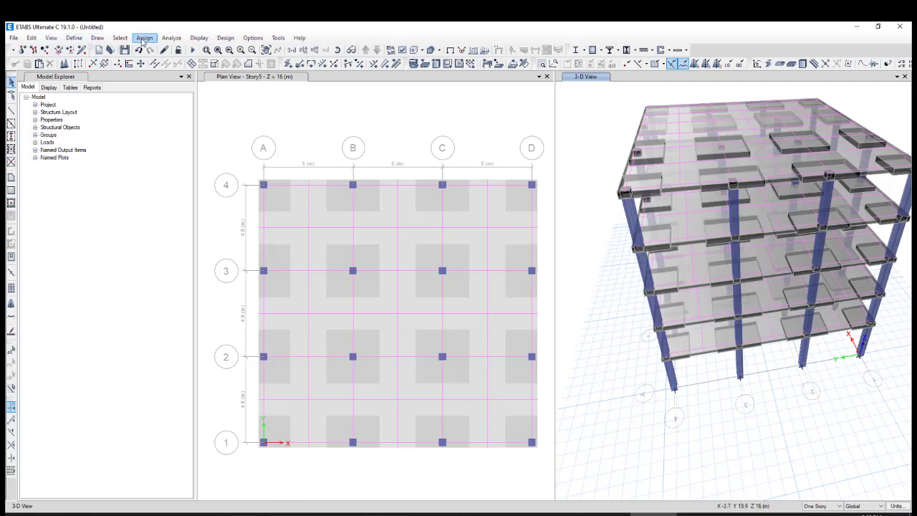
# Edit the existing wall section property Wall1 and rename it Wall 30cm
pyautogui.click(74, 38)
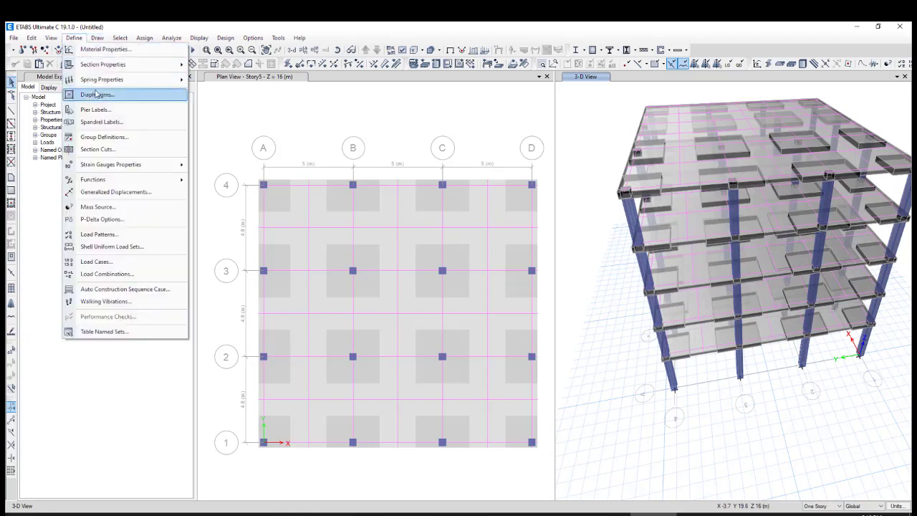
pyautogui.moveTo(111, 65)
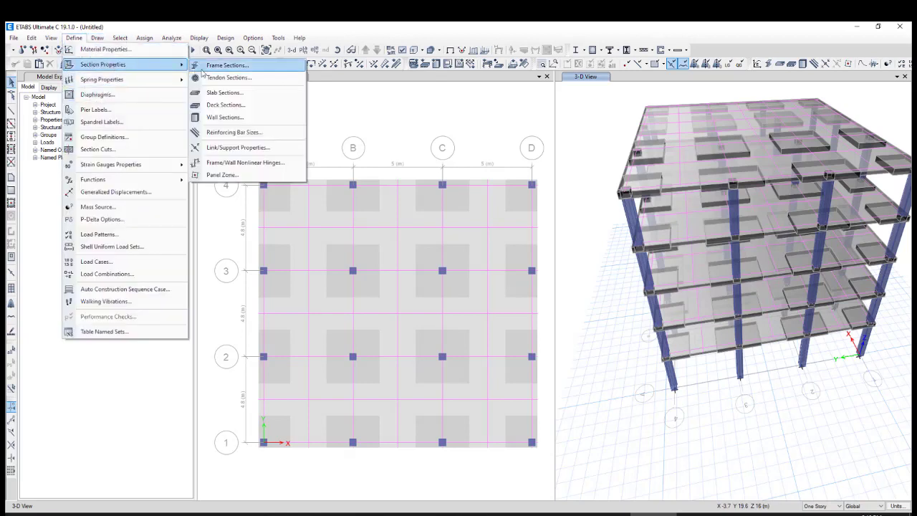
pyautogui.click(230, 117)
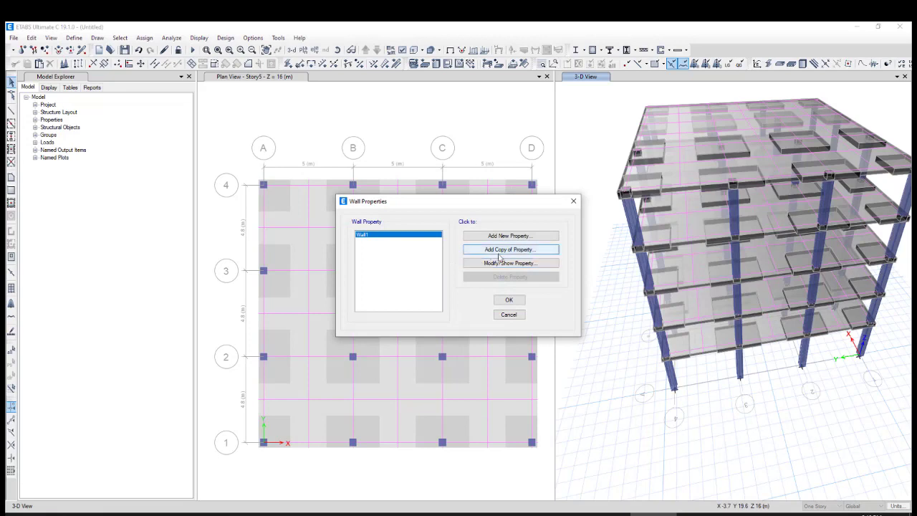
pyautogui.click(505, 264)
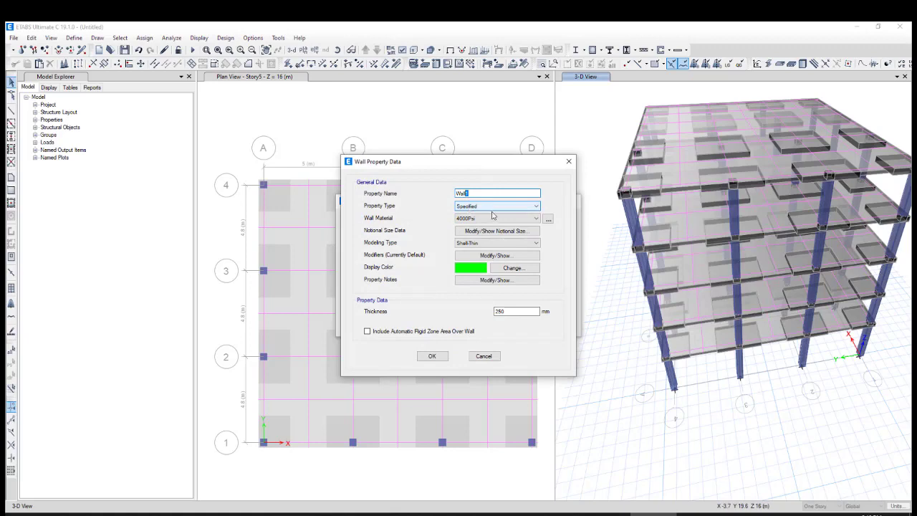
pyautogui.moveTo(471, 166); pyautogui.dragTo(735, 174)
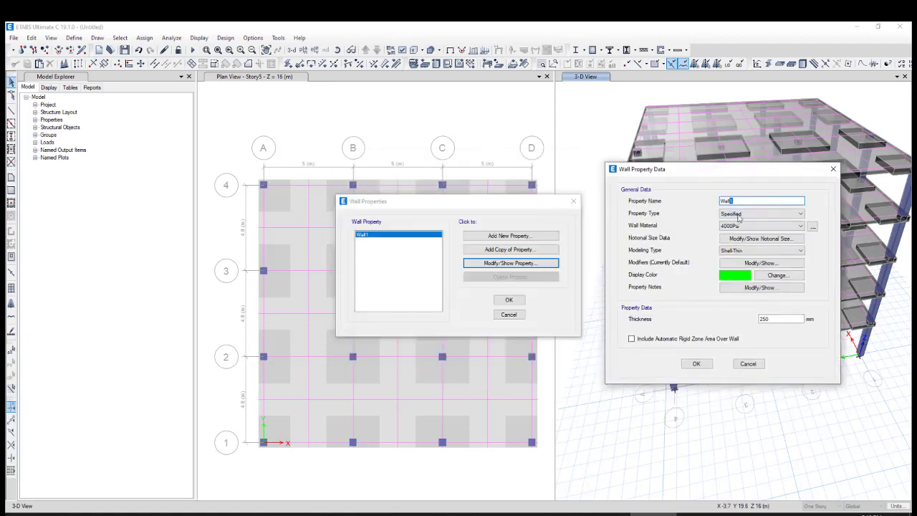
pyautogui.write('30c')
pyautogui.write('m')
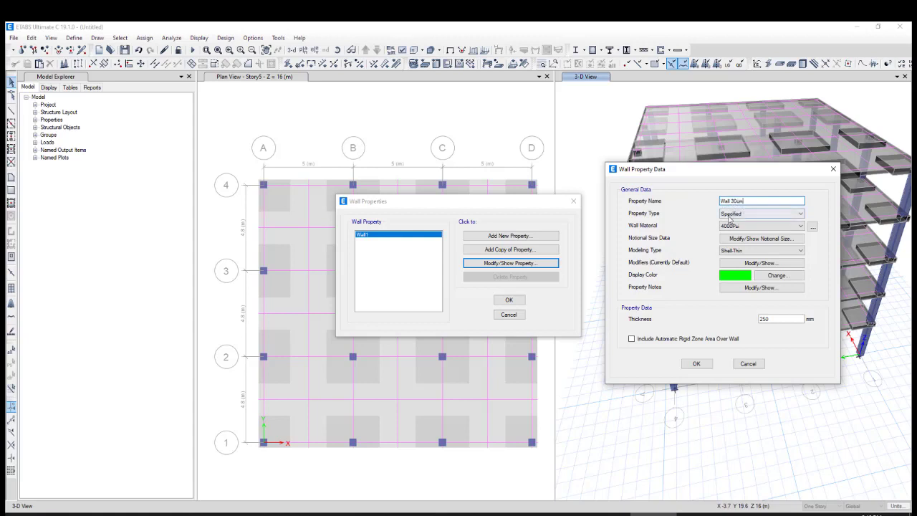
# Set the wall section's thickness to 300 mm, keep 4000Psi as its material, and save the wall properties
pyautogui.click(752, 226)
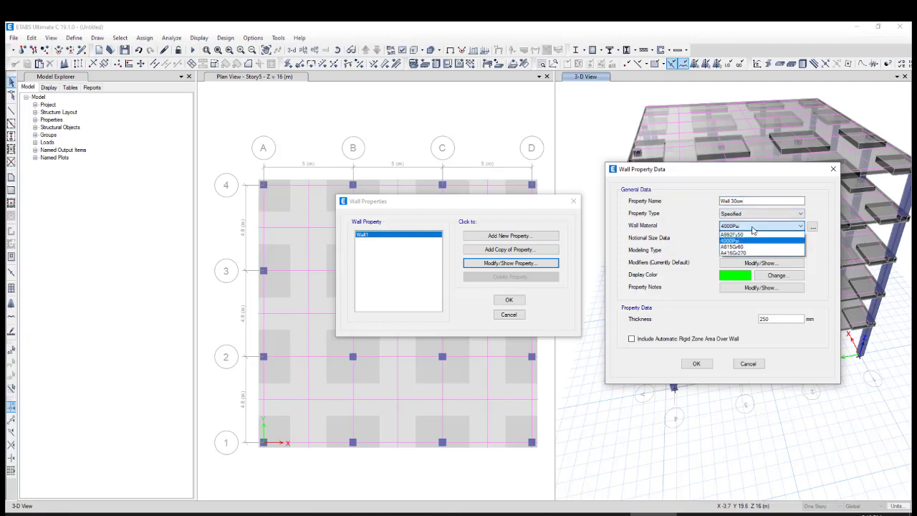
pyautogui.click(751, 226)
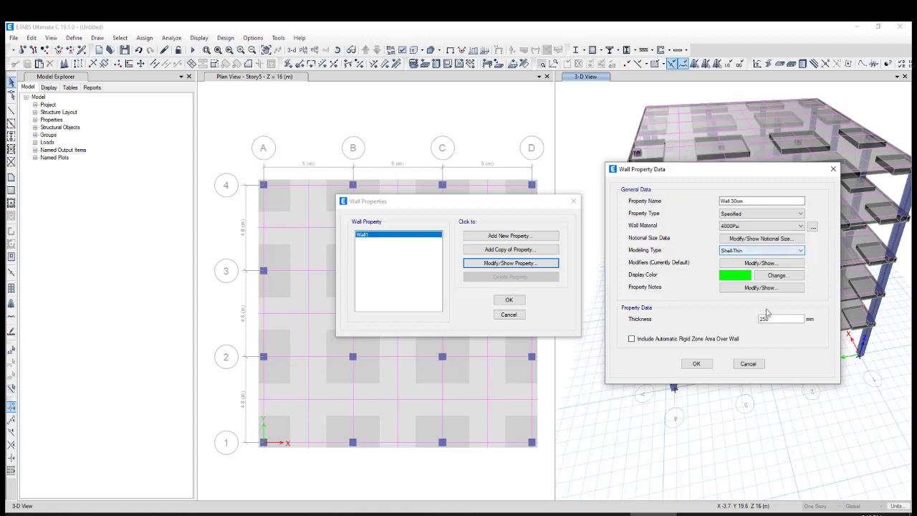
pyautogui.moveTo(769, 320); pyautogui.dragTo(757, 324)
pyautogui.write('300')
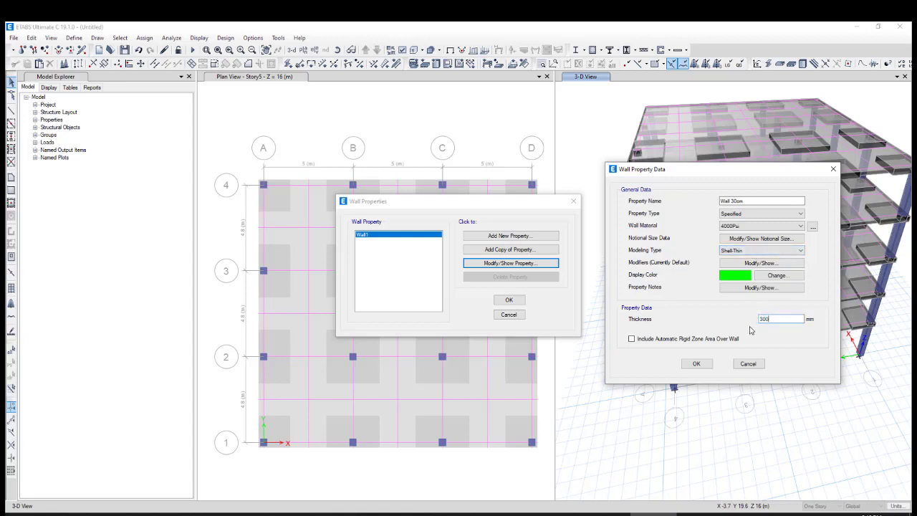
pyautogui.click(697, 364)
pyautogui.click(700, 365)
pyautogui.click(494, 299)
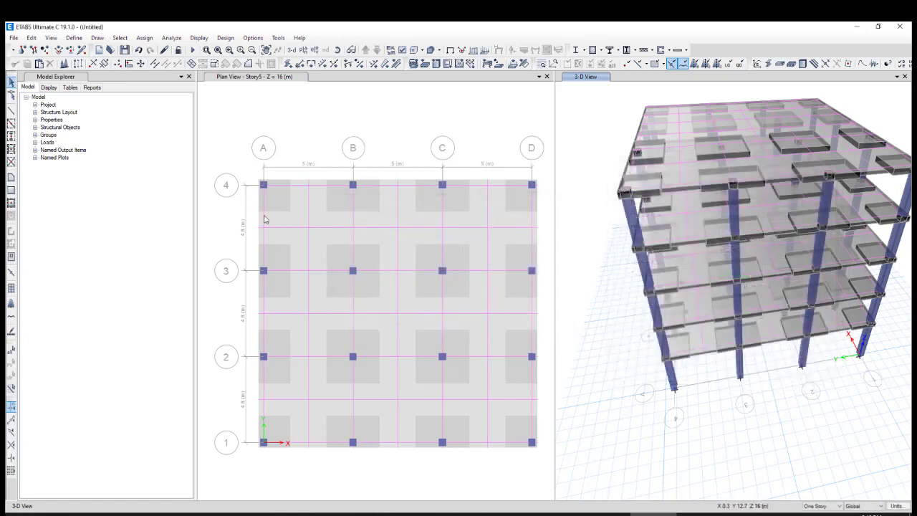
# Switch the story scope for drawing and editing in plan from One Story to All Stories
pyautogui.scroll(-3, 324, 199)
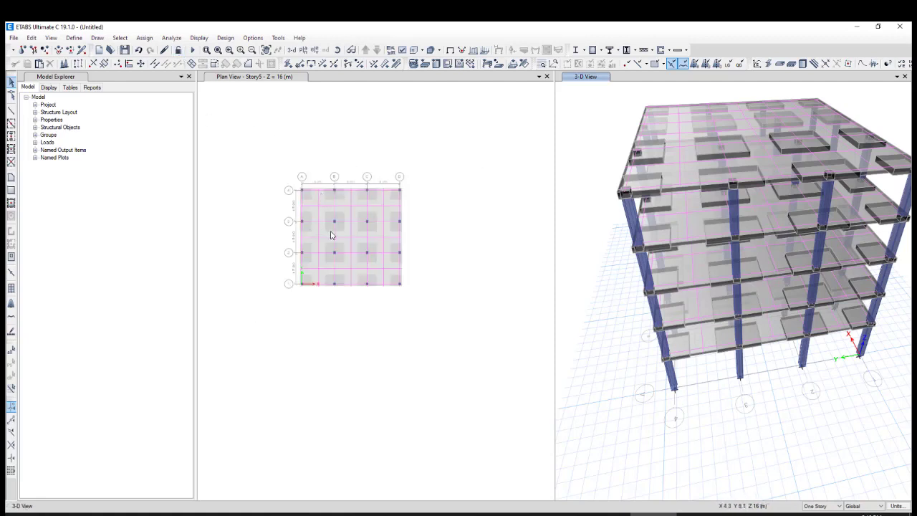
pyautogui.scroll(3, 331, 235)
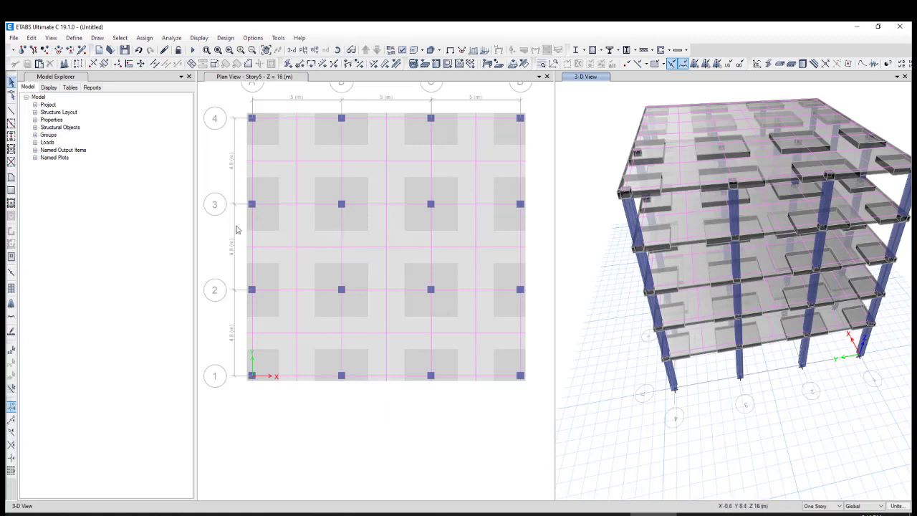
pyautogui.scroll(-3, 236, 229)
pyautogui.scroll(3, 243, 230)
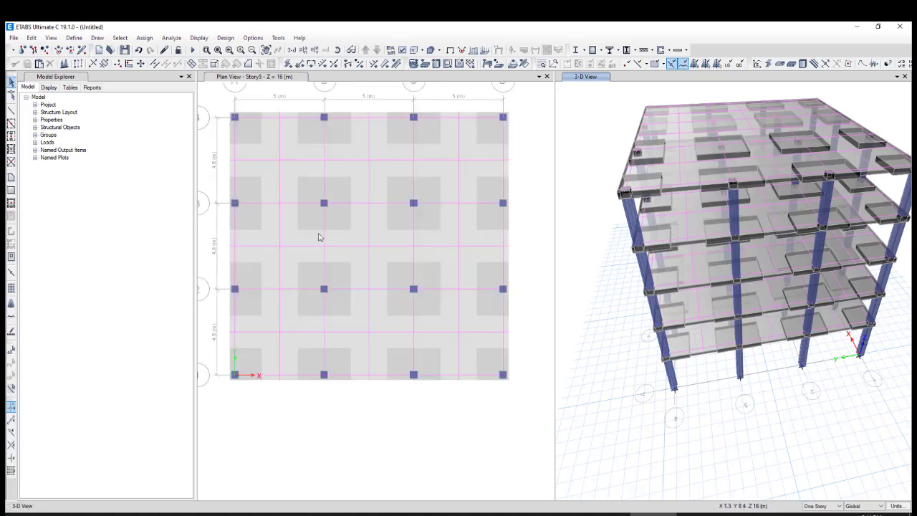
pyautogui.click(813, 505)
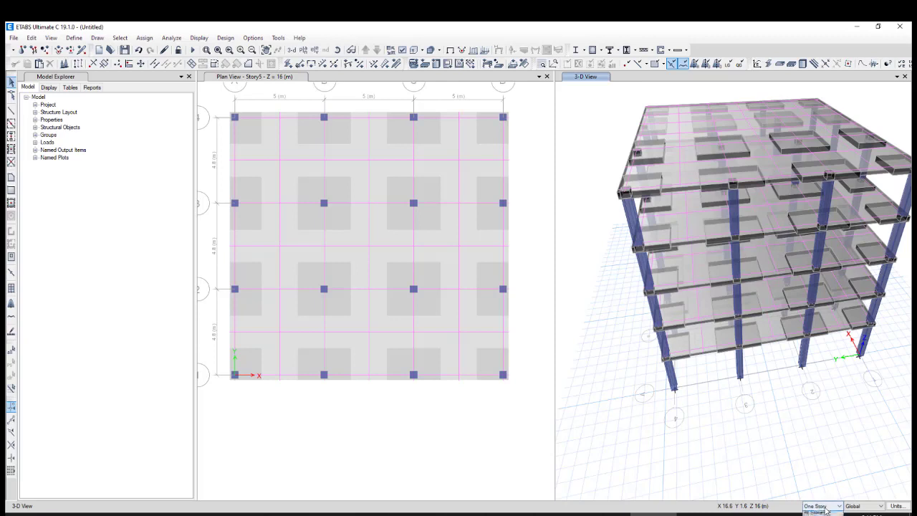
pyautogui.click(818, 515)
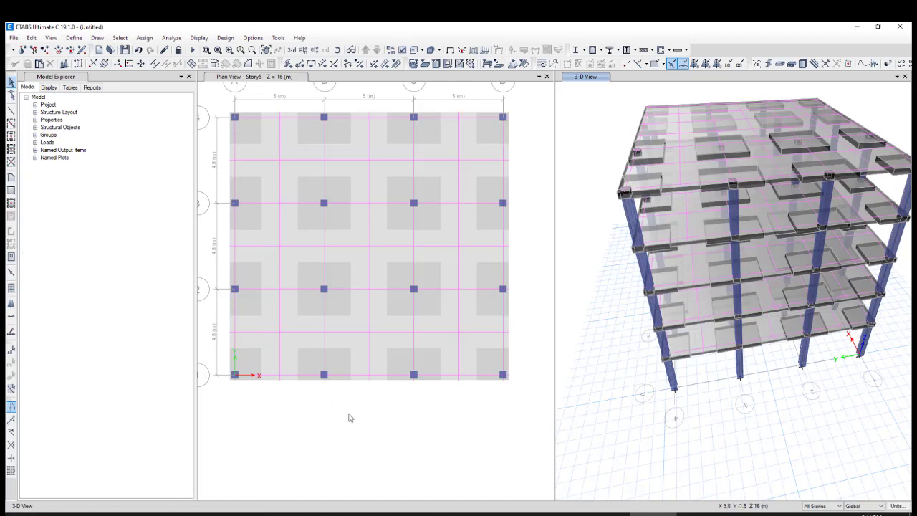
# Draw two Wall 30cm walls in plan between grids B and C, one along grid 3 and one along grid 2
pyautogui.scroll(-3, 405, 402)
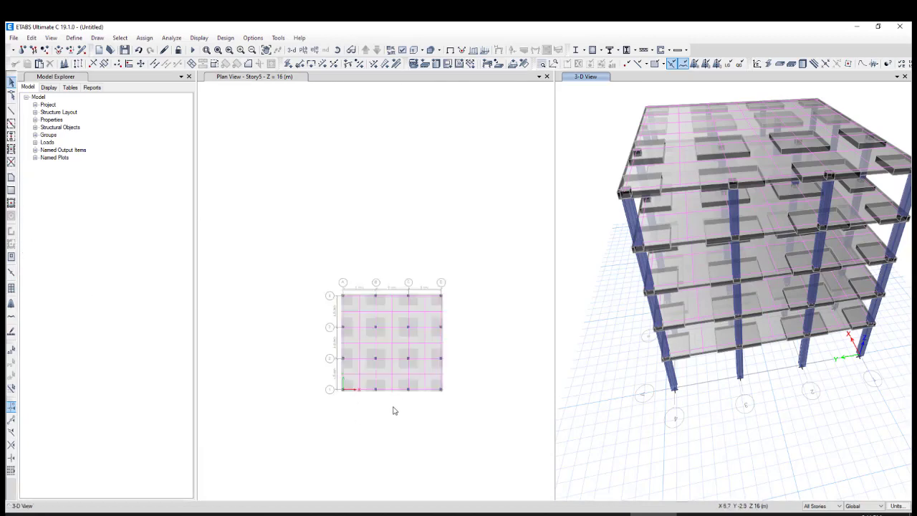
pyautogui.scroll(3, 393, 408)
pyautogui.scroll(-3, 395, 391)
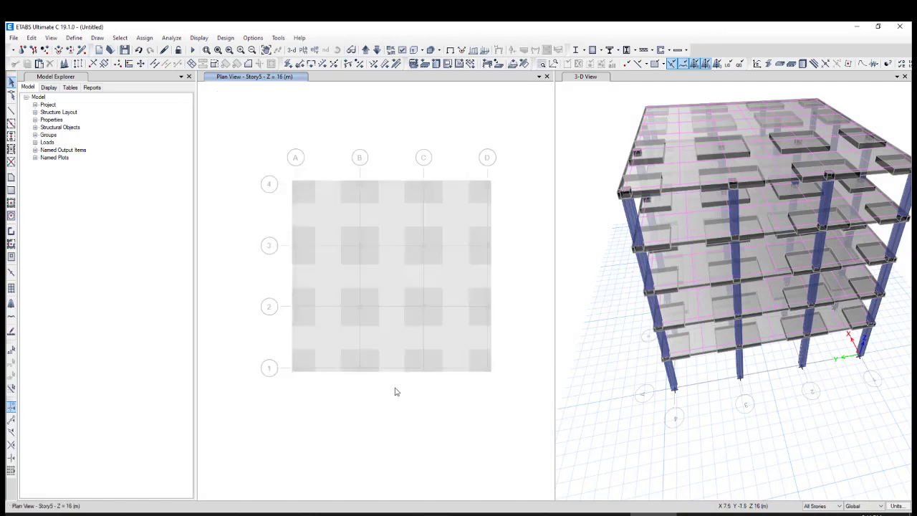
pyautogui.scroll(3, 396, 366)
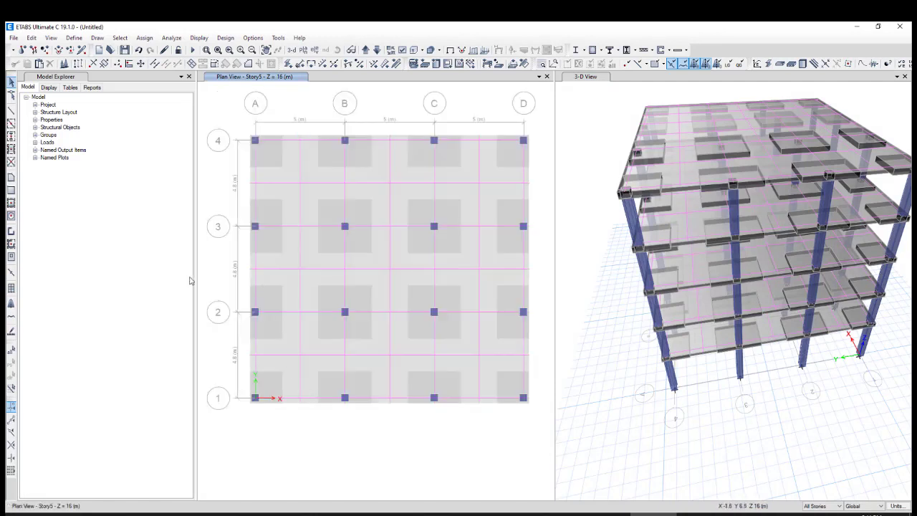
pyautogui.click(11, 232)
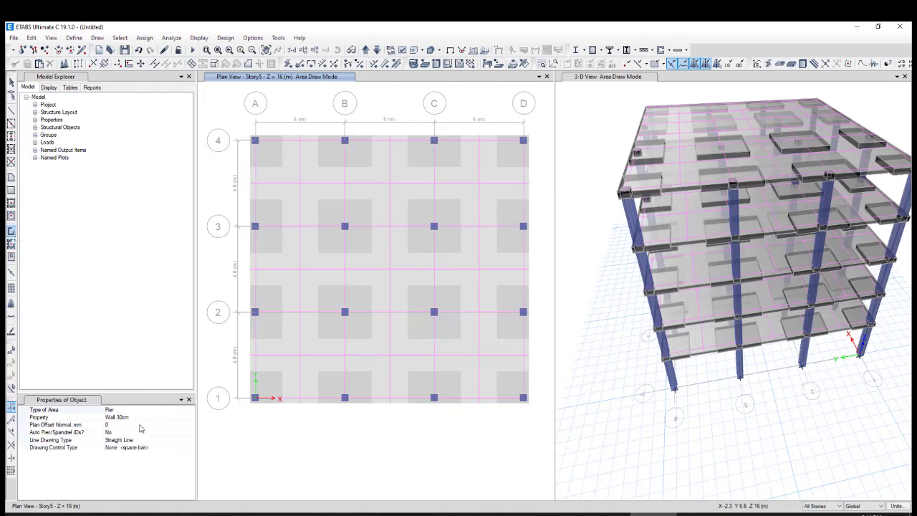
pyautogui.click(345, 226)
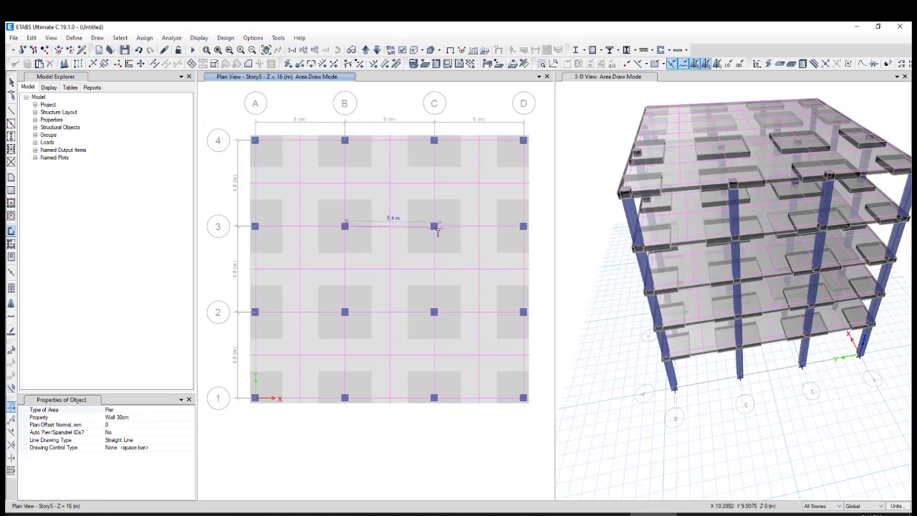
pyautogui.doubleClick(435, 227)
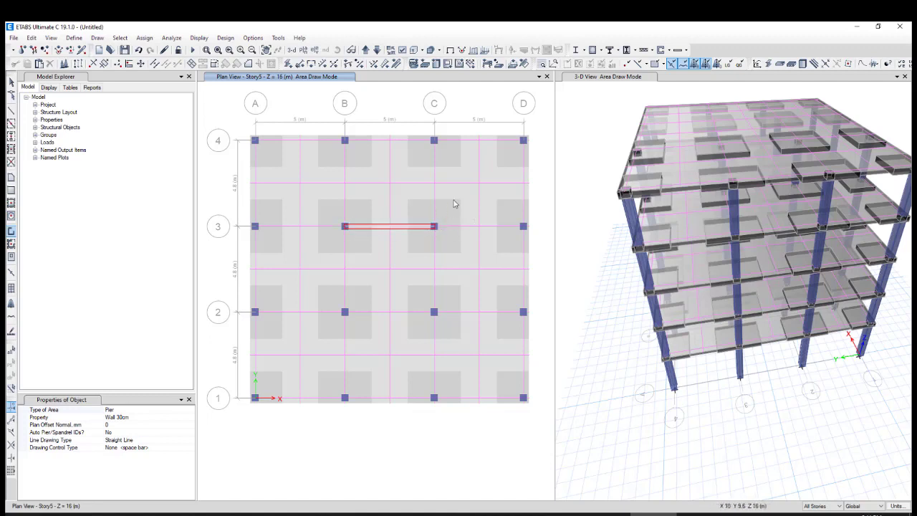
pyautogui.click(344, 312)
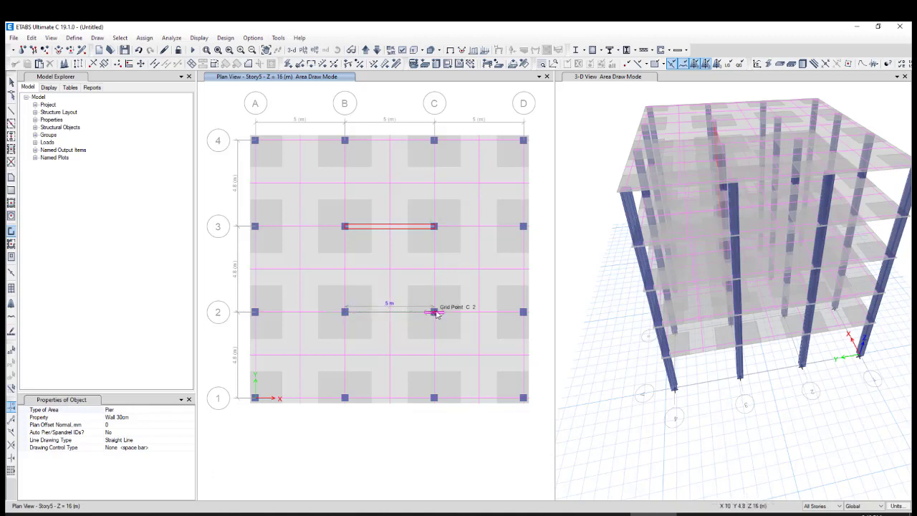
pyautogui.doubleClick(435, 312)
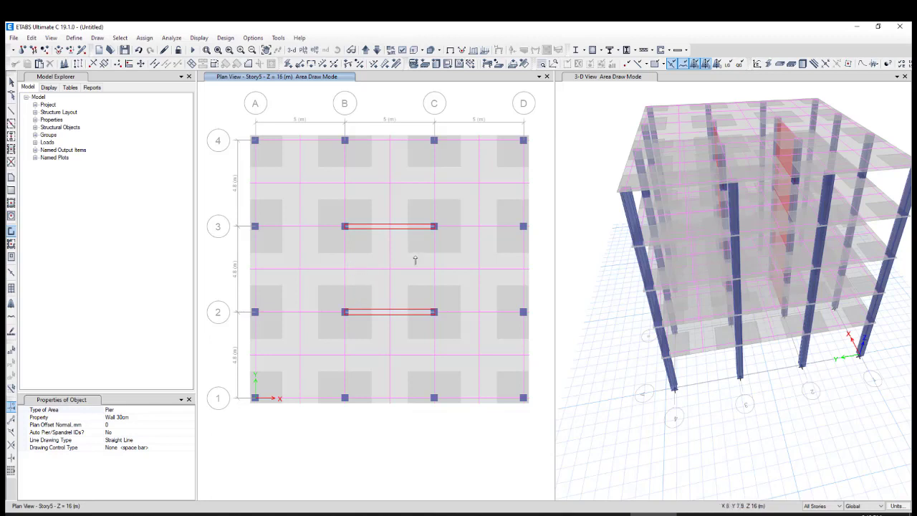
# Draw a Wall 30cm wall along grid C from grid 3 to grid 2 and end wall drawing
pyautogui.click(434, 227)
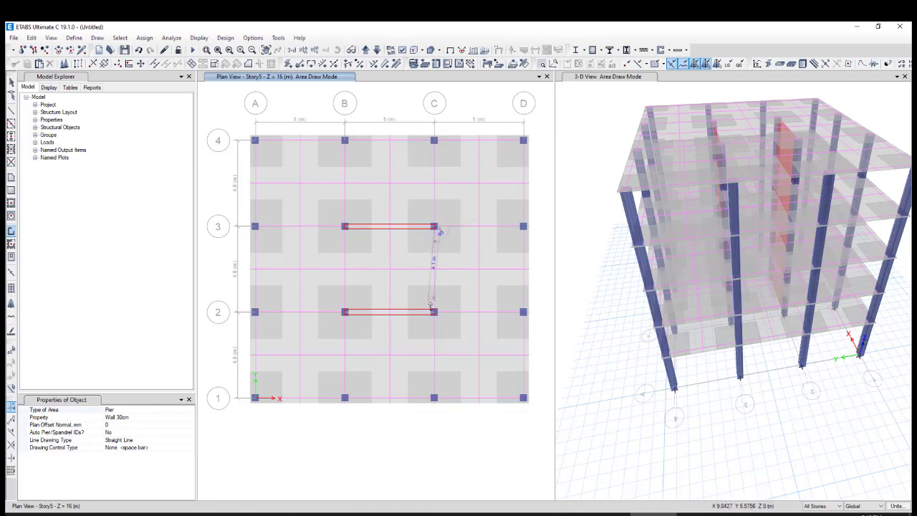
pyautogui.click(434, 312)
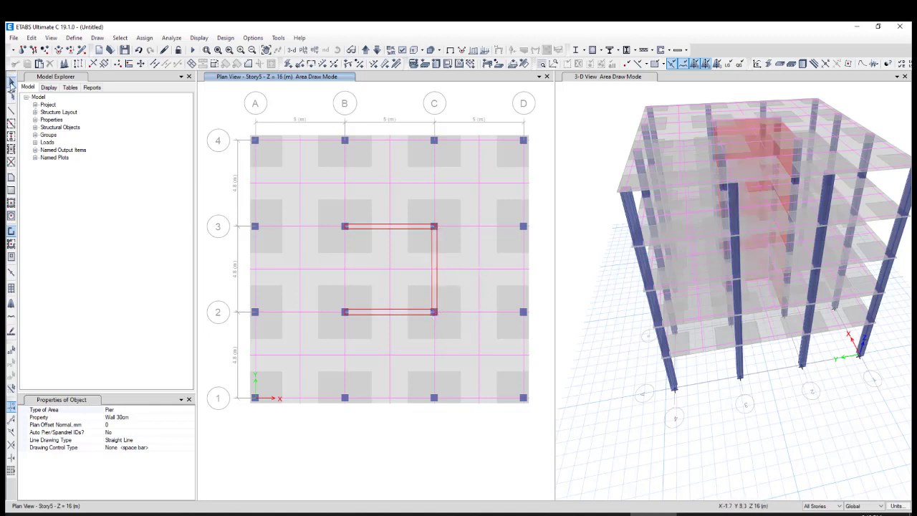
pyautogui.click(11, 82)
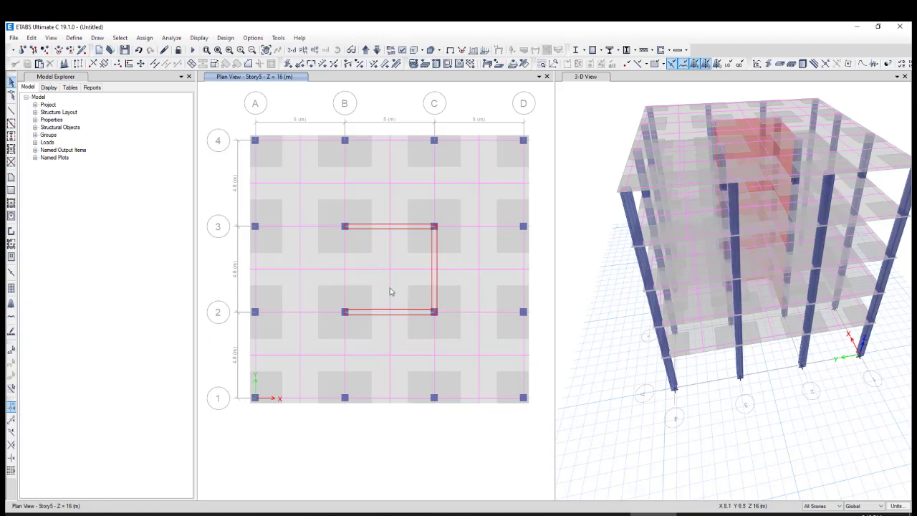
# Examine the U-shaped wall core through all stories of the 3-D model from several sides
pyautogui.moveTo(591, 177); pyautogui.dragTo(596, 197)
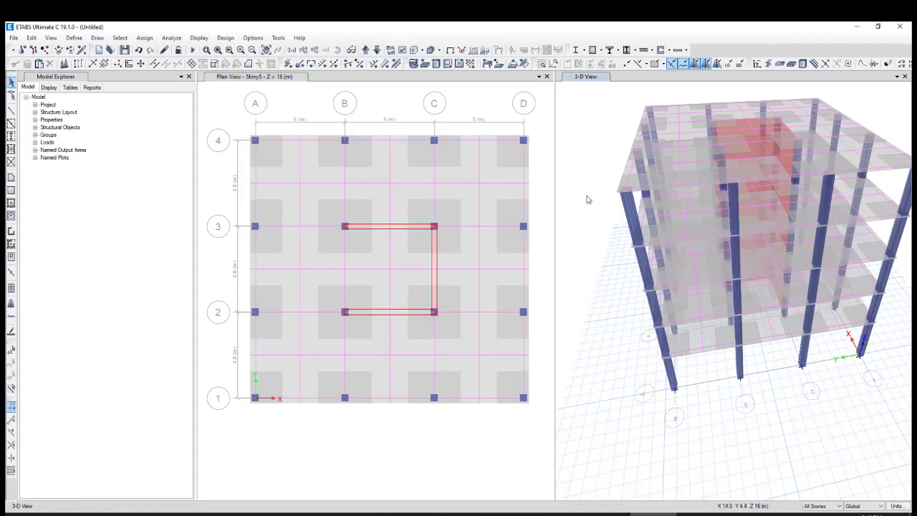
pyautogui.keyDown('shift'); pyautogui.moveTo(604, 220); pyautogui.dragTo(639, 205, button='middle'); pyautogui.keyUp('shift')
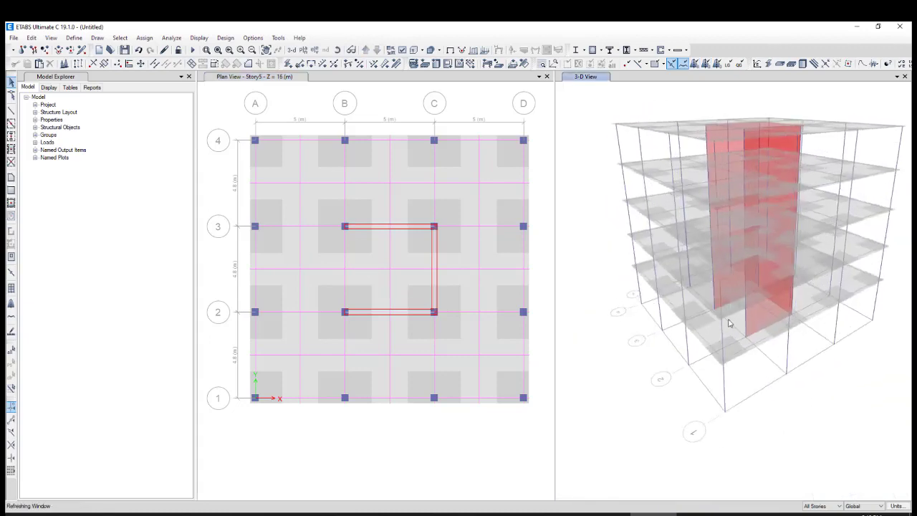
pyautogui.keyDown('shift'); pyautogui.moveTo(709, 290); pyautogui.dragTo(752, 205, button='middle'); pyautogui.keyUp('shift')
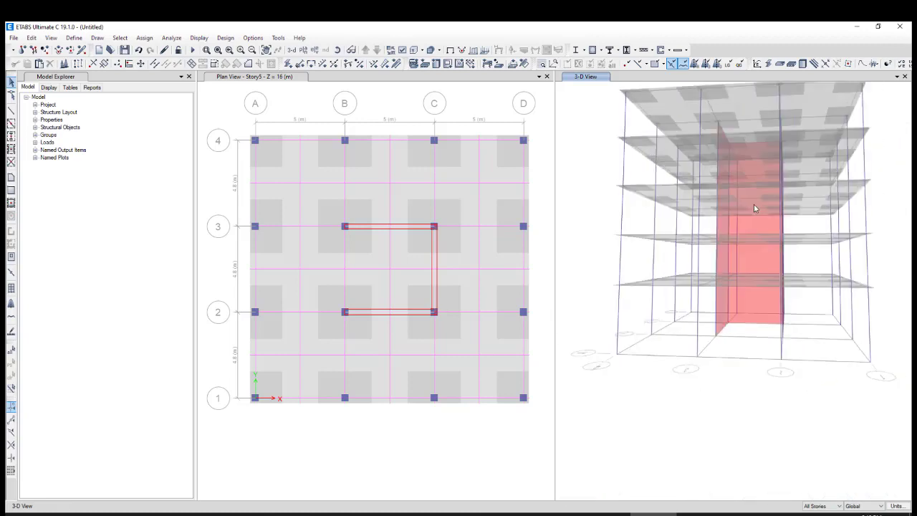
pyautogui.keyDown('shift'); pyautogui.moveTo(736, 245); pyautogui.dragTo(652, 280, button='middle'); pyautogui.keyUp('shift')
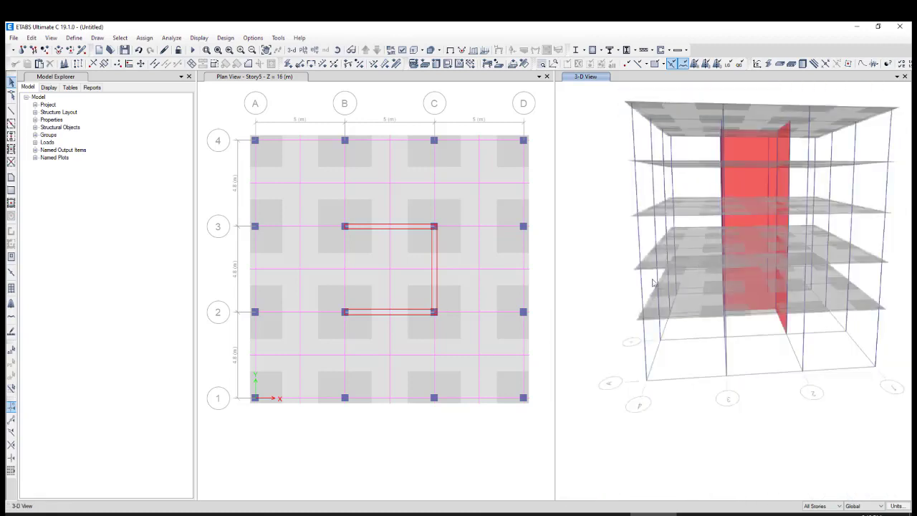
pyautogui.click(409, 454)
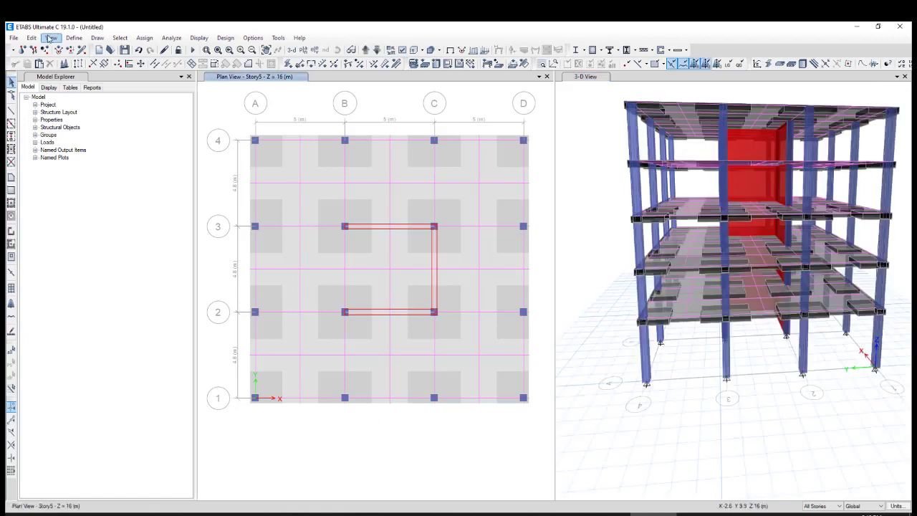
# Add a load pattern EX of type Seismic with the ASCE 7-16 auto lateral load
pyautogui.click(73, 38)
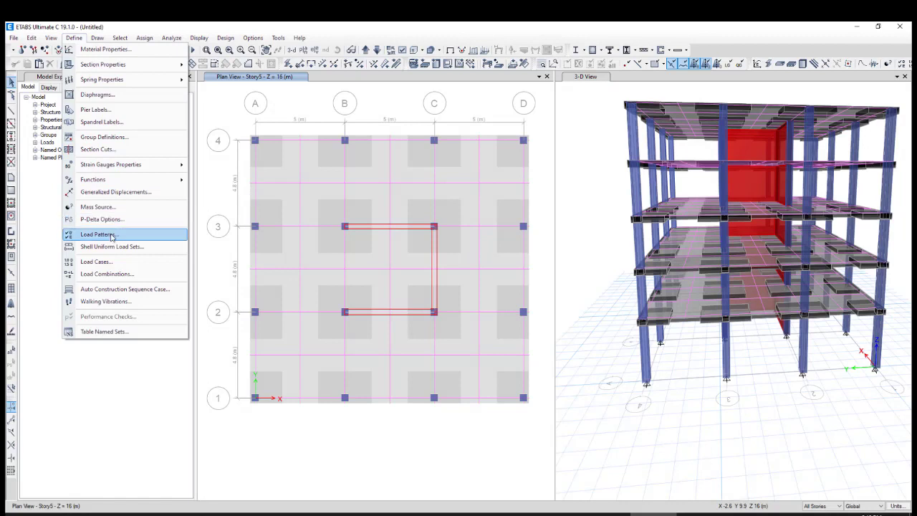
pyautogui.click(107, 234)
pyautogui.moveTo(402, 204); pyautogui.dragTo(386, 191)
pyautogui.doubleClick(268, 235)
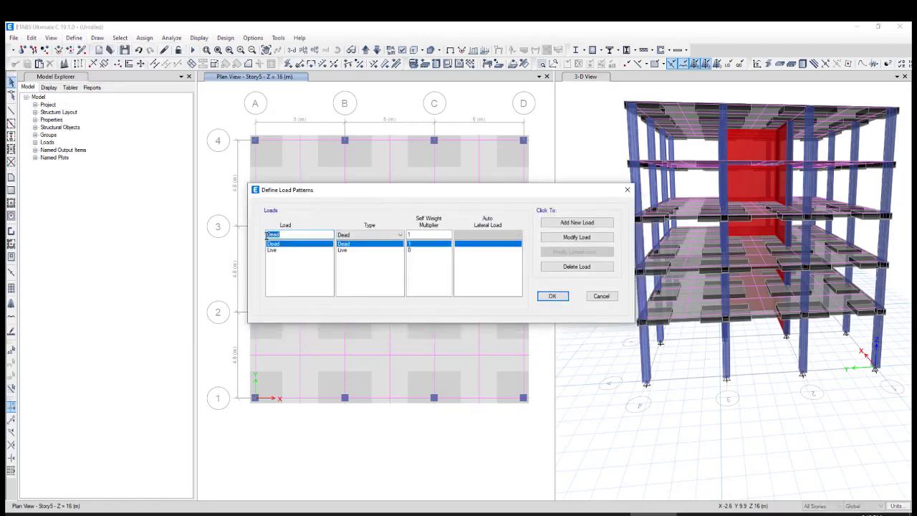
pyautogui.moveTo(278, 234); pyautogui.dragTo(268, 235)
pyautogui.write('EX')
pyautogui.click(378, 235)
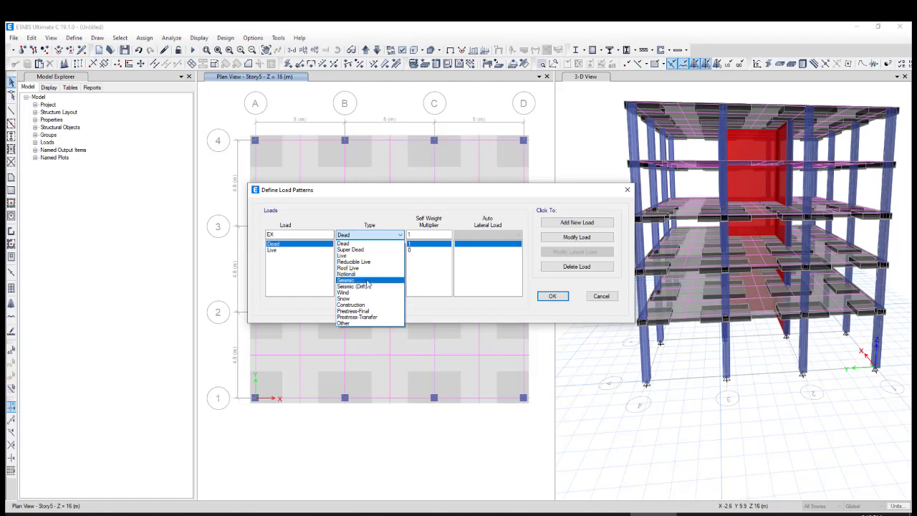
pyautogui.click(366, 280)
pyautogui.click(484, 236)
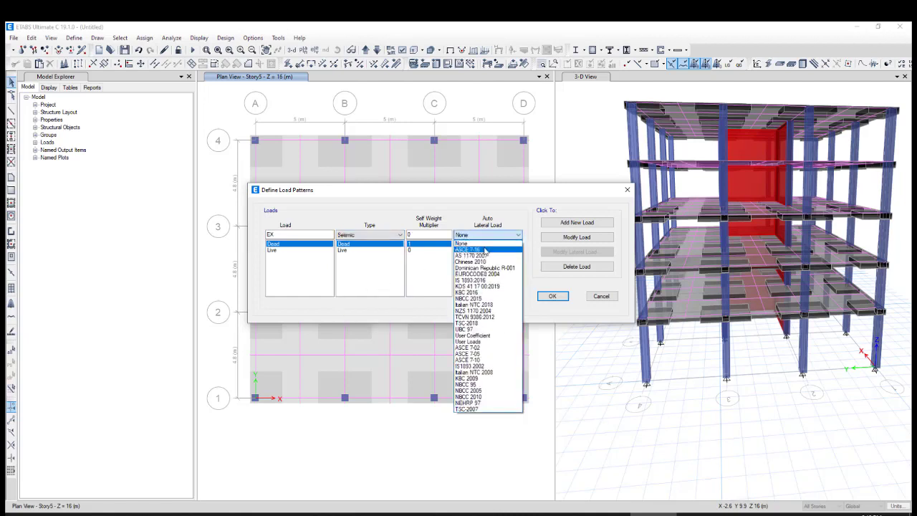
pyautogui.click(485, 249)
pyautogui.click(577, 222)
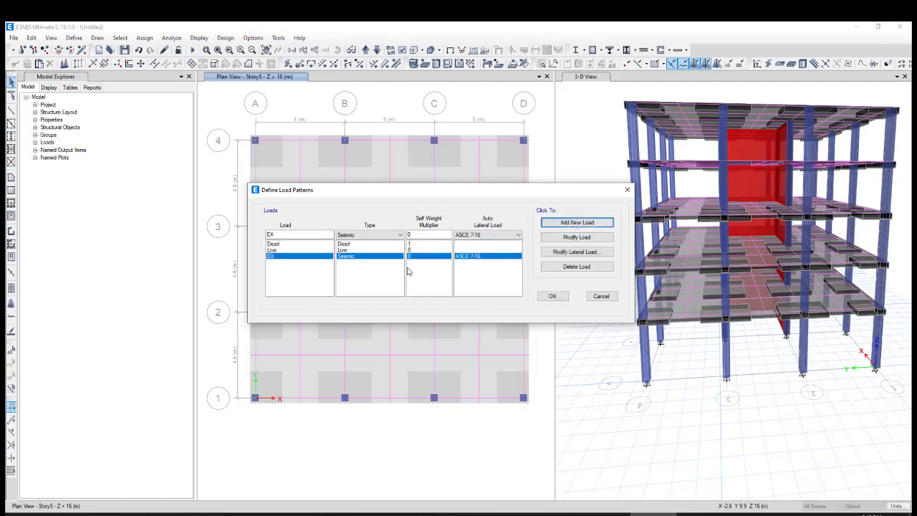
# Add a second Seismic load pattern named Ey, also using the ASCE 7-16 auto lateral load
pyautogui.doubleClick(270, 235)
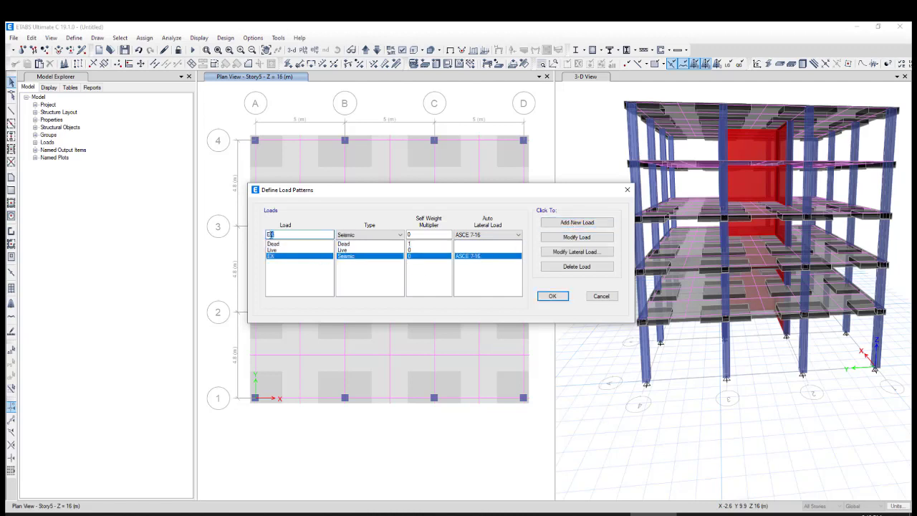
pyautogui.write('Ey')
pyautogui.click(577, 222)
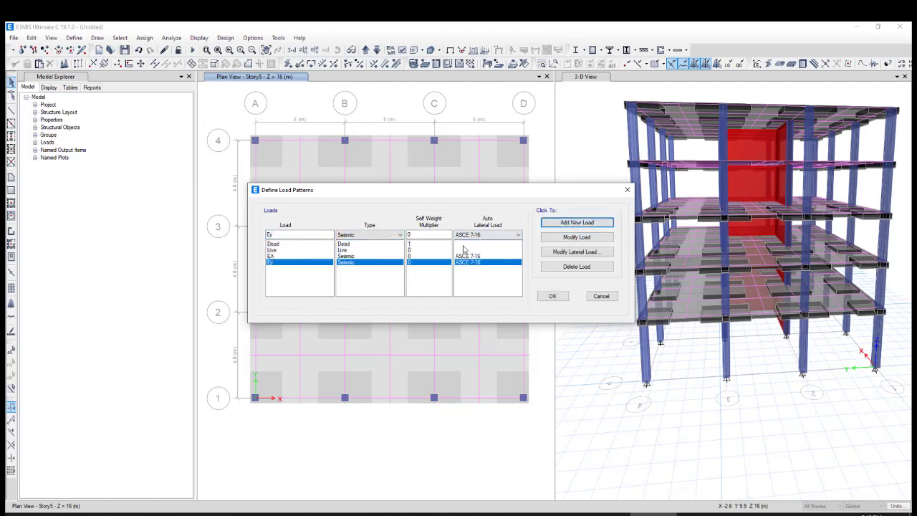
# Edit the lateral load of pattern EX so that only X Dir + Eccentricity is active
pyautogui.click(457, 256)
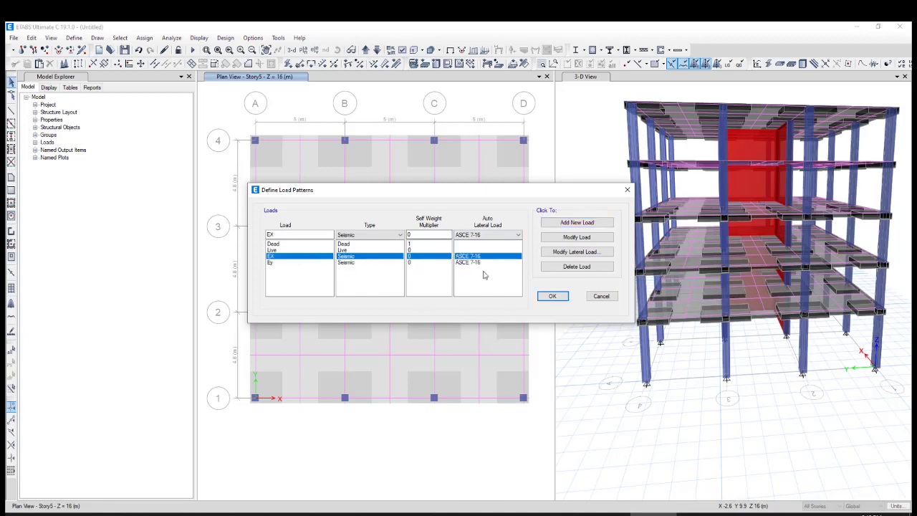
pyautogui.click(573, 252)
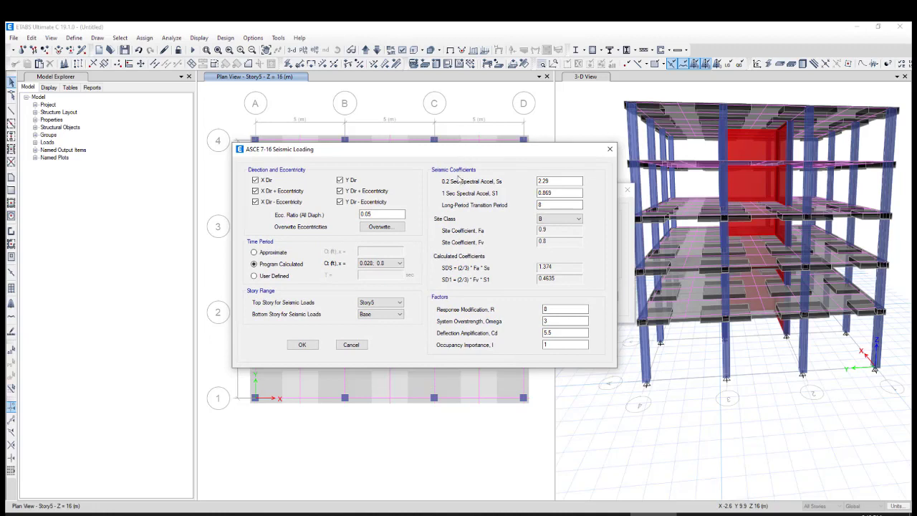
pyautogui.click(287, 204)
pyautogui.click(281, 192)
pyautogui.click(264, 191)
pyautogui.click(262, 182)
pyautogui.moveTo(351, 147)
pyautogui.mouseDown()
pyautogui.moveTo(351, 255)
pyautogui.moveTo(332, 308)
pyautogui.moveTo(354, 153)
pyautogui.mouseUp()
pyautogui.click(343, 207)
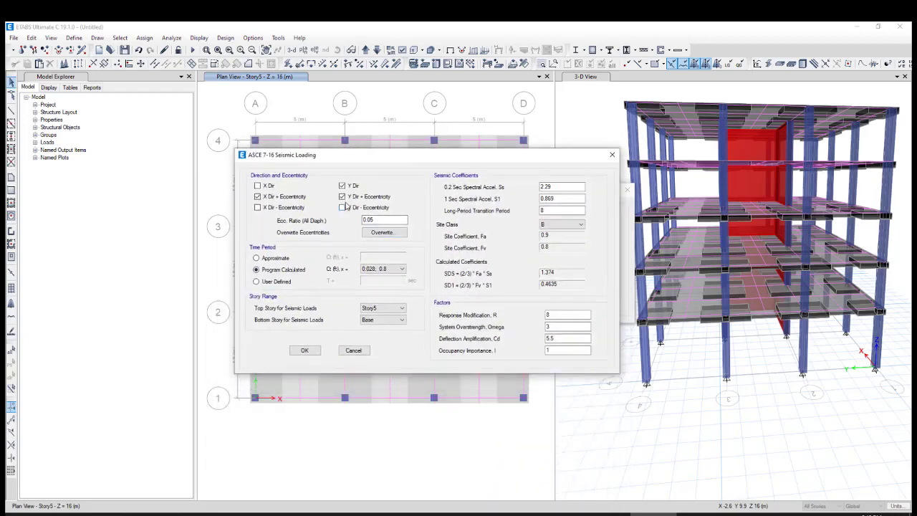
pyautogui.click(343, 196)
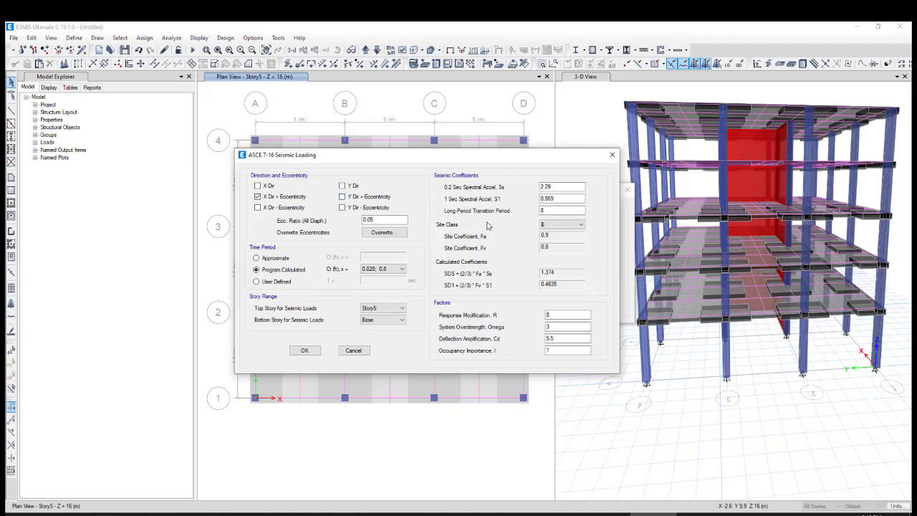
# For EX, set Ss to 1.13, S1 to 0.6, the site class to D and the long-period transition period to 8
pyautogui.doubleClick(558, 188)
pyautogui.write('1.13')
pyautogui.click(550, 199)
pyautogui.write('6')
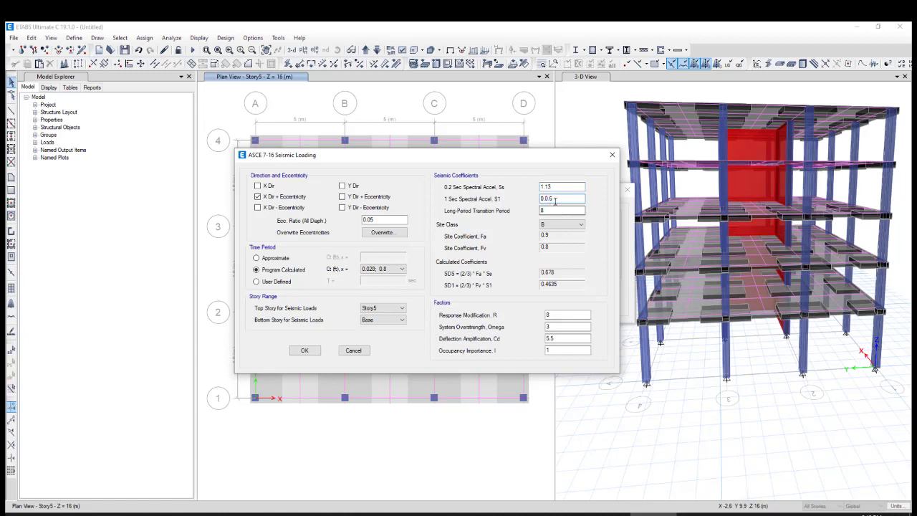
pyautogui.moveTo(555, 200); pyautogui.dragTo(549, 199)
pyautogui.click(550, 224)
pyautogui.click(550, 252)
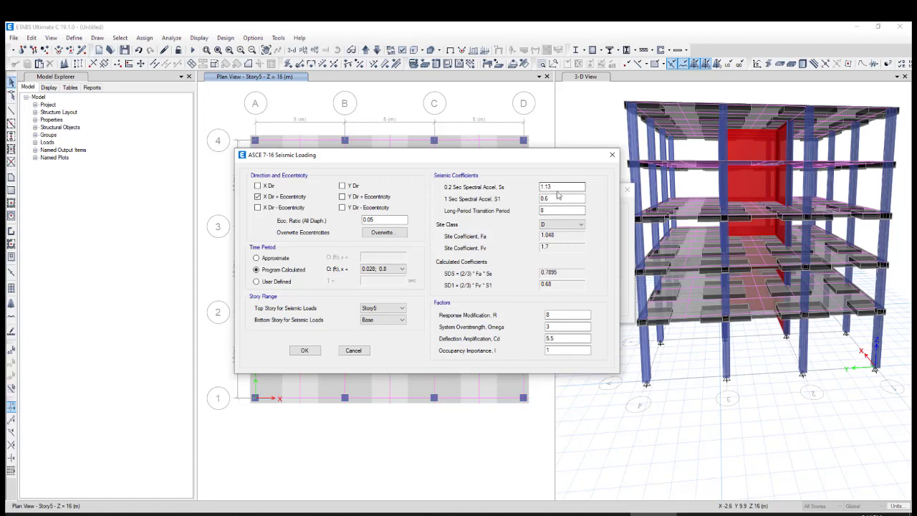
pyautogui.click(542, 208)
pyautogui.write('8')
# Set EX's factors to R 7, Omega 2.5 and Cd 5, keep the 0.028; 0.8 period coefficients, and save the seismic loading
pyautogui.doubleClick(544, 315)
pyautogui.press('Tab')
pyautogui.press('Tab')
pyautogui.write('5')
pyautogui.press('Tab')
pyautogui.click(396, 275)
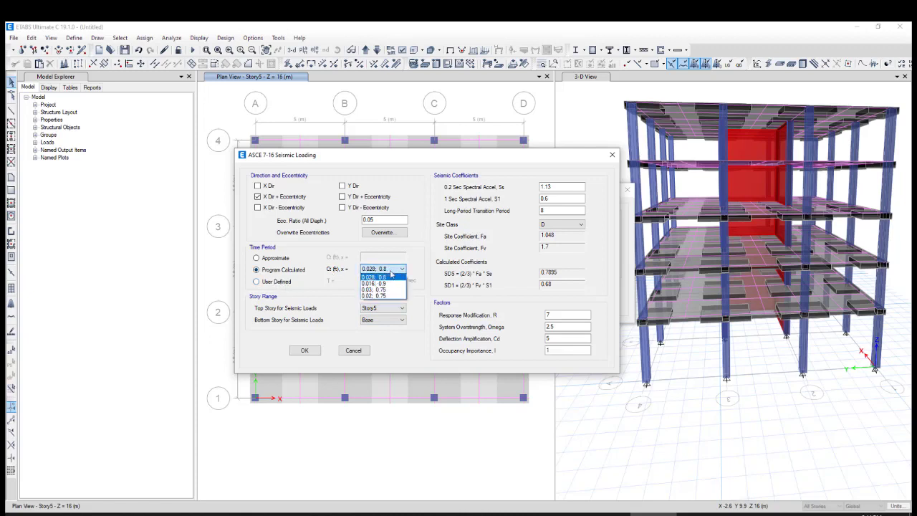
pyautogui.click(391, 273)
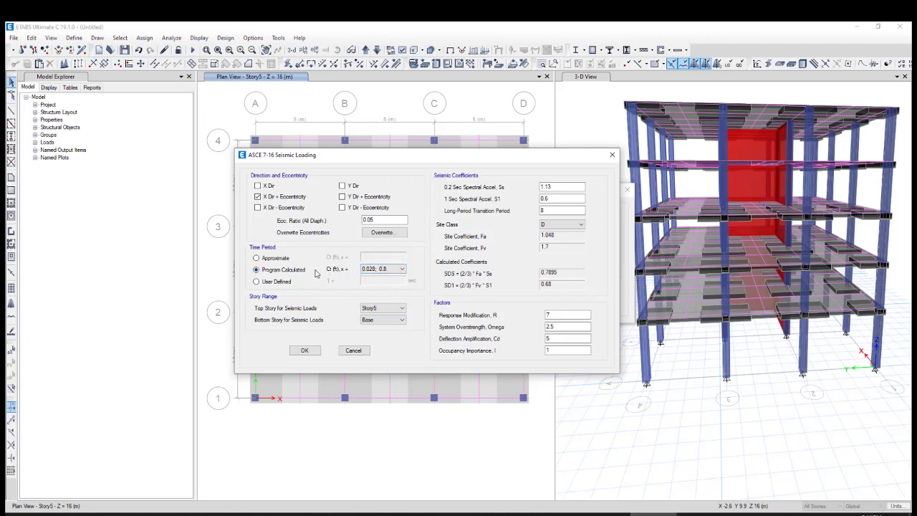
pyautogui.click(303, 350)
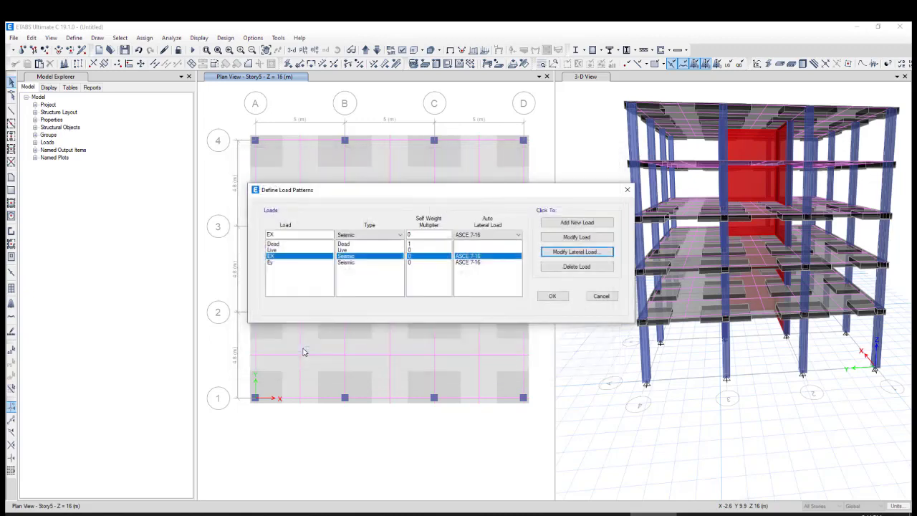
# Edit the lateral load of pattern Ey so that only Y Dir + Eccentricity is active
pyautogui.click(345, 262)
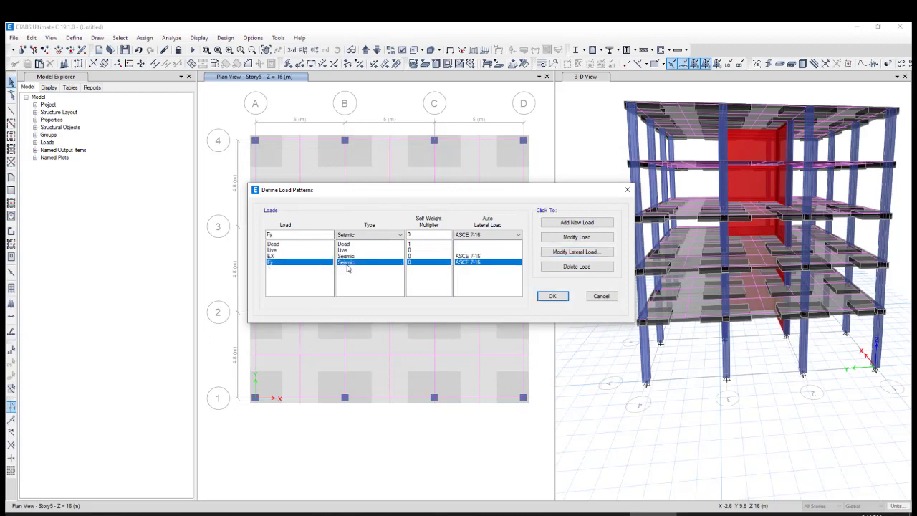
pyautogui.click(554, 254)
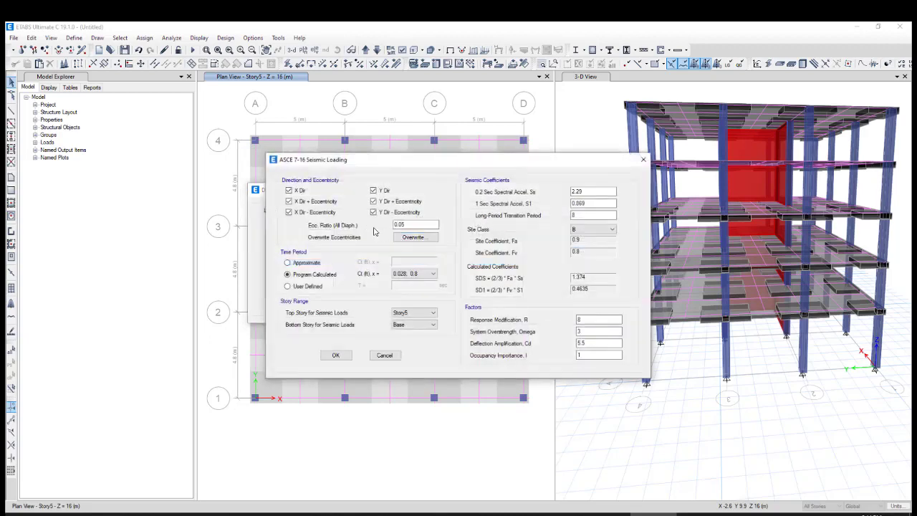
pyautogui.click(297, 192)
pyautogui.click(303, 199)
pyautogui.click(312, 210)
pyautogui.click(384, 190)
pyautogui.click(379, 213)
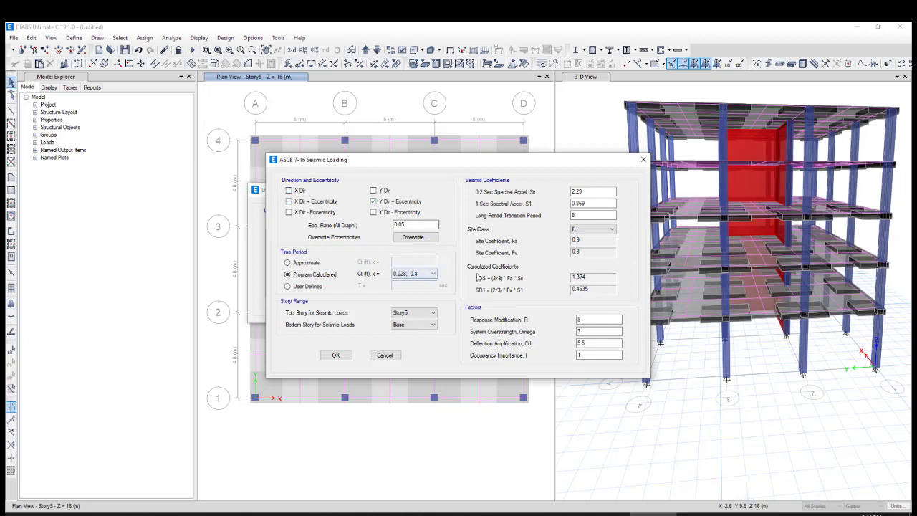
# For Ey, set Ss to 1.13, S1 to 0.6 and the site class to D
pyautogui.doubleClick(593, 191)
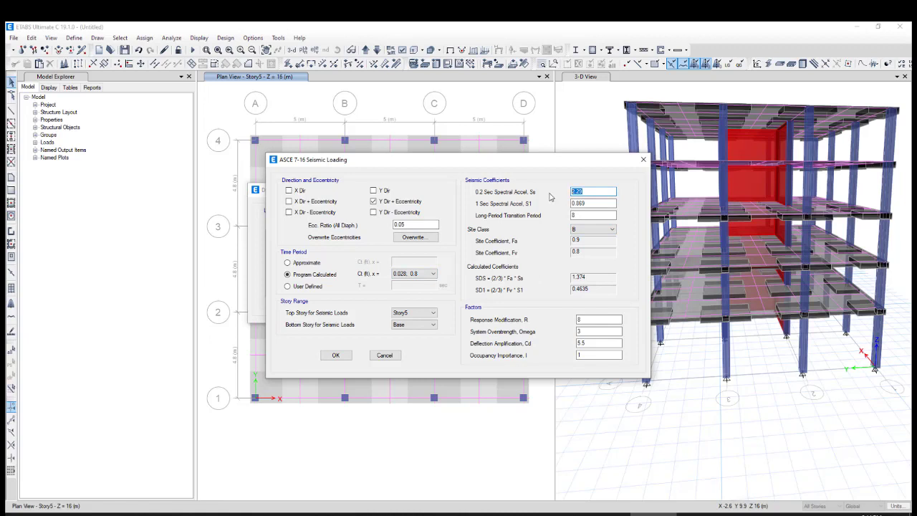
pyautogui.write('1.13')
pyautogui.doubleClick(577, 204)
pyautogui.write('0.6')
pyautogui.click(591, 228)
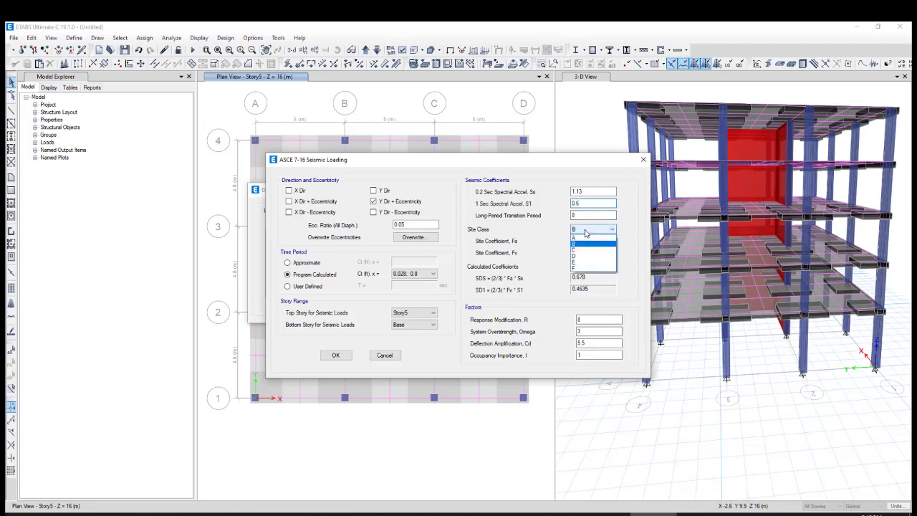
pyautogui.click(586, 256)
# Set Ey's factors to R 7, Omega 2.5, Cd 5 and importance 1, and save the load pattern definitions
pyautogui.doubleClick(577, 319)
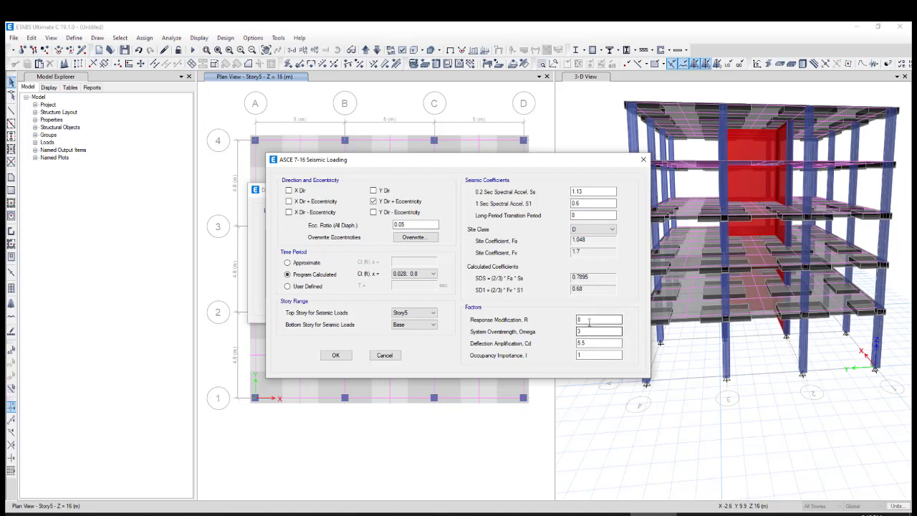
pyautogui.write('7')
pyautogui.doubleClick(577, 331)
pyautogui.write('2.5')
pyautogui.doubleClick(577, 343)
pyautogui.write('5')
pyautogui.doubleClick(580, 356)
pyautogui.write('1')
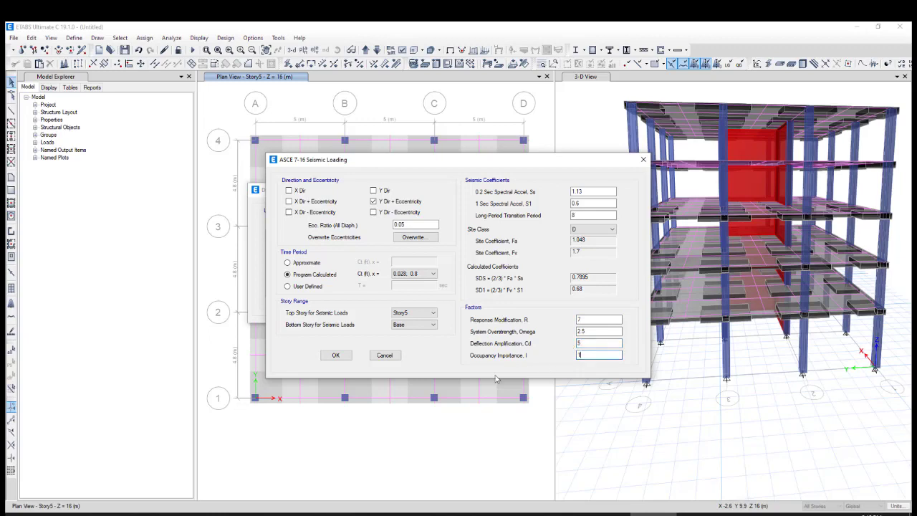
pyautogui.click(336, 355)
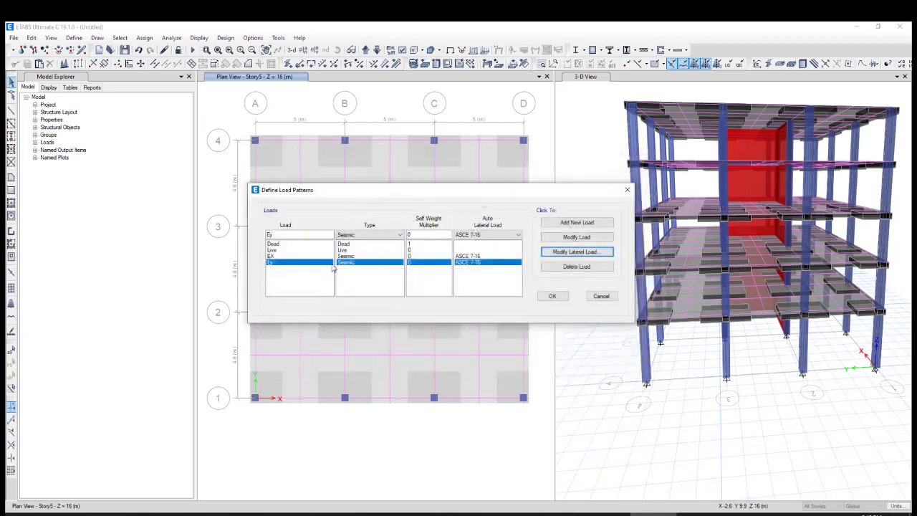
pyautogui.click(270, 256)
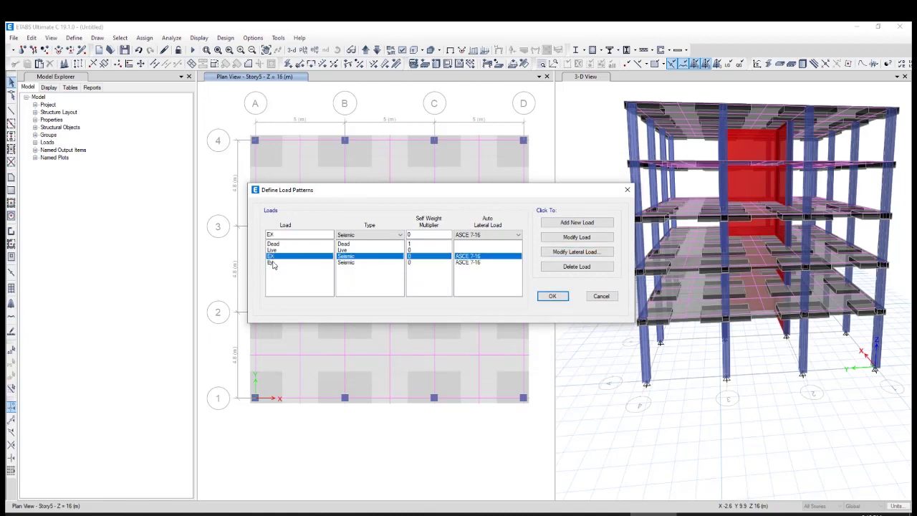
pyautogui.click(271, 262)
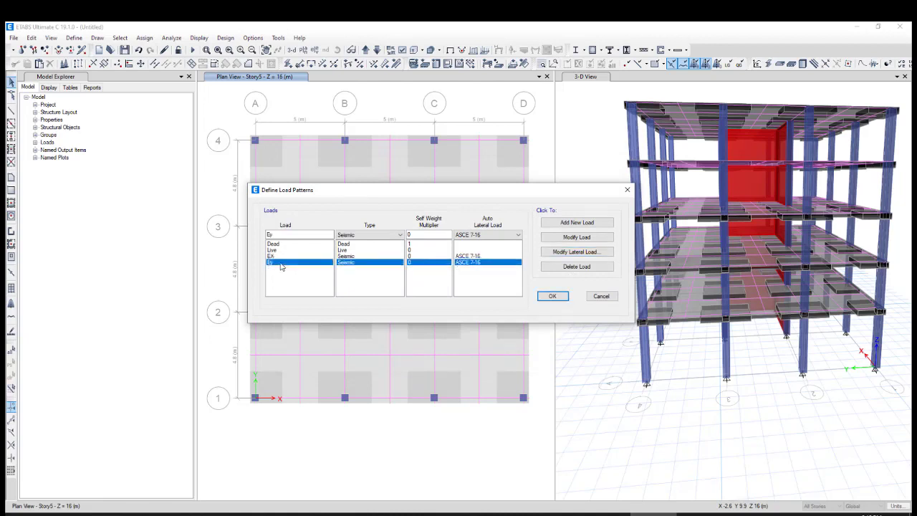
pyautogui.click(550, 297)
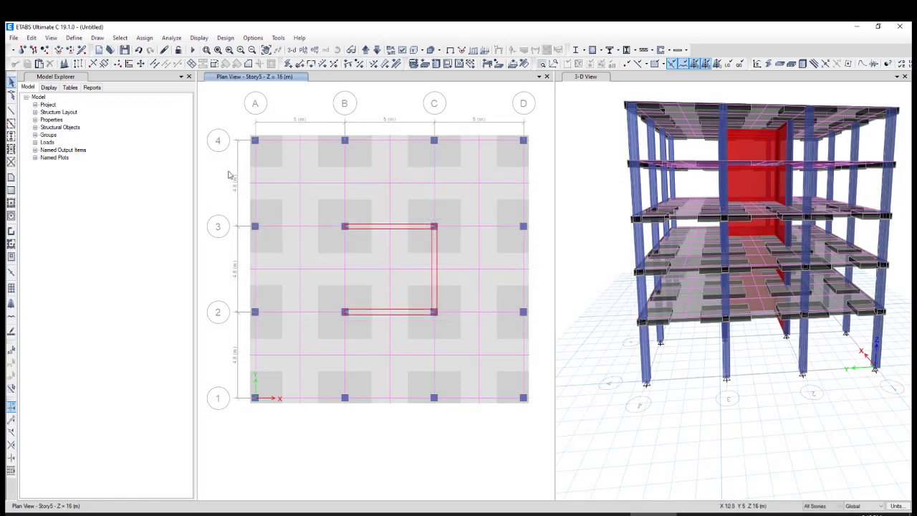
# Edit mass source MsSrc1 to use Specified Load Patterns only, excluding Element Self Mass and Additional Mass
pyautogui.click(74, 37)
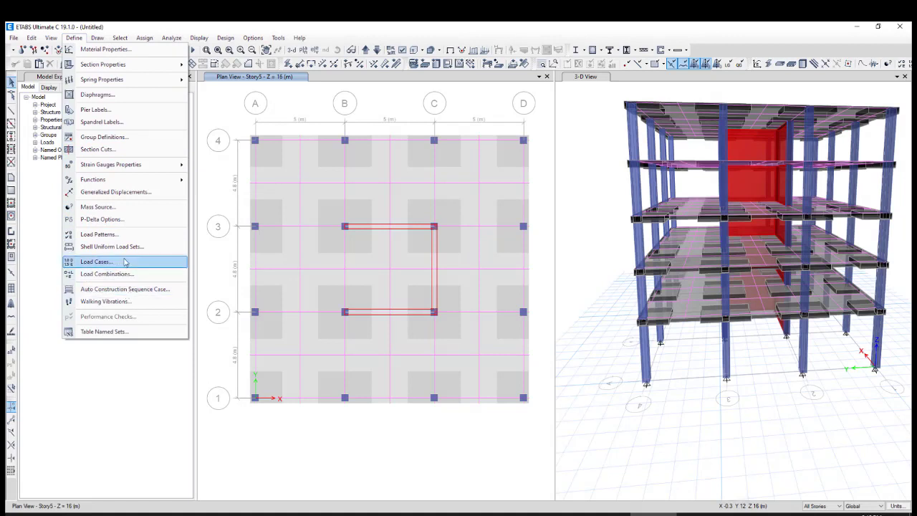
pyautogui.click(114, 209)
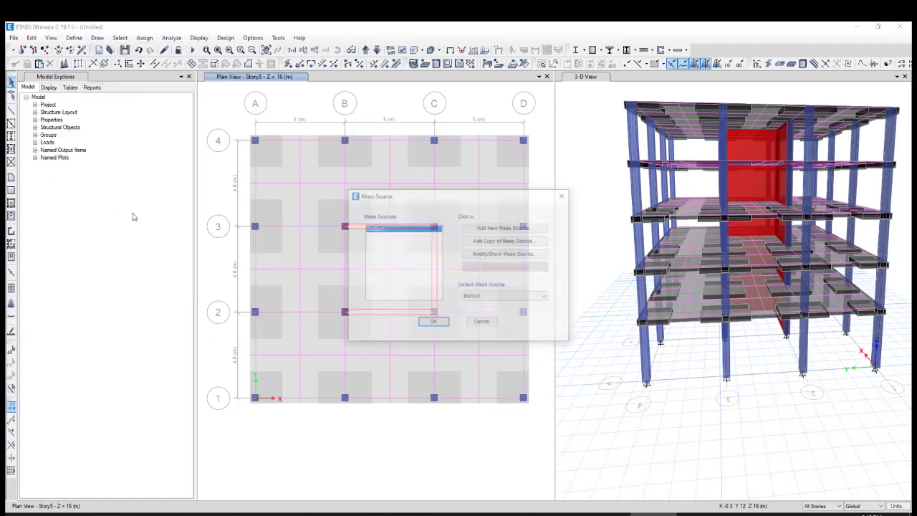
pyautogui.moveTo(509, 197); pyautogui.dragTo(478, 180)
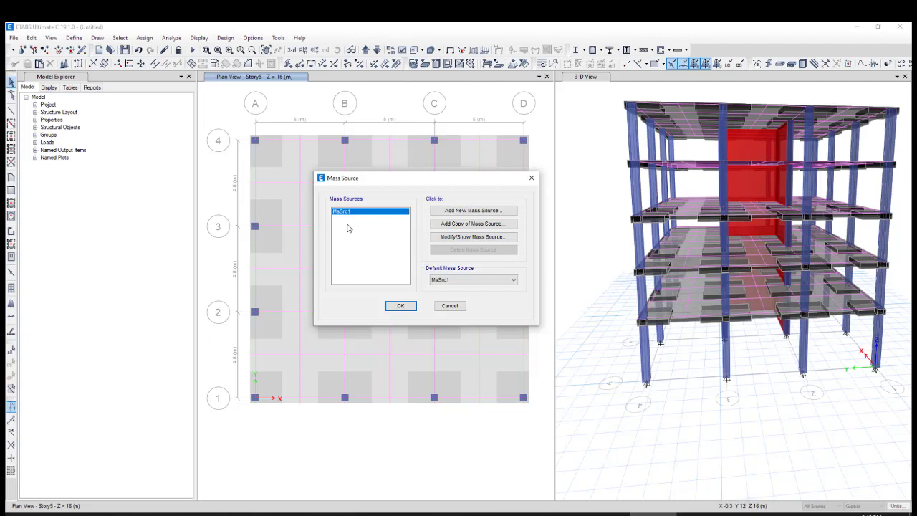
pyautogui.click(443, 238)
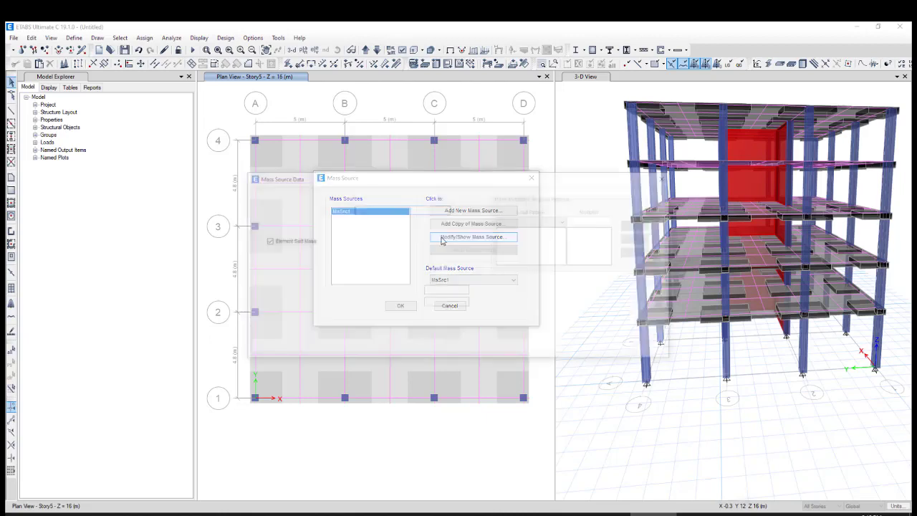
pyautogui.moveTo(371, 209); pyautogui.dragTo(365, 209)
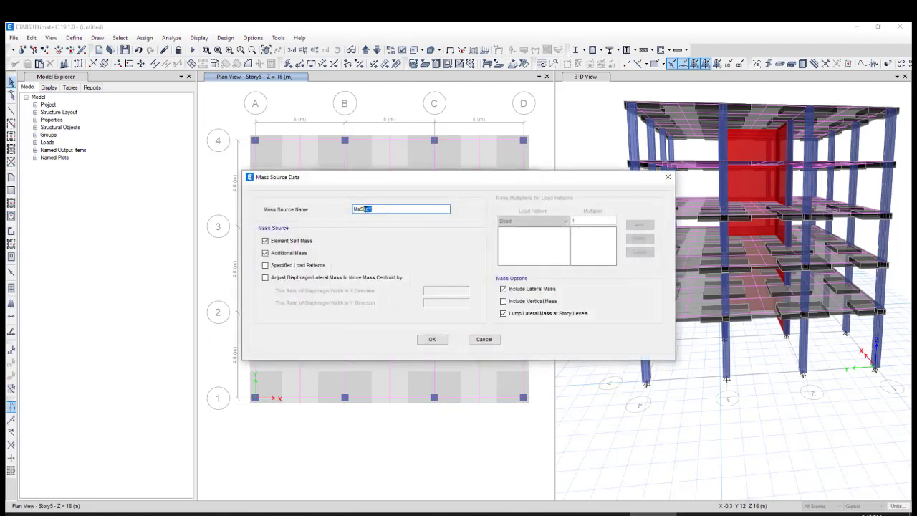
pyautogui.click(266, 241)
pyautogui.click(266, 265)
pyautogui.click(265, 253)
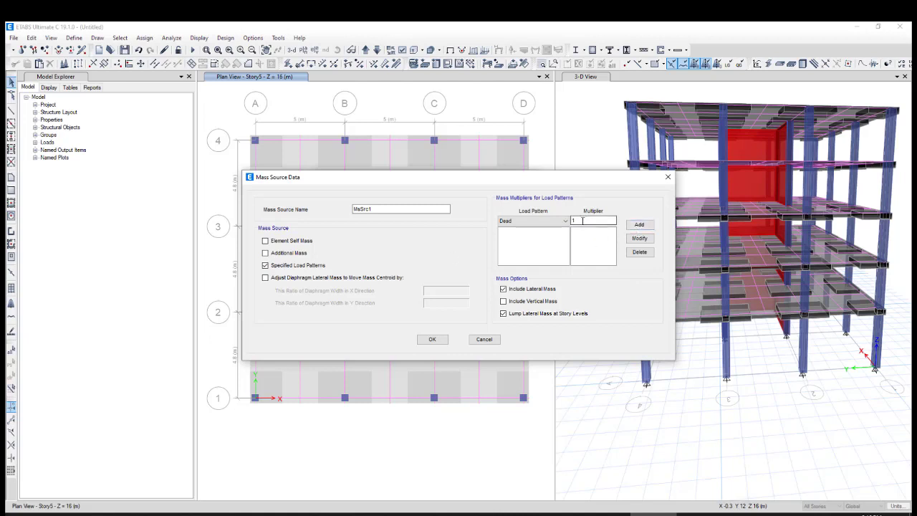
# Add mass multipliers of 1 for the Dead pattern and 0.5 for the Live pattern
pyautogui.click(639, 224)
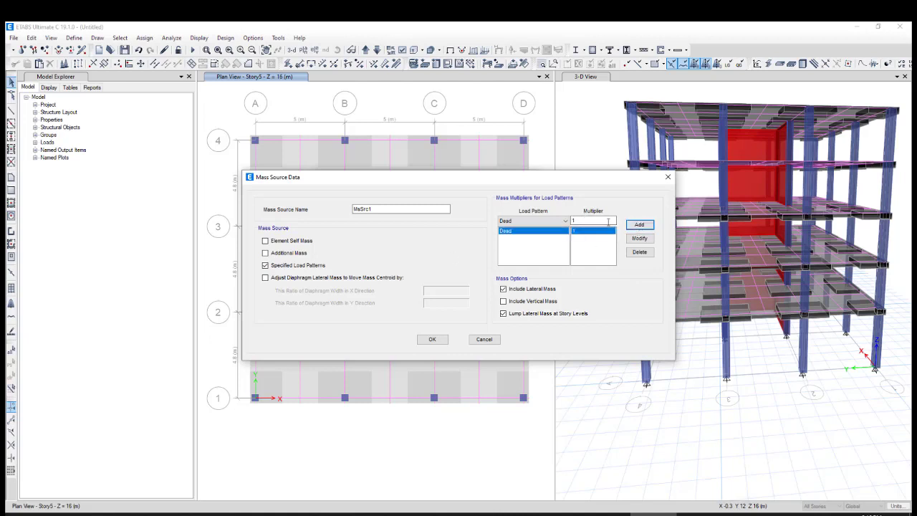
pyautogui.click(552, 221)
pyautogui.click(530, 236)
pyautogui.click(639, 225)
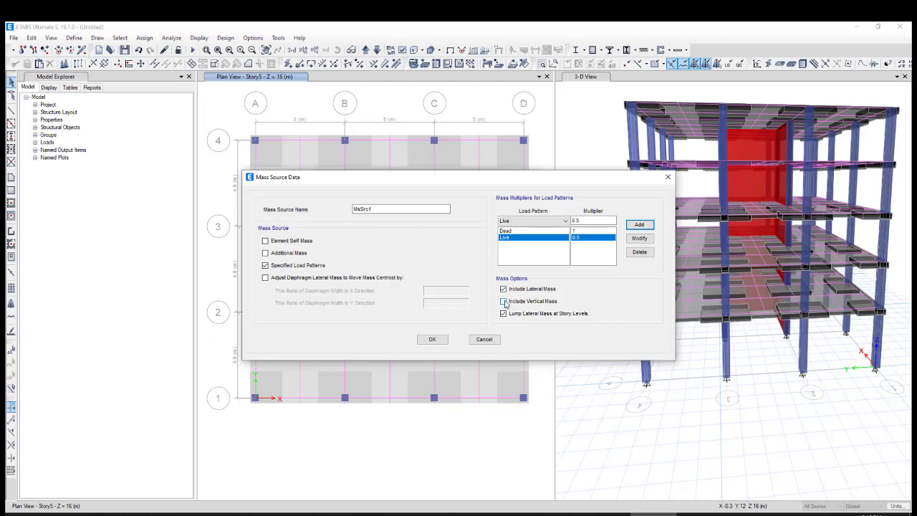
# Include vertical mass in the mass options and save the mass source
pyautogui.click(504, 301)
pyautogui.click(433, 340)
pyautogui.click(400, 306)
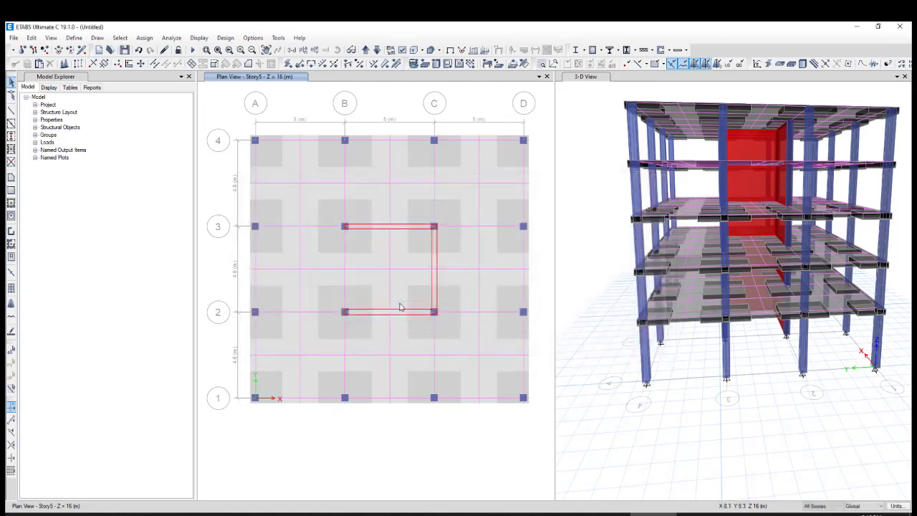
# Add an ASCE 7-16 response spectrum function named RS1 with Ss set to 1.13
pyautogui.click(74, 38)
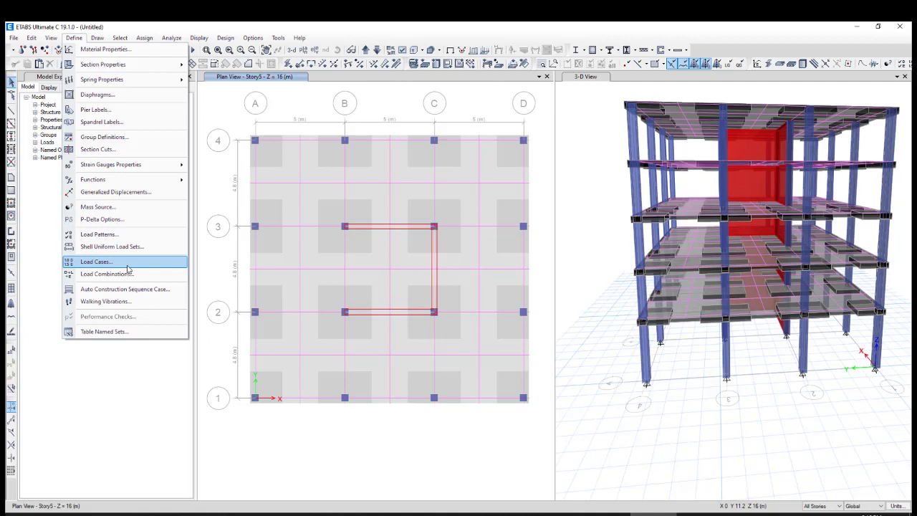
pyautogui.moveTo(169, 179)
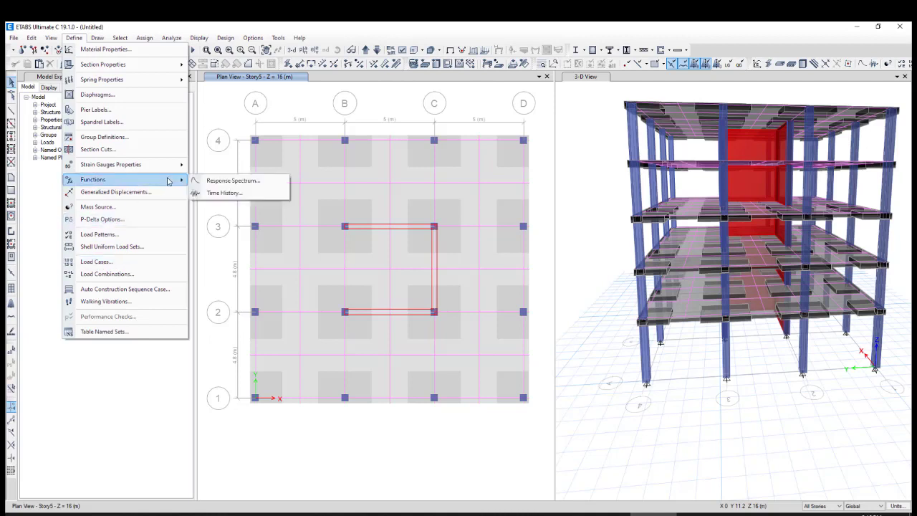
pyautogui.click(204, 181)
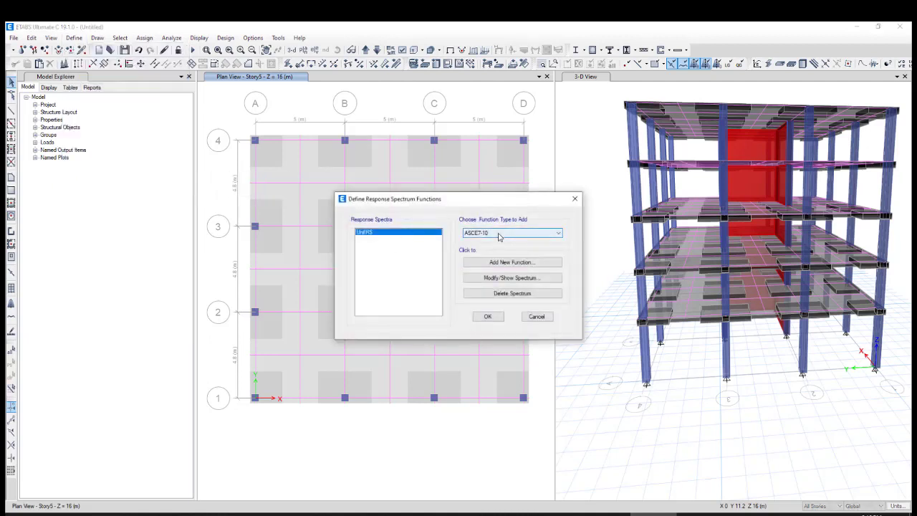
pyautogui.click(499, 237)
pyautogui.click(499, 245)
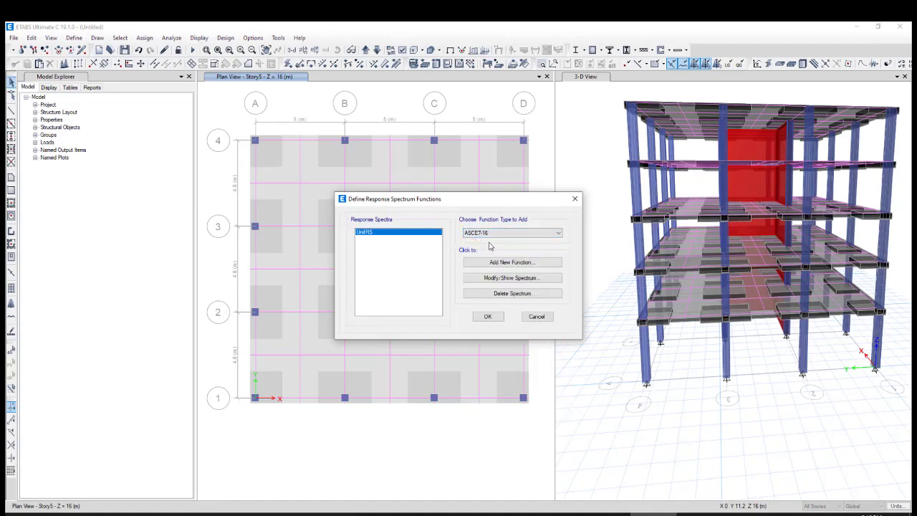
pyautogui.click(501, 262)
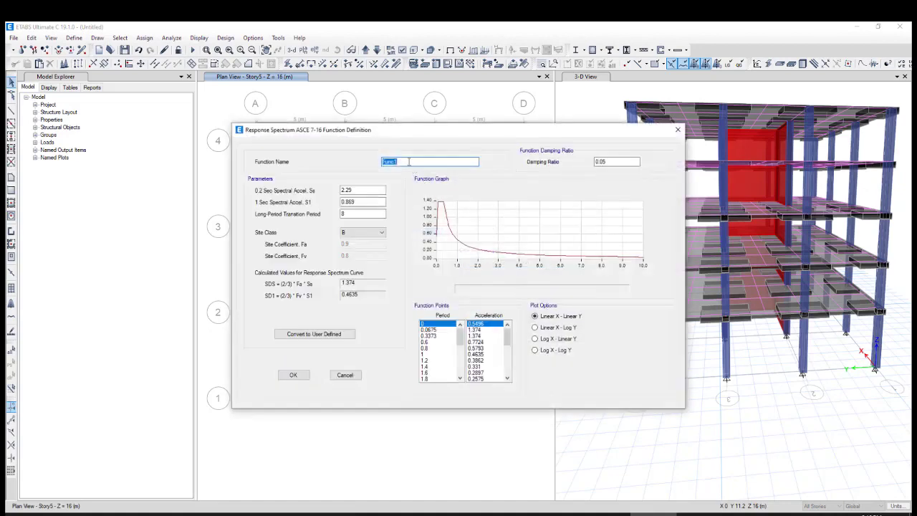
pyautogui.write('RS1')
pyautogui.doubleClick(345, 191)
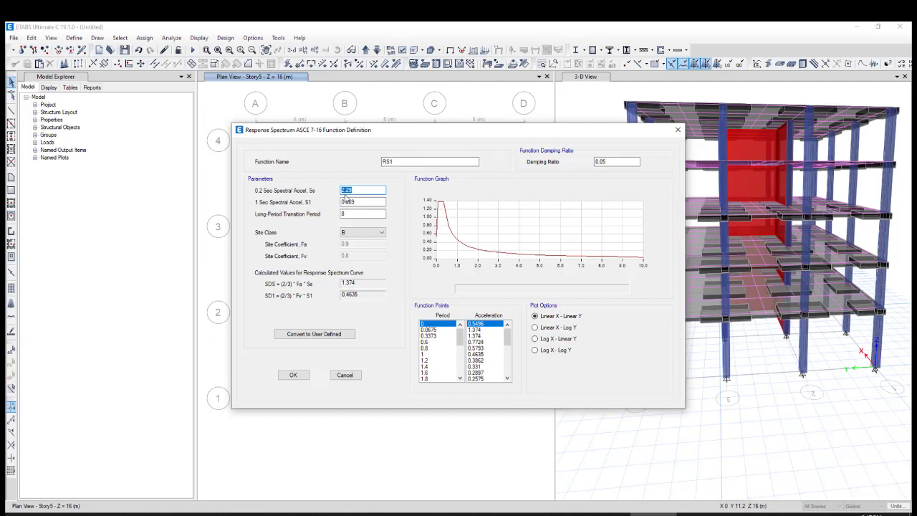
pyautogui.write('1.13')
pyautogui.doubleClick(351, 203)
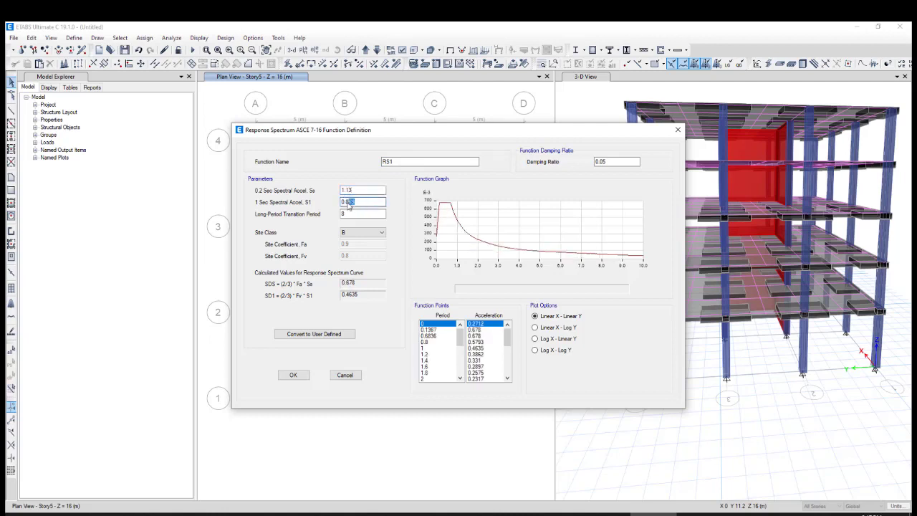
pyautogui.write('0.0.6')
pyautogui.press('Tab')
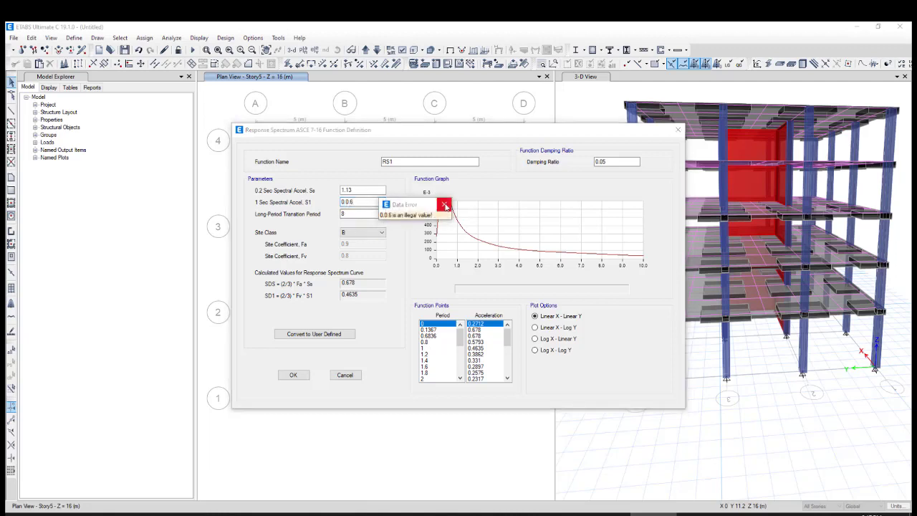
pyautogui.click(445, 206)
# Set RS1's S1 to 0.6 and its site class to D
pyautogui.moveTo(357, 203); pyautogui.dragTo(347, 202)
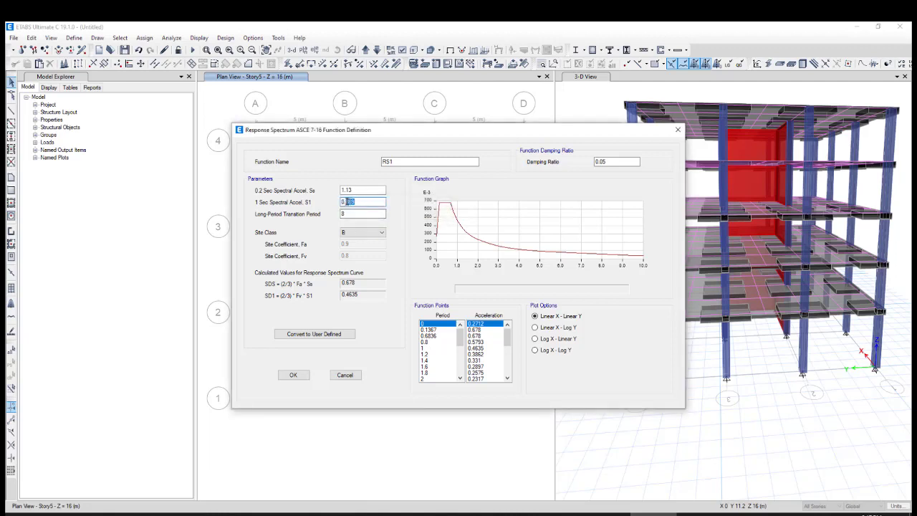
pyautogui.write('6')
pyautogui.click(350, 232)
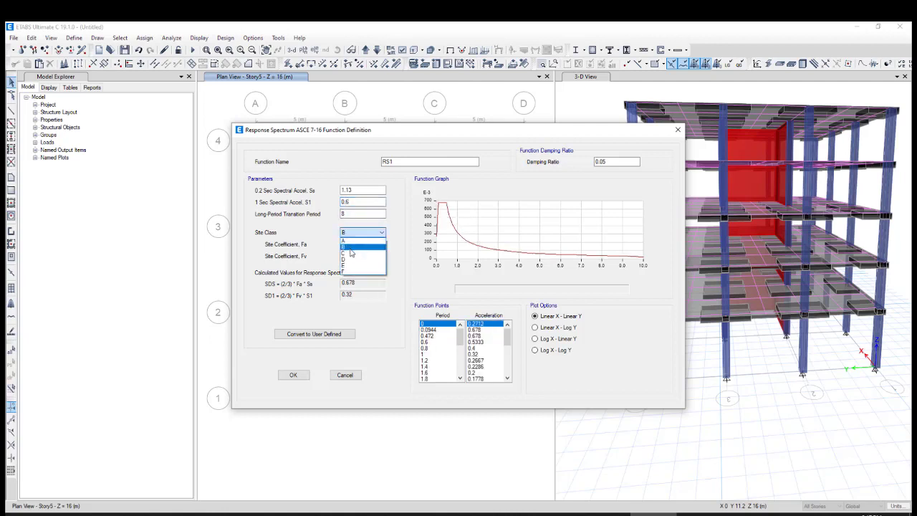
pyautogui.click(347, 261)
# Review RS1's curve and period-acceleration points, then save the response spectrum function
pyautogui.click(373, 204)
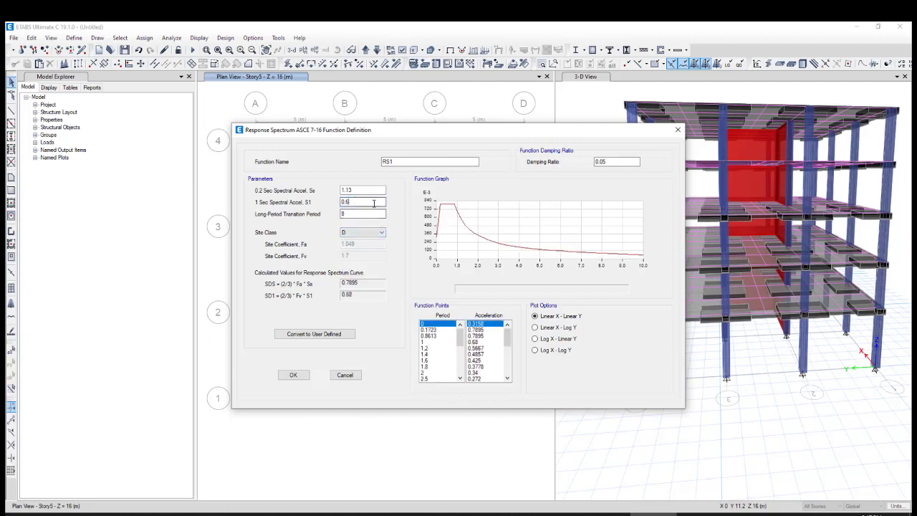
pyautogui.moveTo(442, 208)
pyautogui.moveTo(506, 338); pyautogui.dragTo(504, 387)
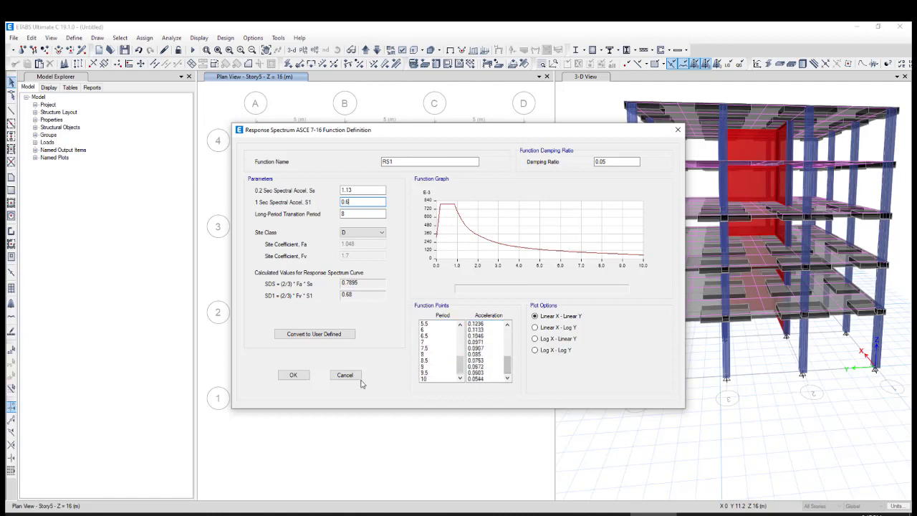
pyautogui.click(294, 375)
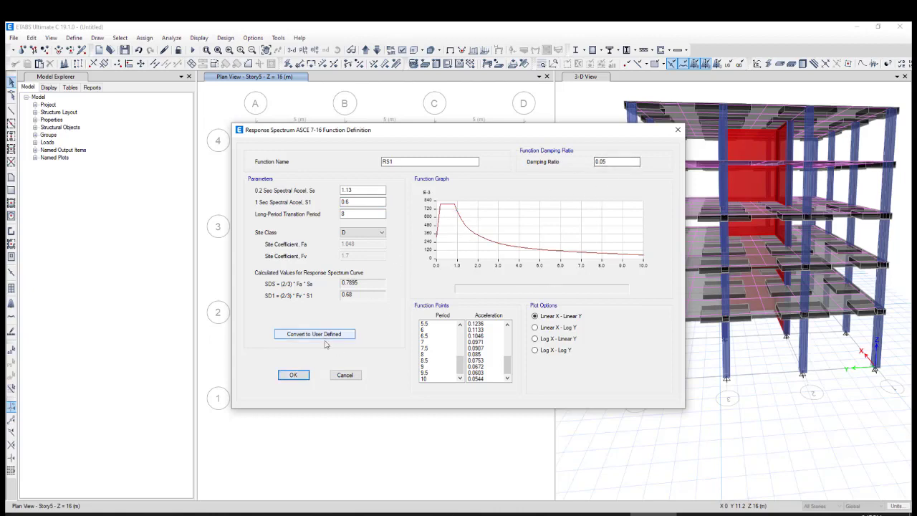
pyautogui.click(295, 376)
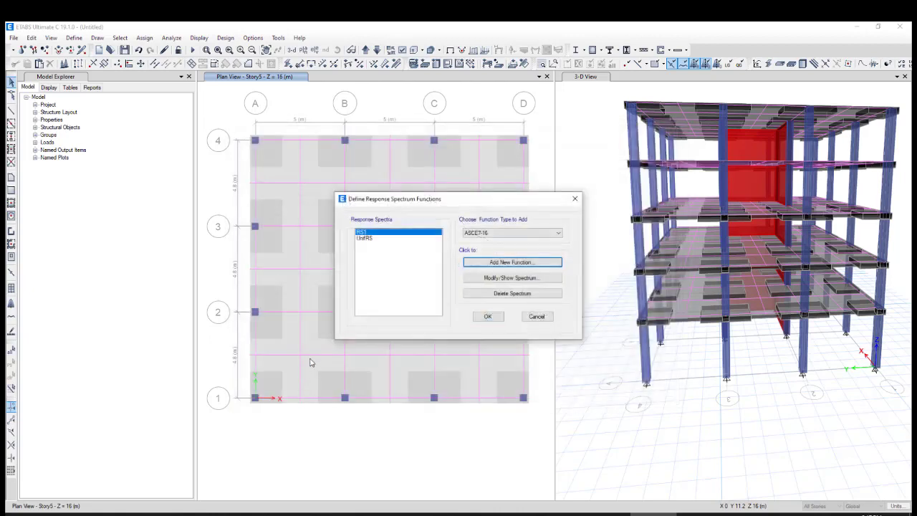
pyautogui.click(487, 316)
# Set the maximum number of modes of the Modal load case to 10
pyautogui.click(74, 37)
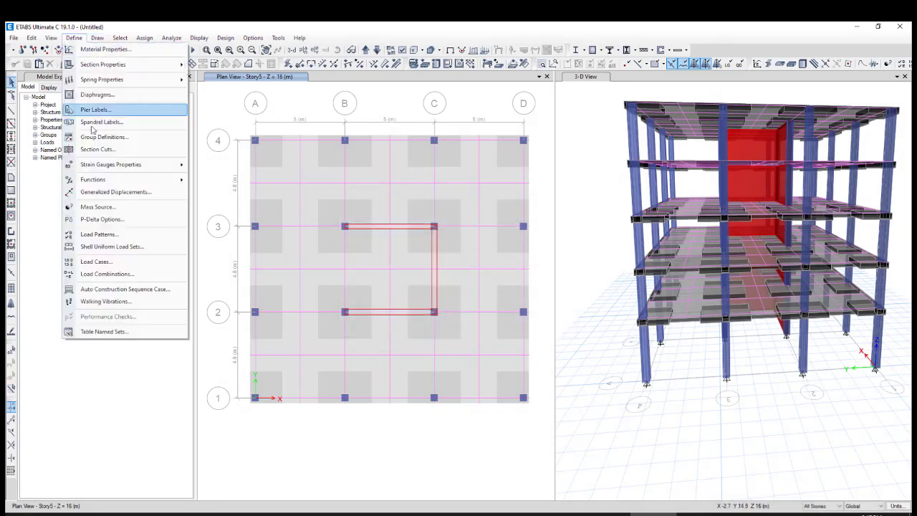
pyautogui.click(120, 264)
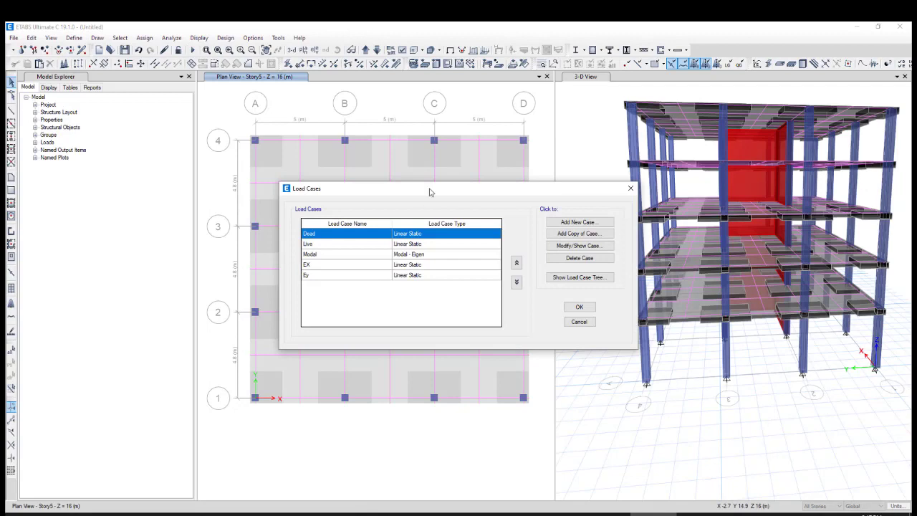
pyautogui.moveTo(429, 192); pyautogui.dragTo(375, 178)
pyautogui.click(339, 241)
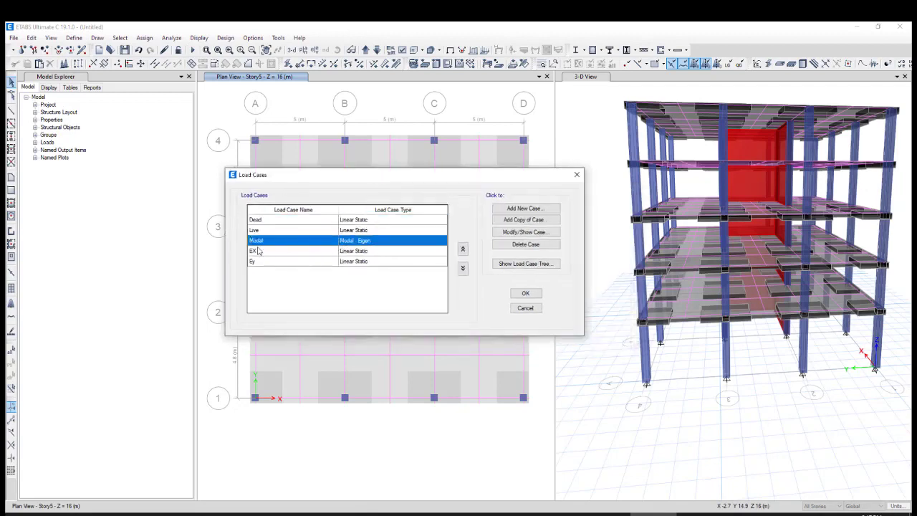
pyautogui.click(496, 232)
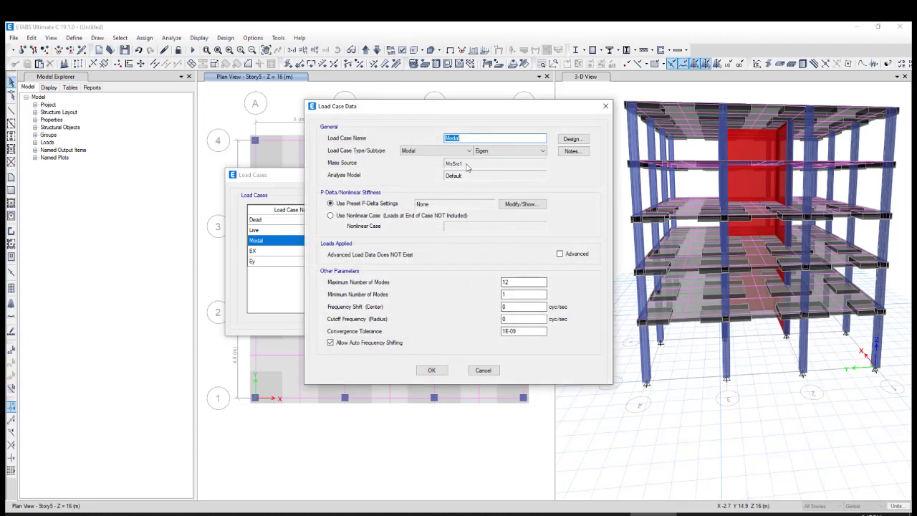
pyautogui.moveTo(476, 108); pyautogui.dragTo(432, 106)
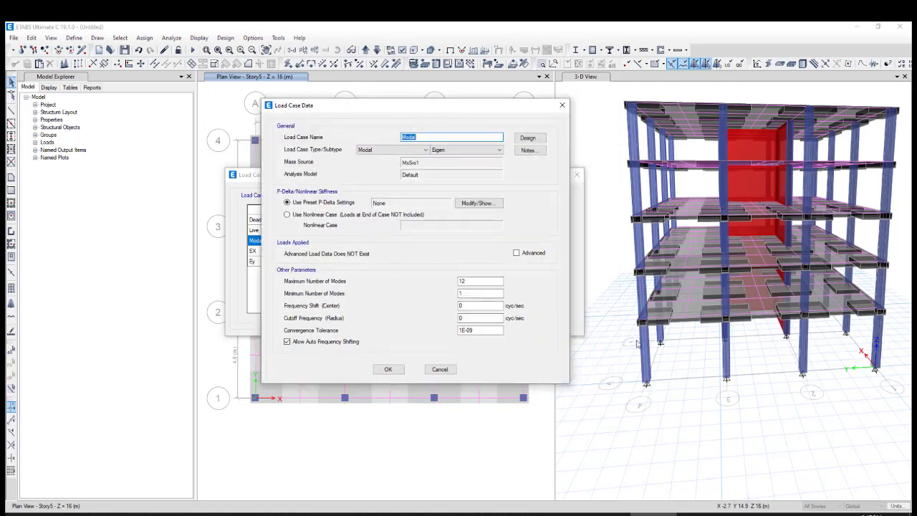
pyautogui.doubleClick(461, 281)
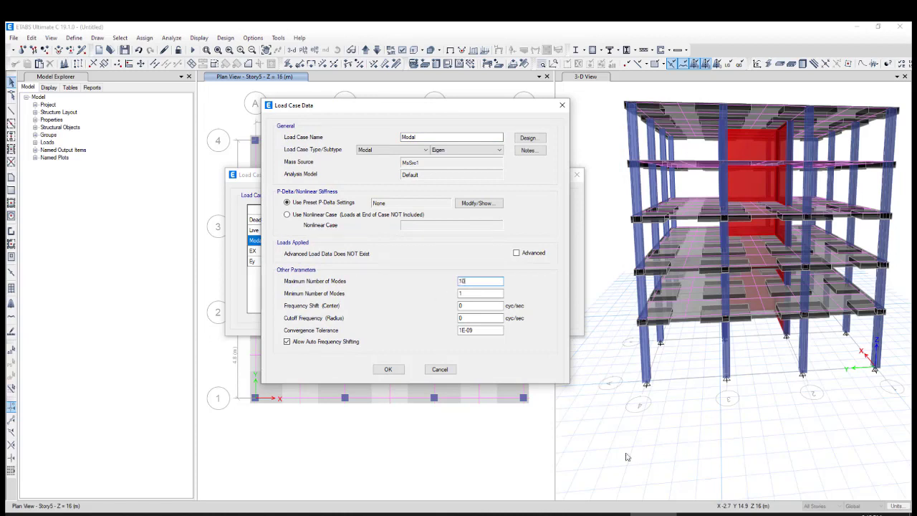
pyautogui.click(849, 479)
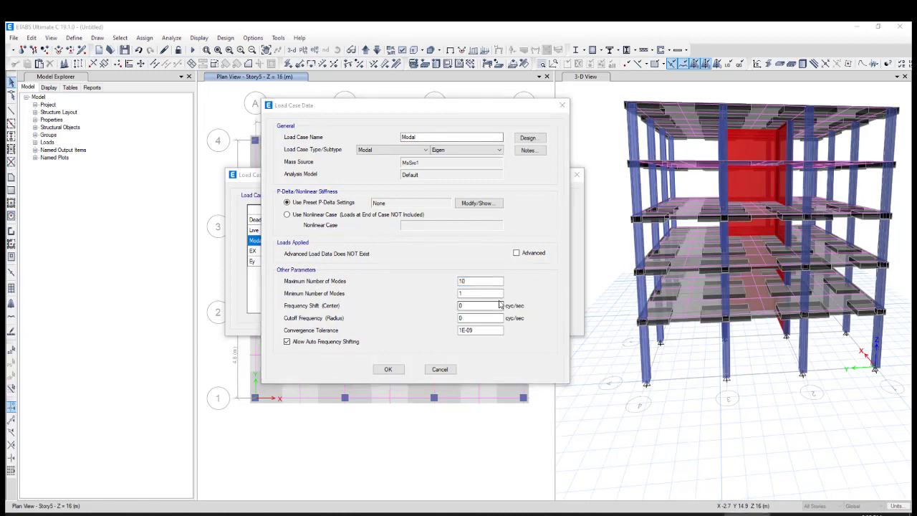
pyautogui.moveTo(473, 281); pyautogui.dragTo(457, 277)
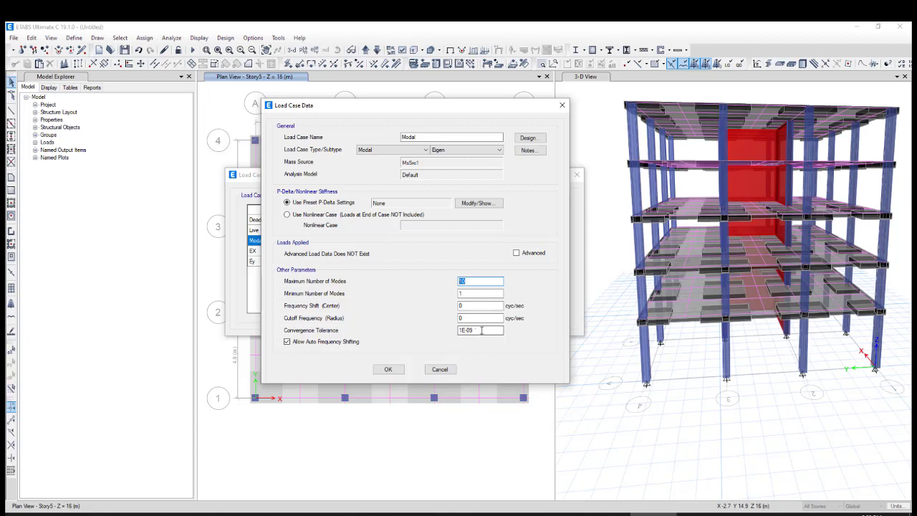
pyautogui.moveTo(477, 329); pyautogui.dragTo(459, 330)
# Keep the Modal load case type and change its subtype to Ritz
pyautogui.click(412, 151)
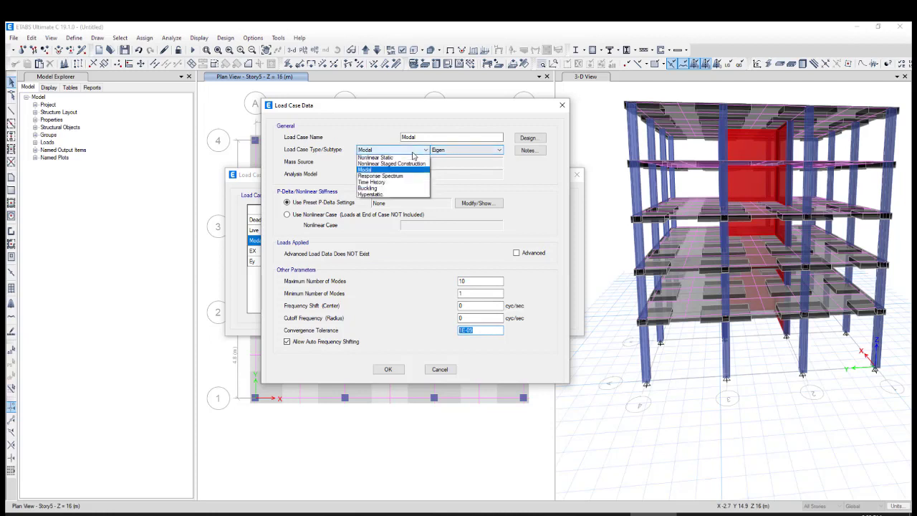
pyautogui.click(390, 169)
pyautogui.click(442, 150)
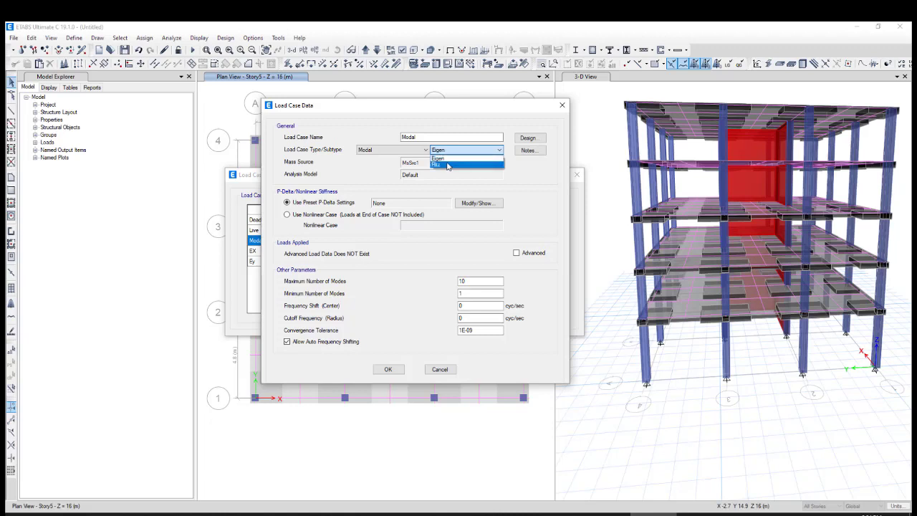
pyautogui.click(447, 165)
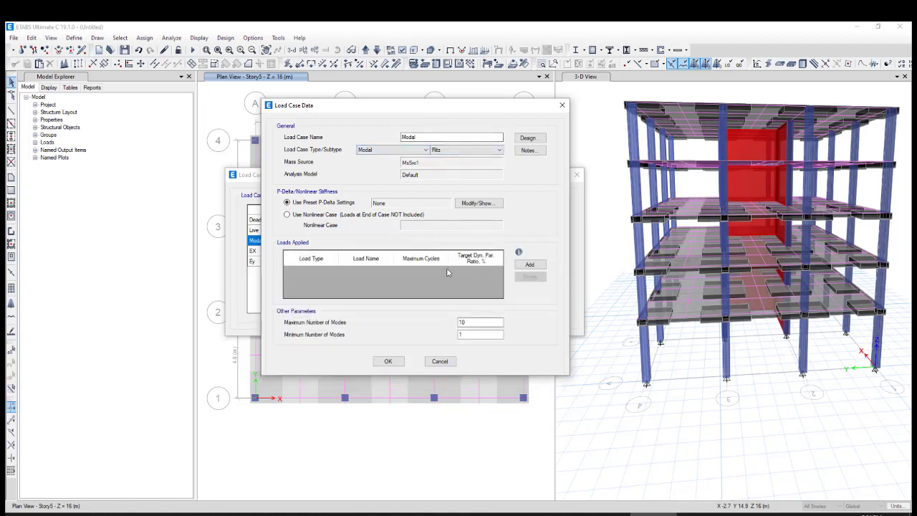
# Add an acceleration load in the UX direction to the Modal case's applied loads
pyautogui.click(530, 264)
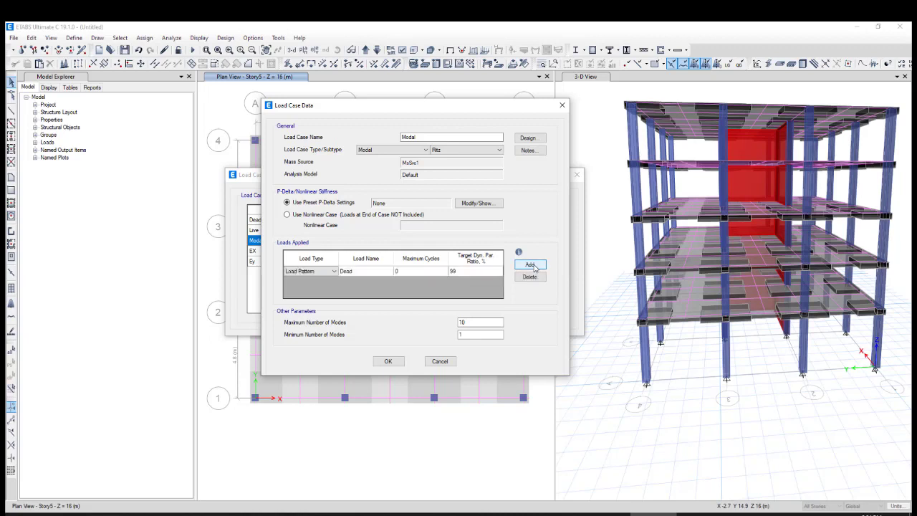
pyautogui.click(329, 272)
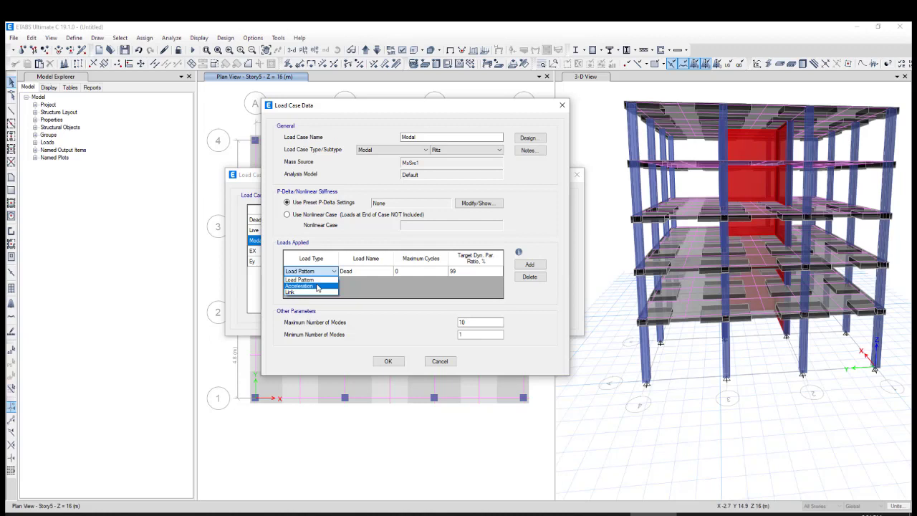
pyautogui.click(317, 286)
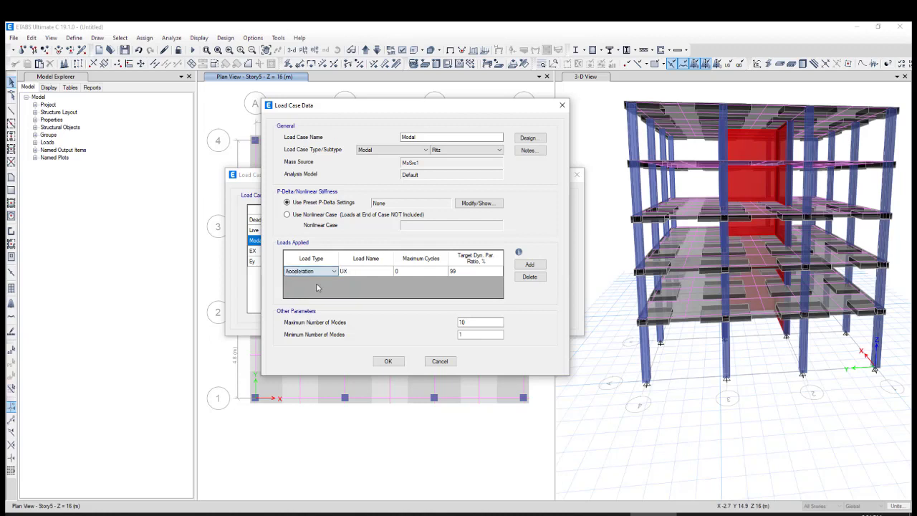
# Add a second applied load to the Modal case as an acceleration in the UY direction
pyautogui.click(521, 266)
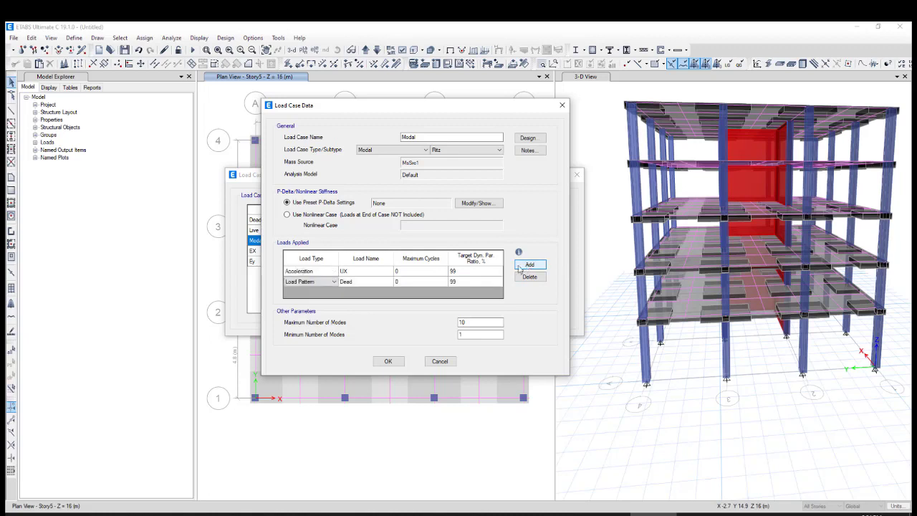
pyautogui.click(368, 283)
pyautogui.click(367, 285)
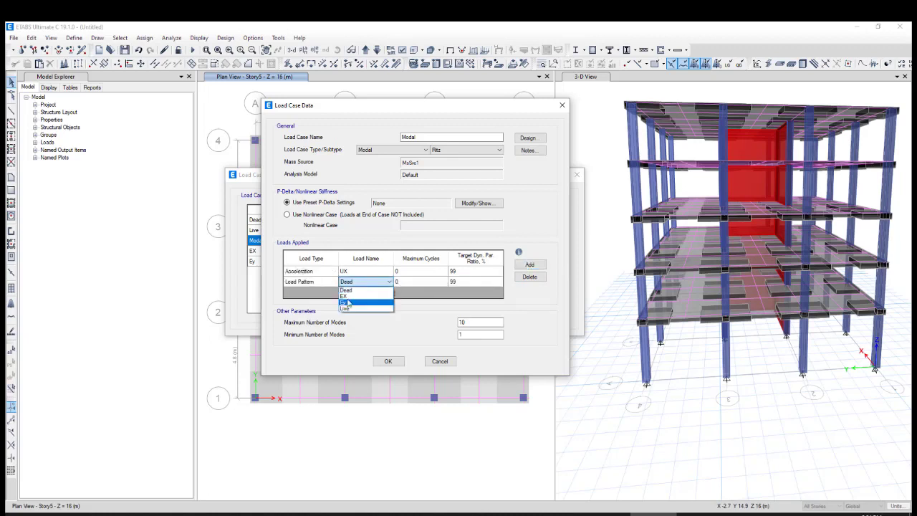
pyautogui.click(348, 297)
pyautogui.click(372, 282)
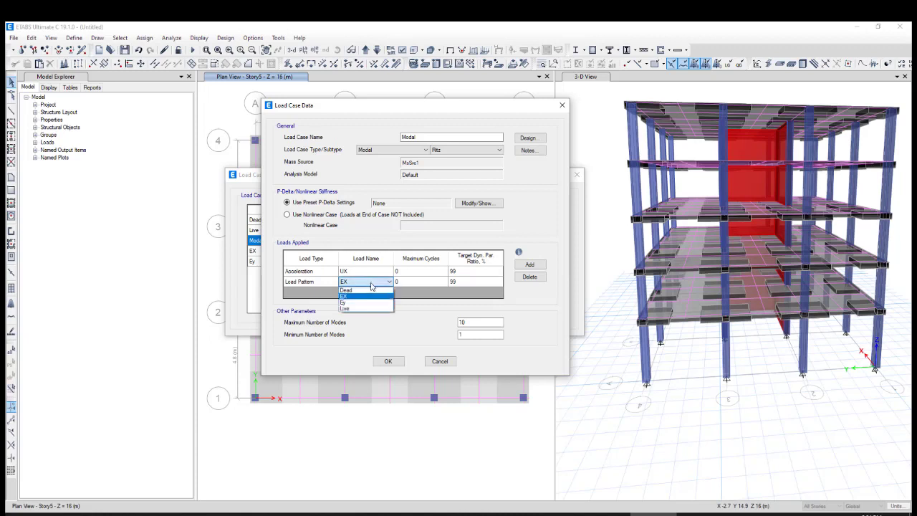
pyautogui.click(301, 283)
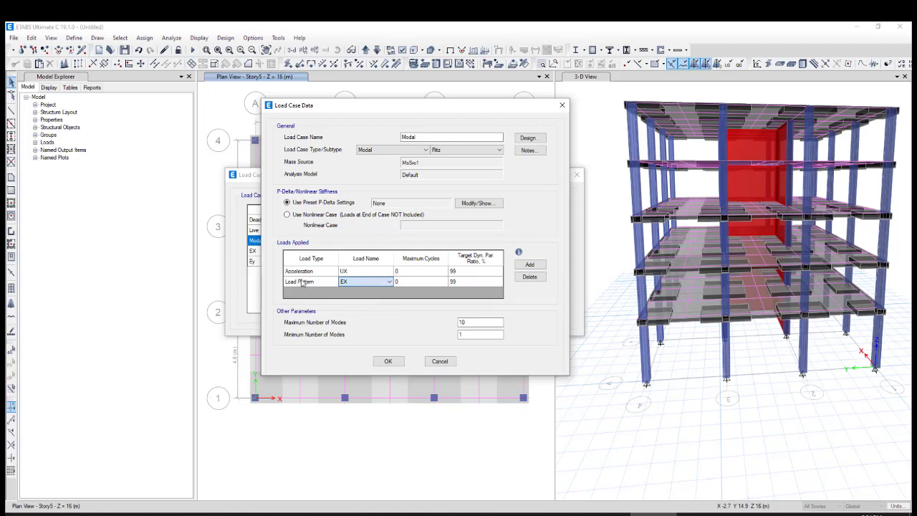
pyautogui.click(301, 282)
pyautogui.click(302, 283)
pyautogui.click(310, 299)
pyautogui.click(351, 282)
pyautogui.click(354, 297)
# Add a third applied load to the Modal case as an acceleration in the UZ direction
pyautogui.click(529, 265)
pyautogui.click(326, 294)
pyautogui.click(326, 295)
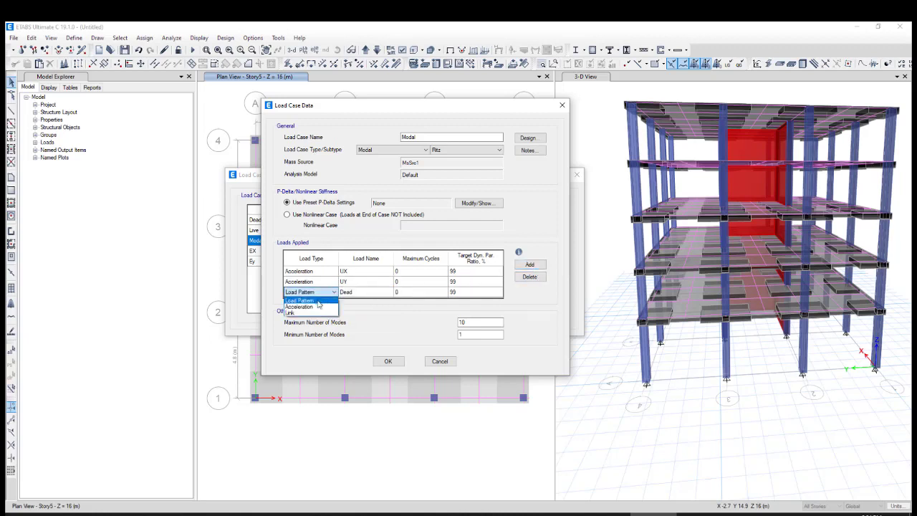
pyautogui.click(311, 307)
pyautogui.click(368, 293)
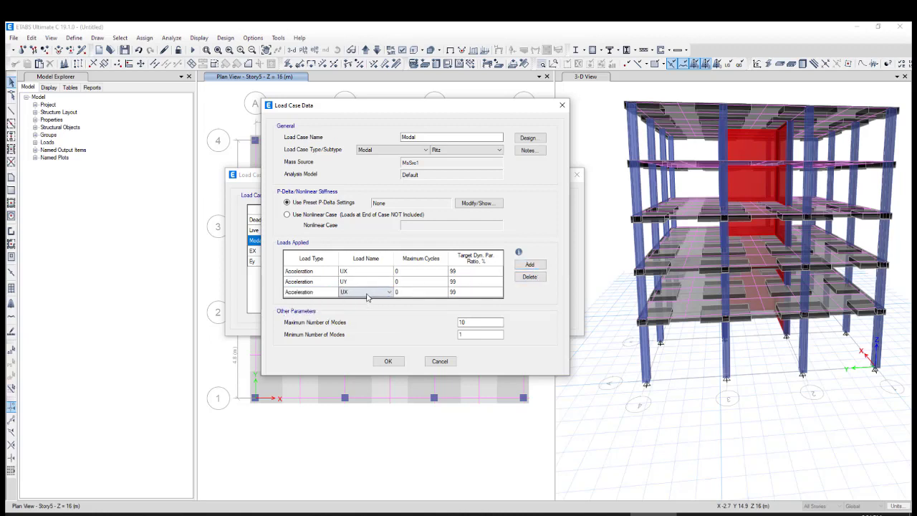
pyautogui.click(368, 293)
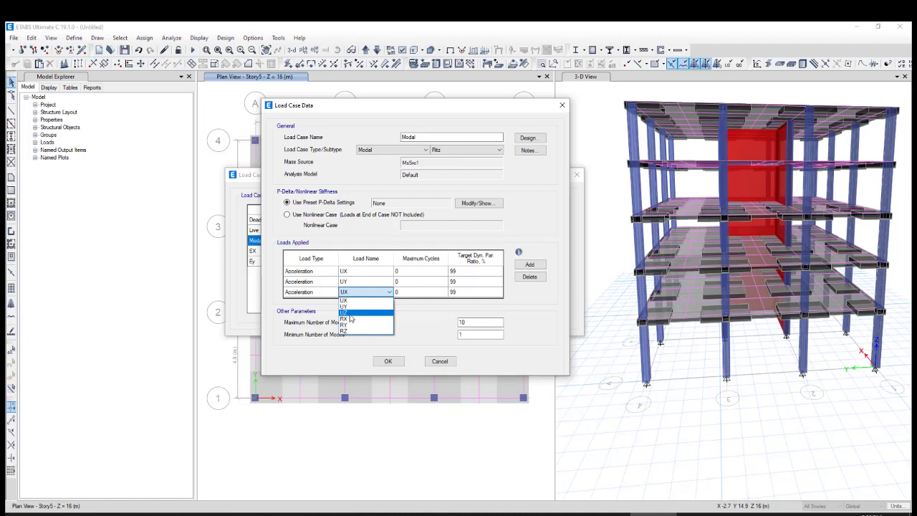
pyautogui.click(349, 313)
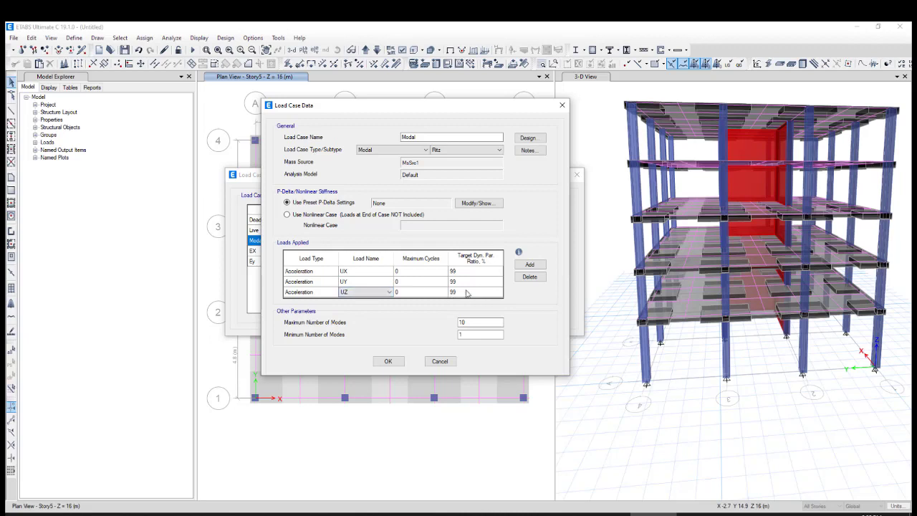
# Check the maximum cycles and target participation ratio of the UX load, and save the Modal case
pyautogui.click(411, 270)
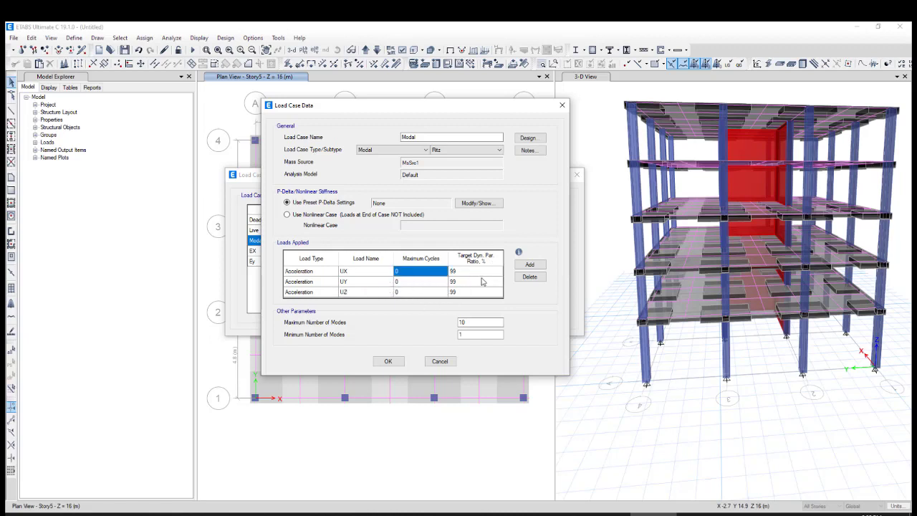
pyautogui.click(459, 272)
pyautogui.click(459, 272)
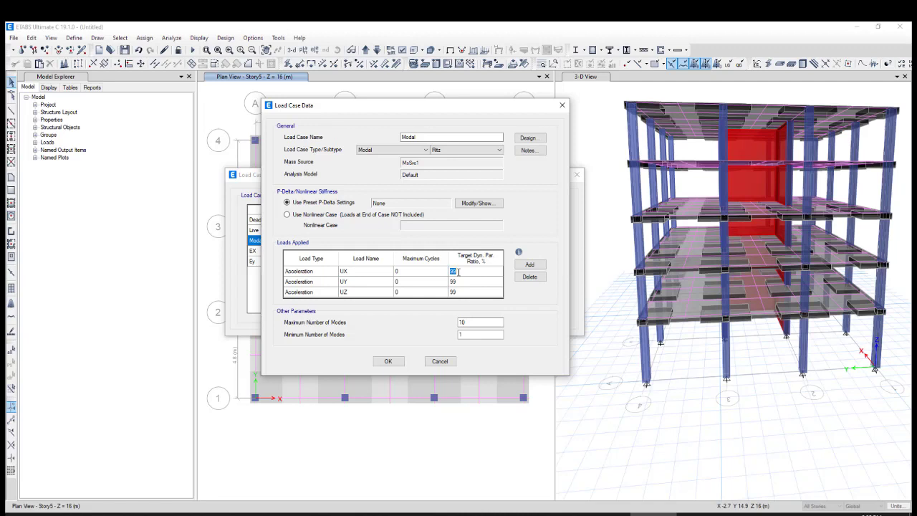
pyautogui.click(387, 360)
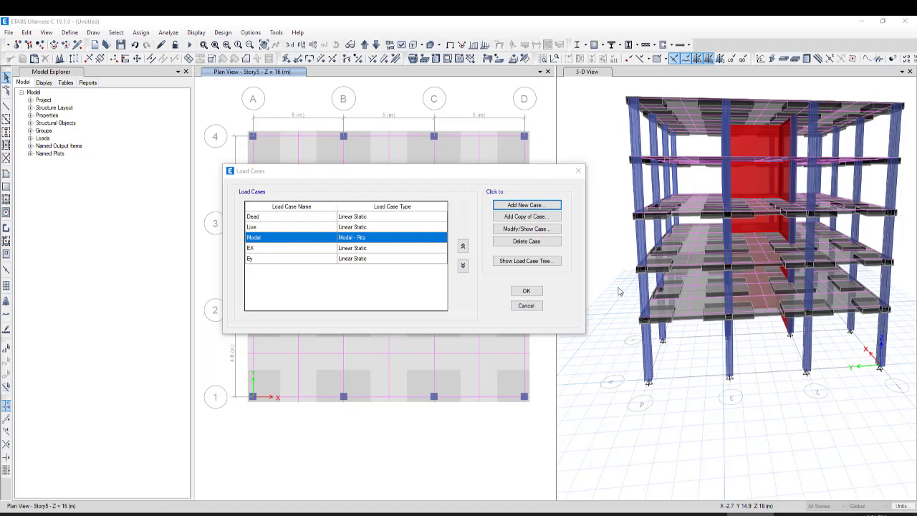
# Add a new load case named RS_X+30%Z and set its type to Response Spectrum
pyautogui.click(525, 207)
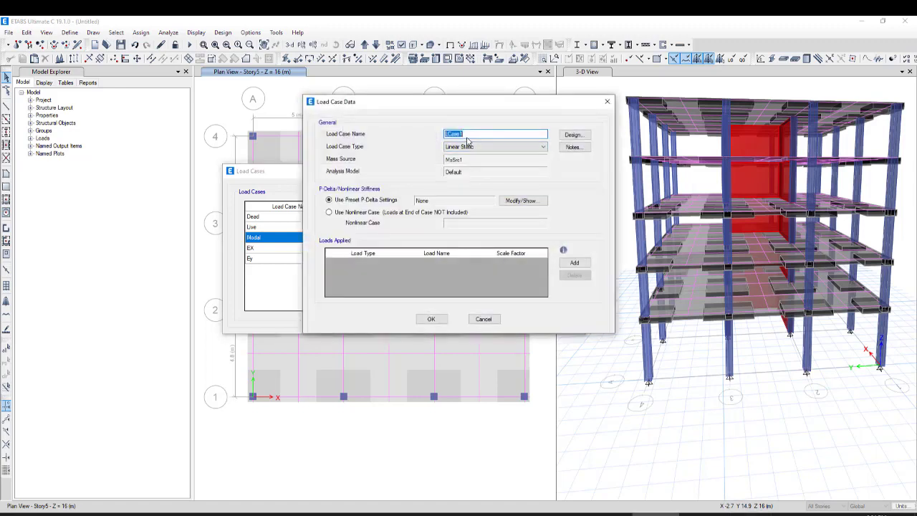
pyautogui.write('RS_x')
pyautogui.moveTo(459, 135); pyautogui.dragTo(450, 134)
pyautogui.click(459, 134)
pyautogui.click(485, 147)
pyautogui.click(470, 182)
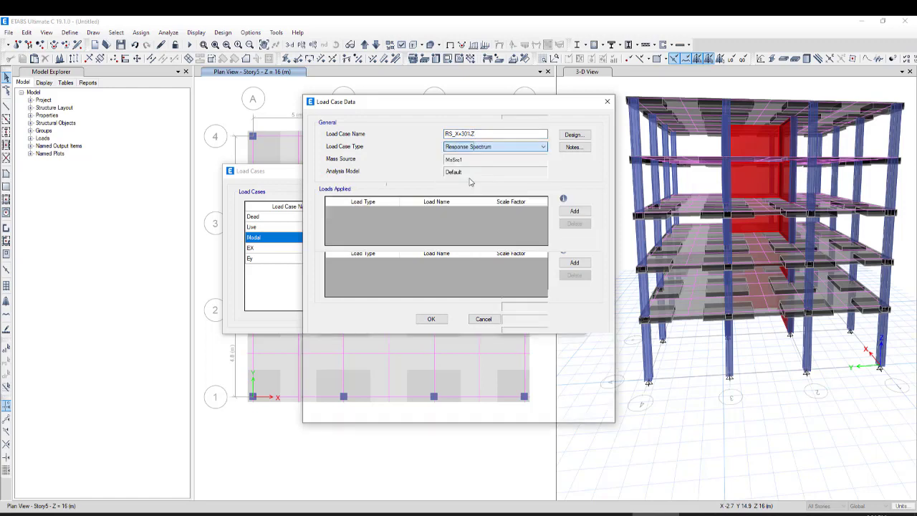
# Add a U1 acceleration load to the RS_X+30%Z case and check its load type and scale factor
pyautogui.click(573, 211)
pyautogui.click(358, 212)
pyautogui.click(372, 212)
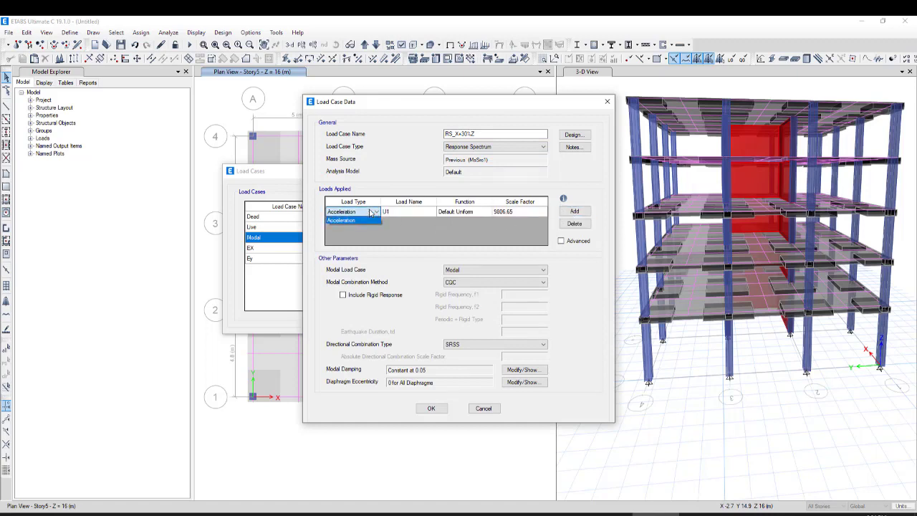
pyautogui.click(371, 213)
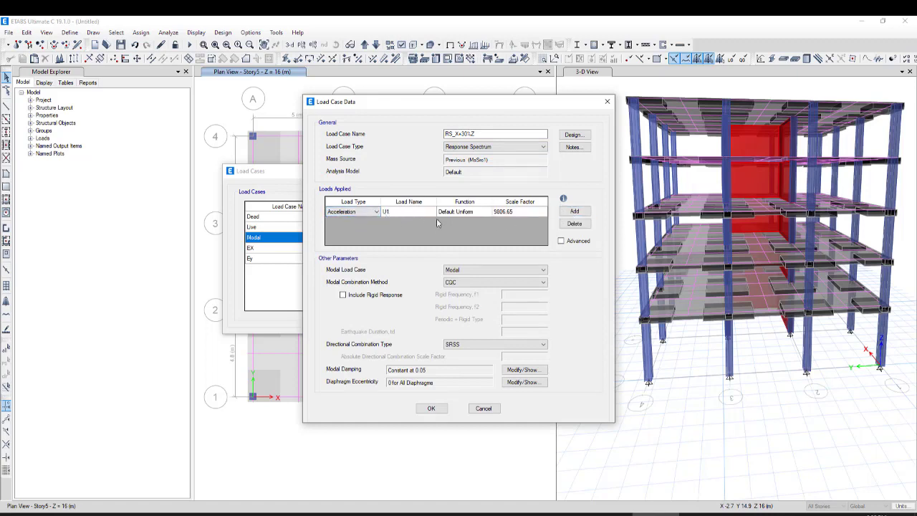
pyautogui.click(520, 212)
pyautogui.click(517, 212)
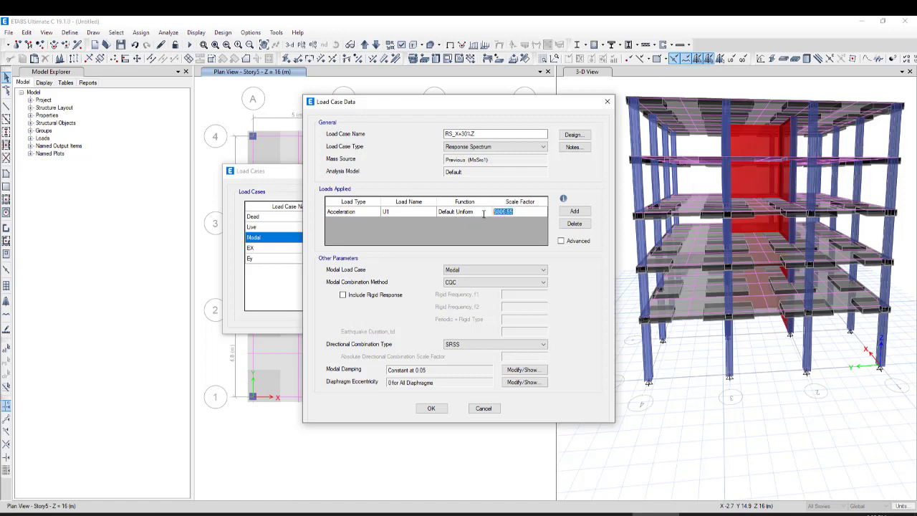
pyautogui.moveTo(514, 213); pyautogui.dragTo(496, 213)
pyautogui.click(515, 212)
# Switch to the browser, check the response-spectrum scale factor formula in the CSI Knowledge Base article, and return to ETABS
pyautogui.click(616, 511)
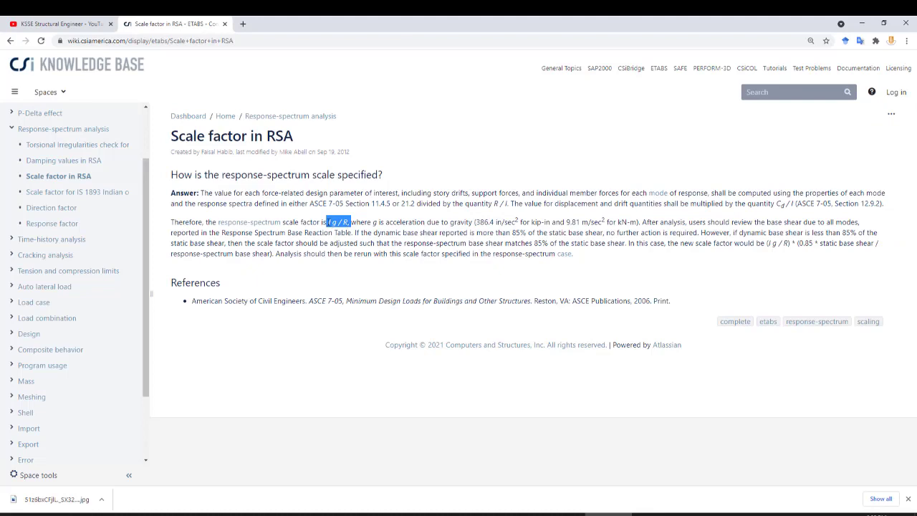
pyautogui.click(332, 223)
pyautogui.moveTo(332, 223); pyautogui.dragTo(342, 223)
pyautogui.click(655, 514)
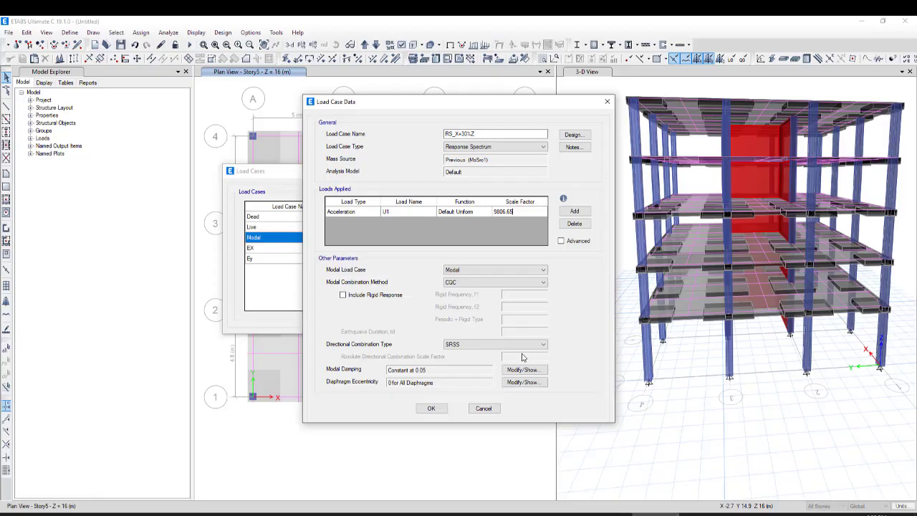
# Set the scale factor of the U1 acceleration load to 1400.95
pyautogui.click(523, 212)
pyautogui.write('*1/7')
pyautogui.press('Return')
pyautogui.click(517, 212)
pyautogui.moveTo(522, 213); pyautogui.dragTo(496, 215)
pyautogui.click(520, 213)
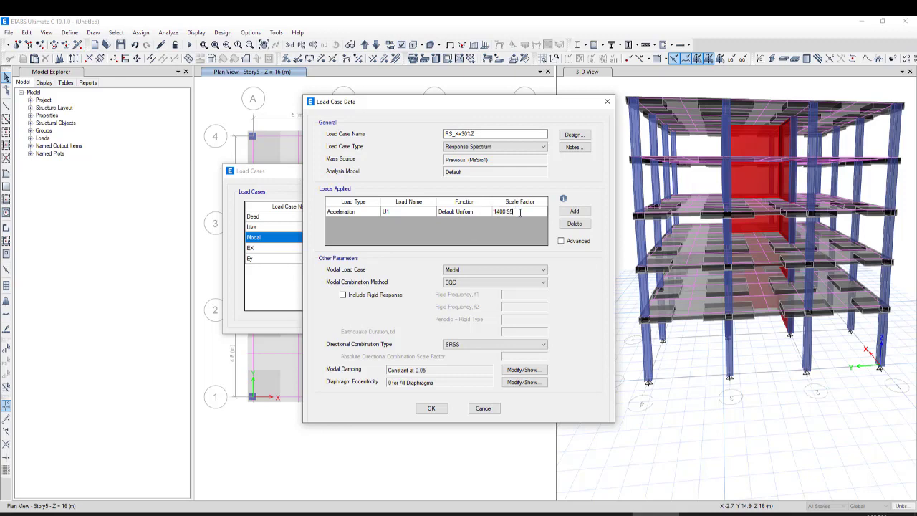
# Add a second acceleration load to the RS_X+30%Z case and set its load name to U3
pyautogui.click(573, 212)
pyautogui.click(399, 224)
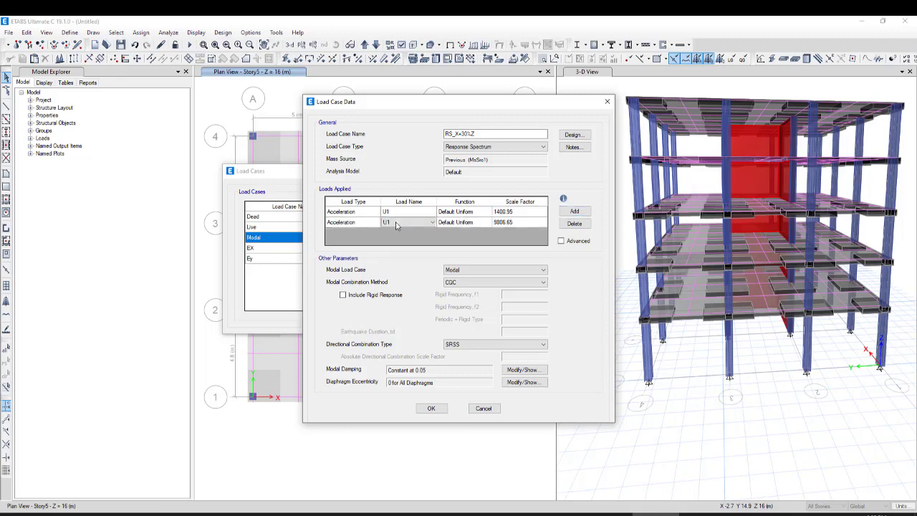
pyautogui.click(420, 224)
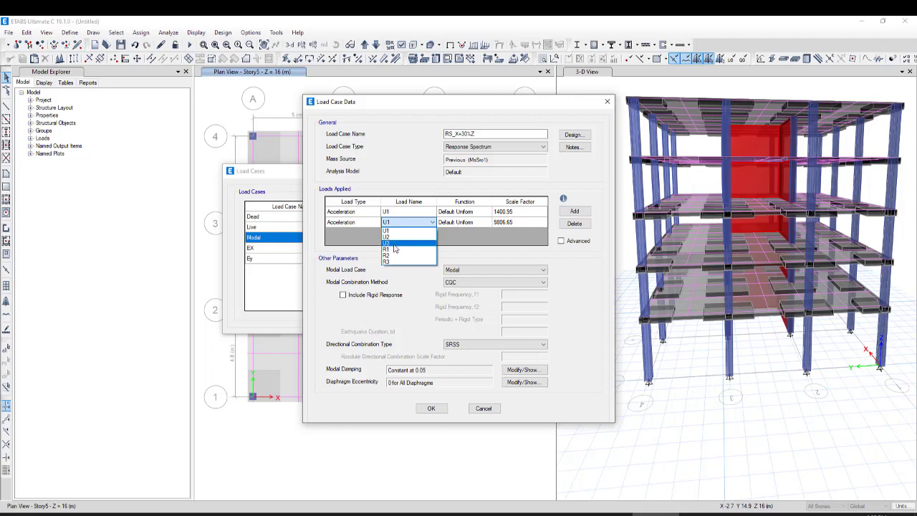
pyautogui.click(398, 243)
# Set the scale factor of the U3 acceleration load to one third of the U1 value, 1400.95/3
pyautogui.click(520, 223)
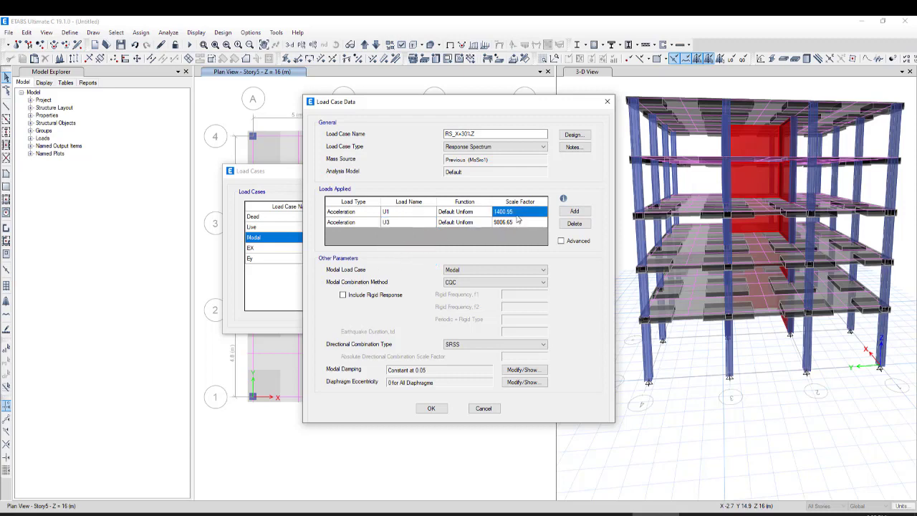
pyautogui.click(494, 212)
pyautogui.hotkey('ctrl', 'c')
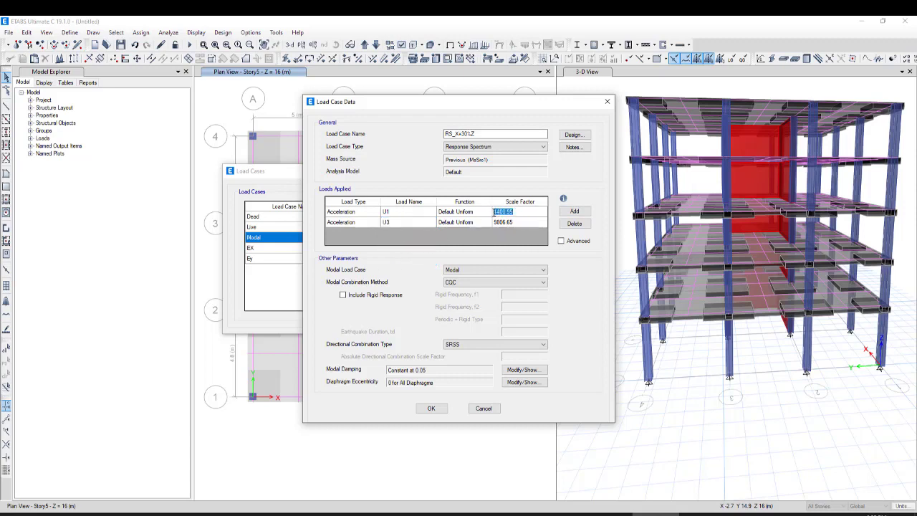
pyautogui.click(503, 222)
pyautogui.hotkey('ctrl', 'v')
pyautogui.write('/3')
pyautogui.press('Up')
pyautogui.hotkey('ctrl', 'c')
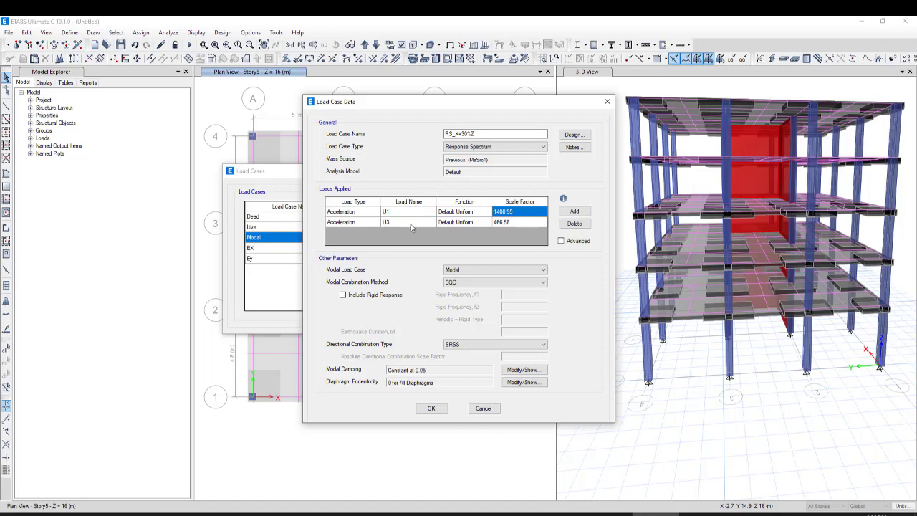
# Keep Modal as the modal load case and CQC as the combination method, and accept the RS_X+30%Z case
pyautogui.click(474, 271)
pyautogui.click(476, 281)
pyautogui.click(432, 408)
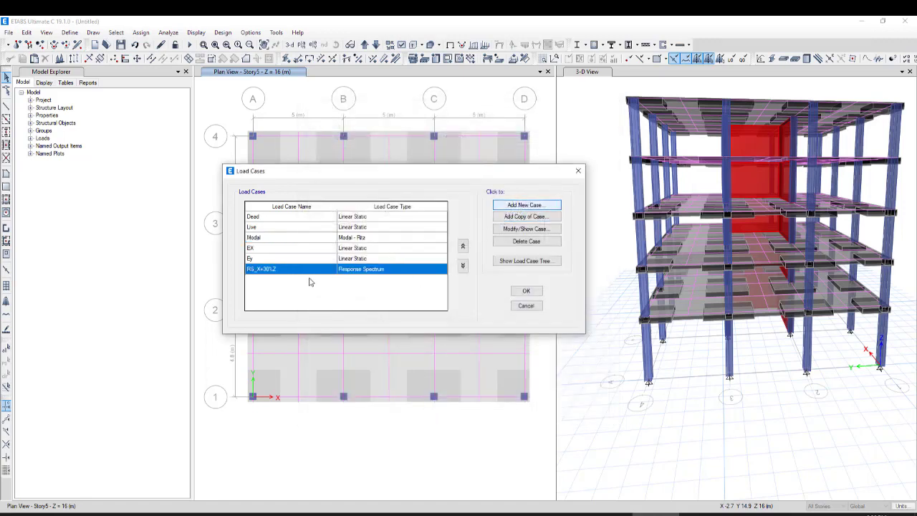
# Add another new load case and name it RS-X
pyautogui.press('Return')
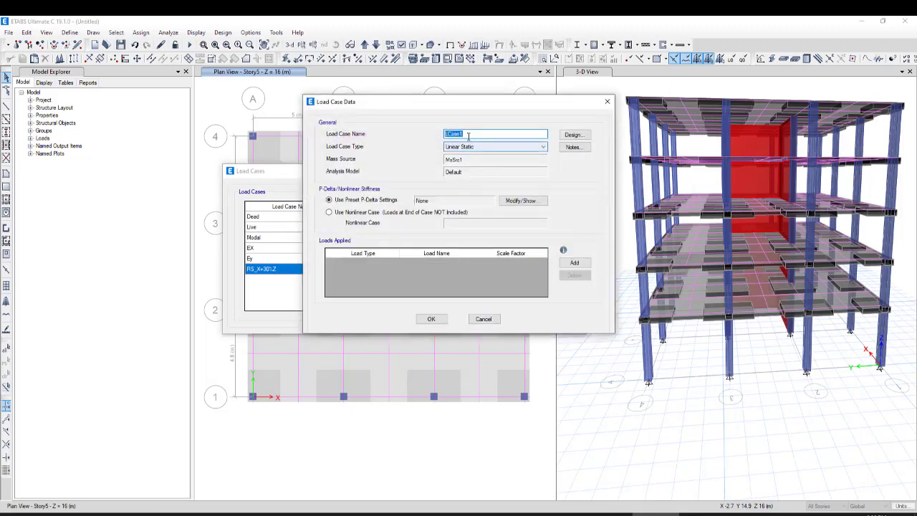
pyautogui.write('R')
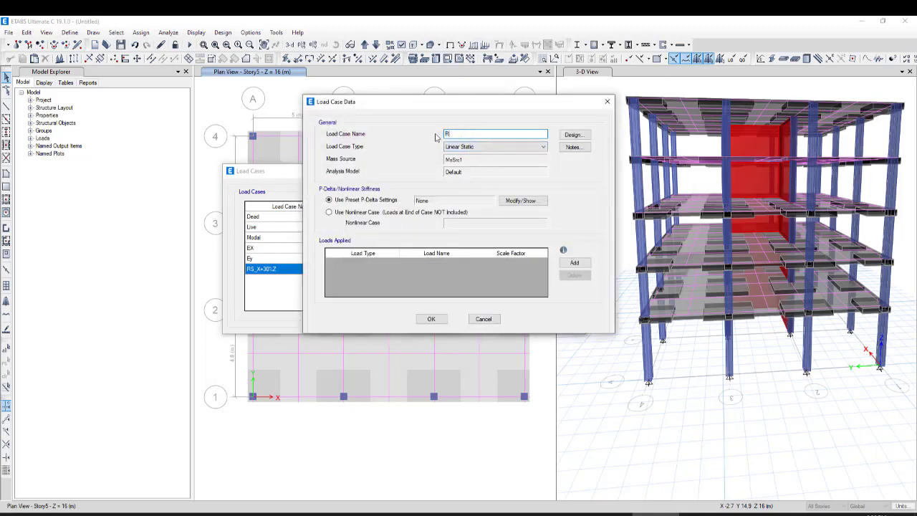
pyautogui.write('S')
pyautogui.write('_')
pyautogui.write('X')
# Add an applied load to the RS-X case and set its load type to Acceleration in the UX direction
pyautogui.click(573, 263)
pyautogui.click(361, 262)
pyautogui.click(395, 263)
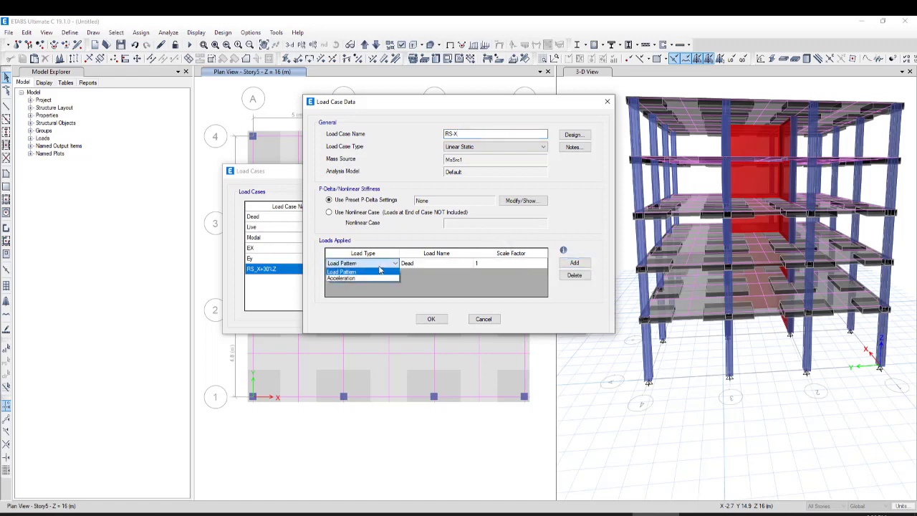
pyautogui.click(348, 279)
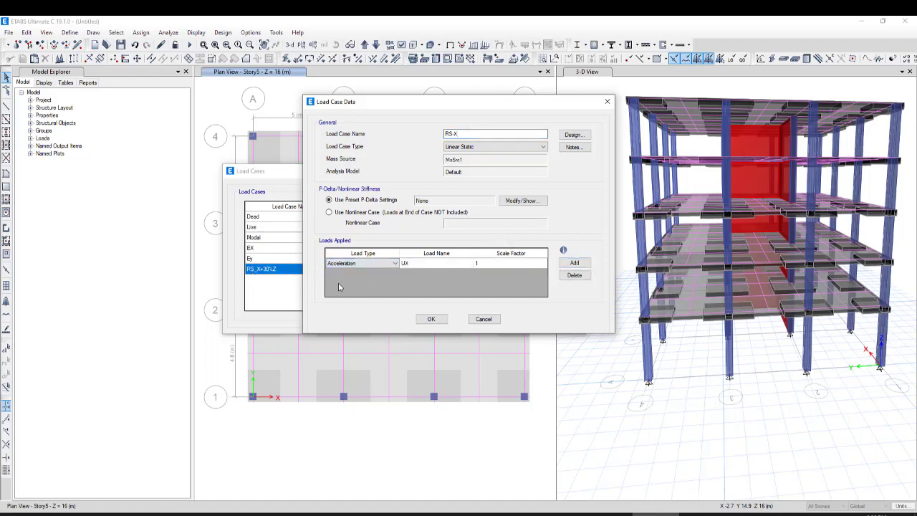
# Set the UX acceleration's scale factor to 1400.95, then accept the RS-X case and the load case list
pyautogui.click(495, 265)
pyautogui.click(488, 264)
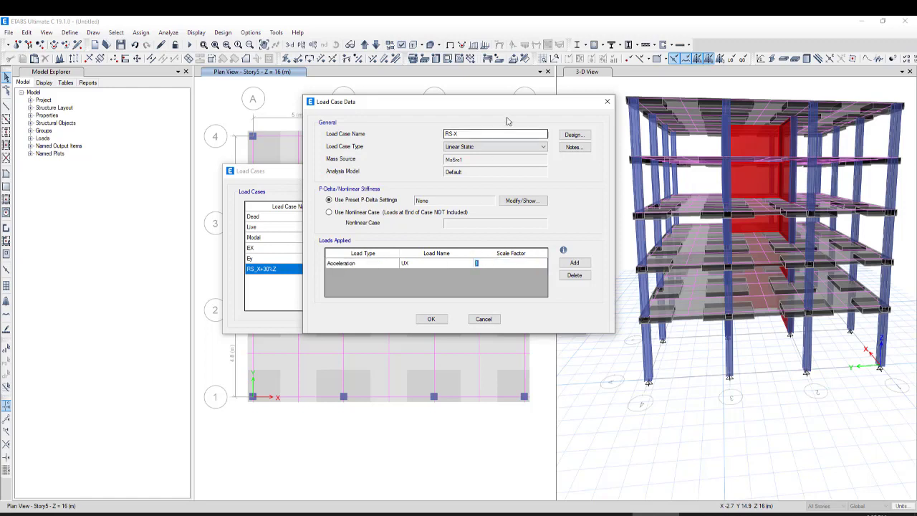
pyautogui.hotkey('ctrl', 'v')
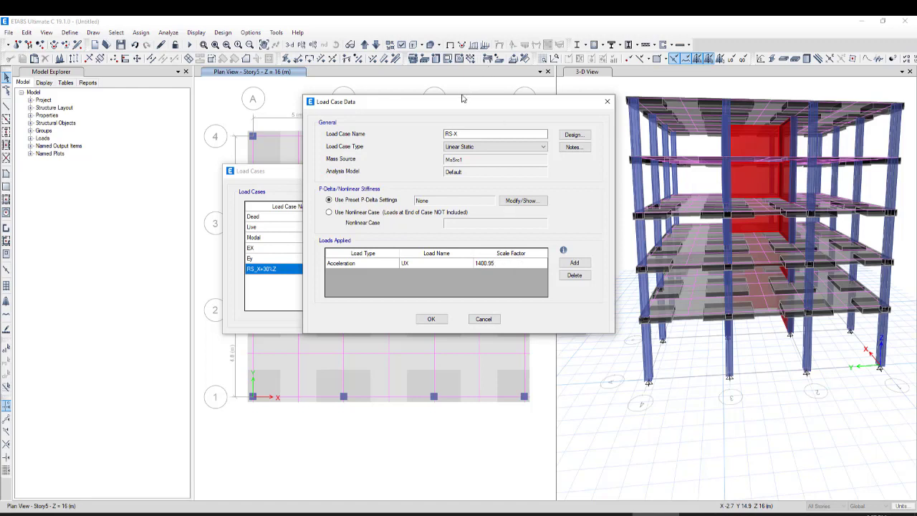
pyautogui.moveTo(463, 100); pyautogui.dragTo(562, 141)
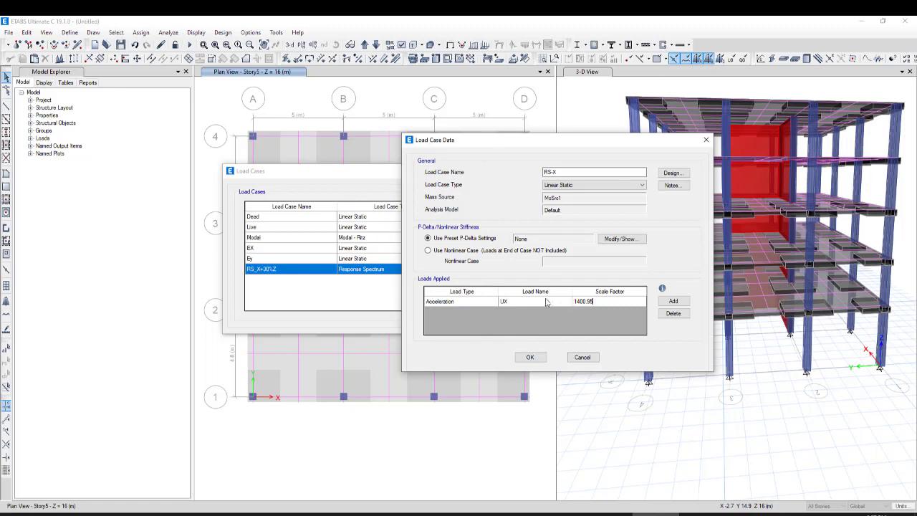
pyautogui.click(530, 357)
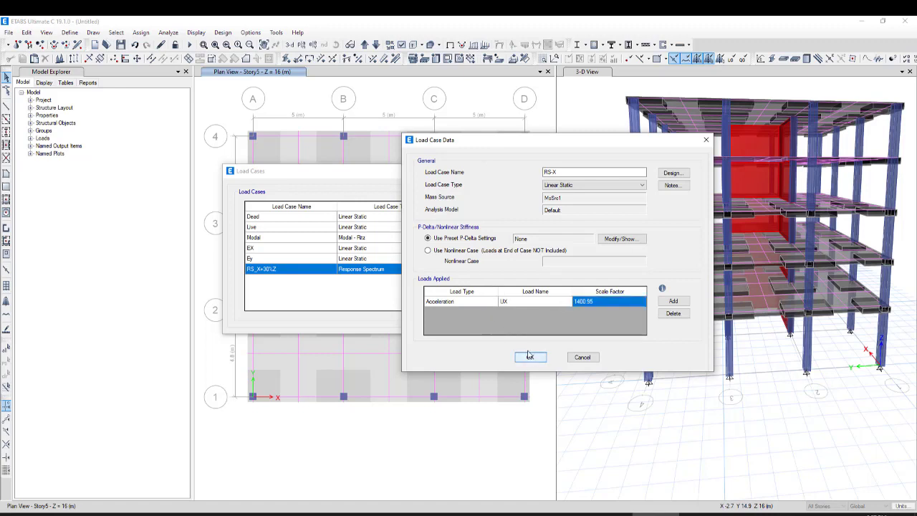
pyautogui.click(530, 357)
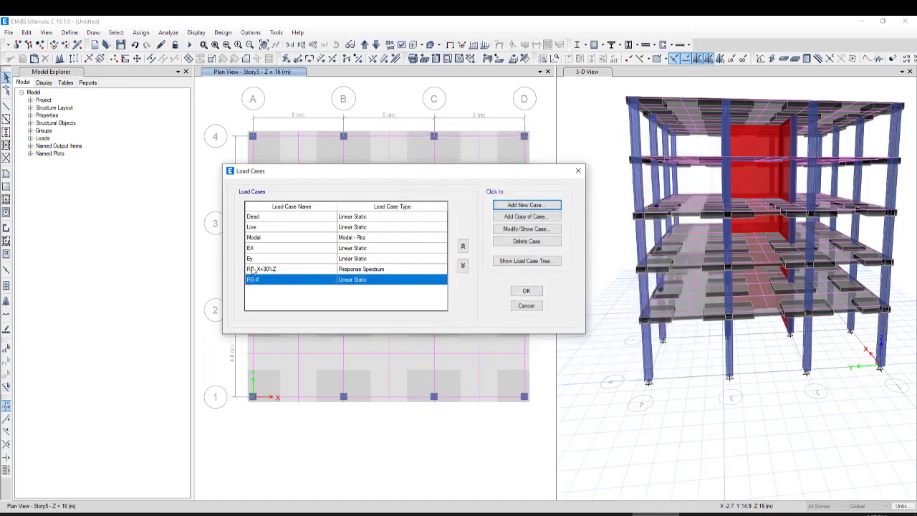
pyautogui.click(523, 292)
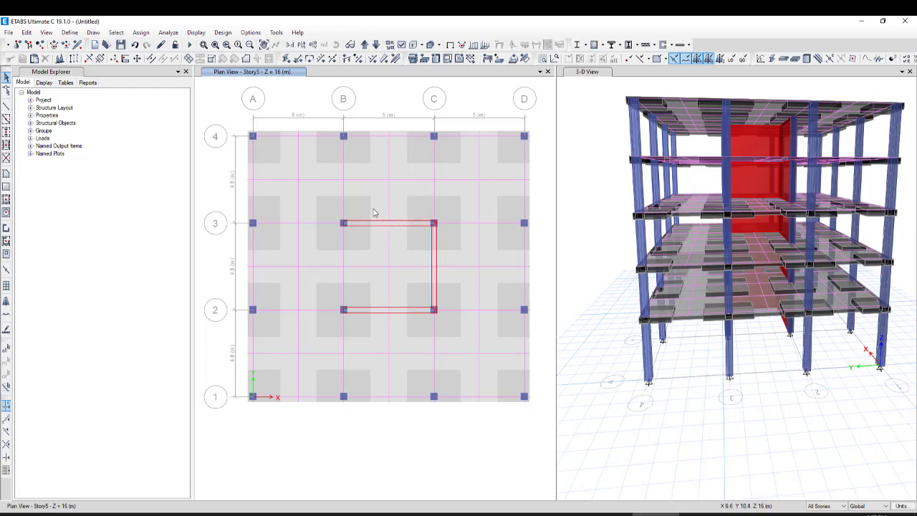
# Save the model in the steel-frame folder as RS-Vrtical-GroundMotion
pyautogui.click(120, 44)
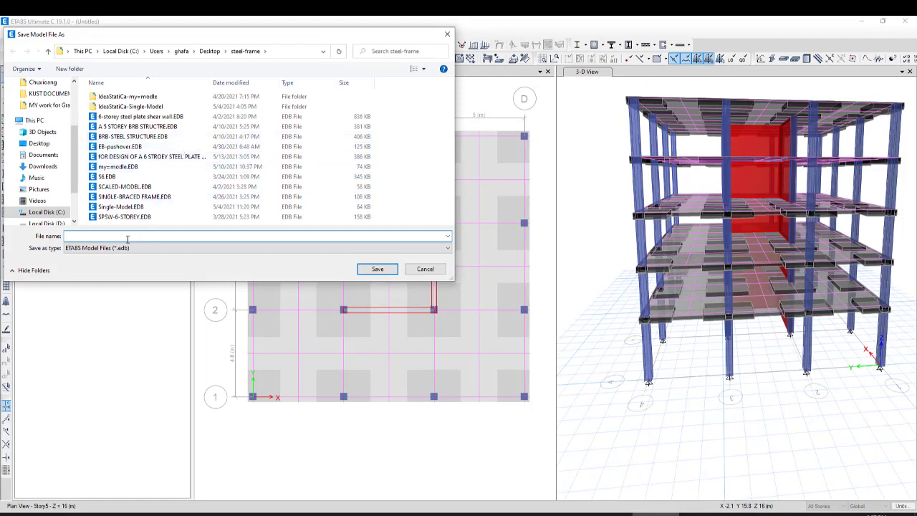
pyautogui.write('R')
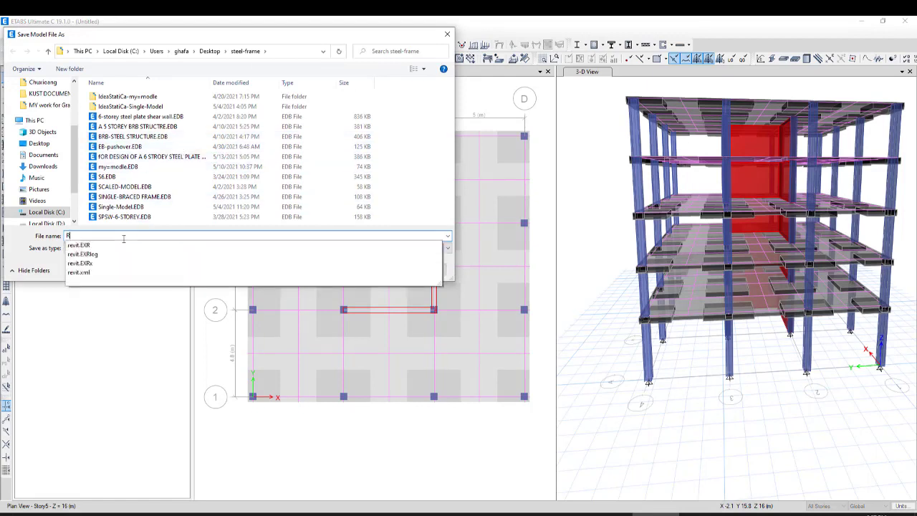
pyautogui.write('S-Vrtical-Groun')
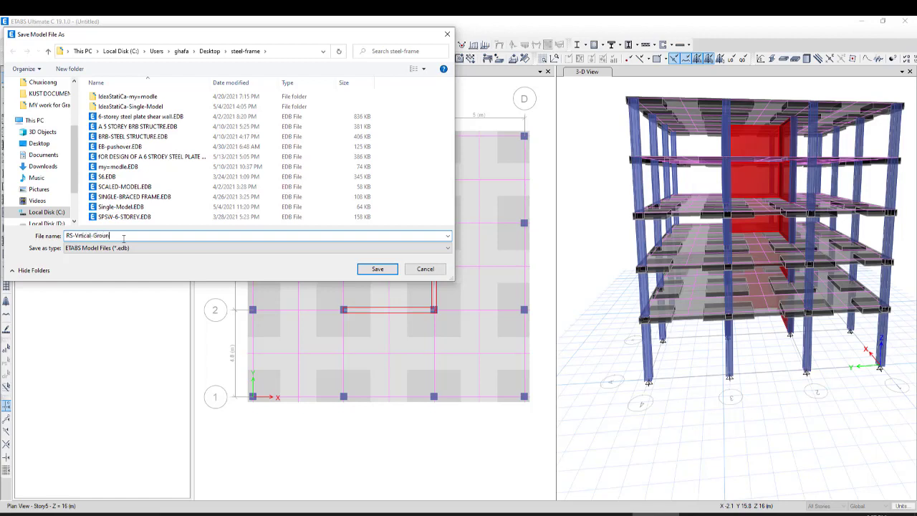
pyautogui.write('tion')
pyautogui.click(376, 268)
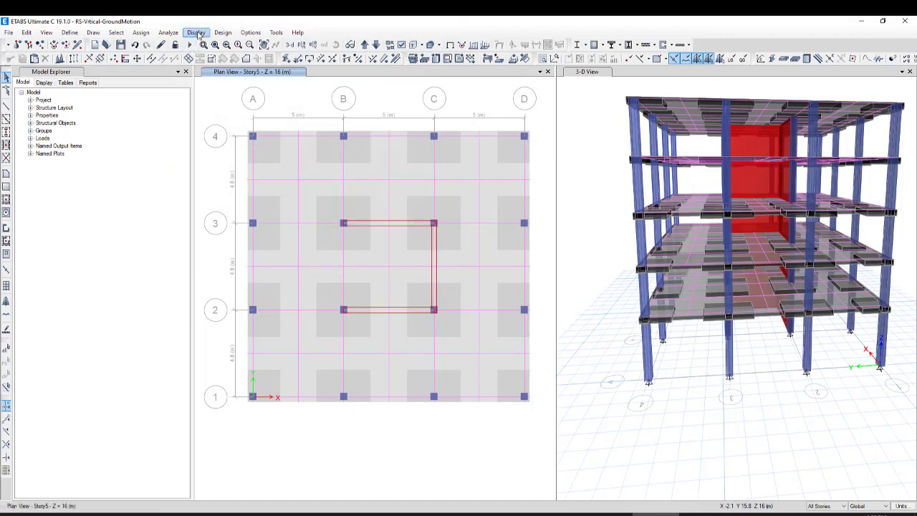
# Enable calculation of diaphragm centers of rigidity in the load cases run settings and run the analysis for all cases
pyautogui.click(169, 33)
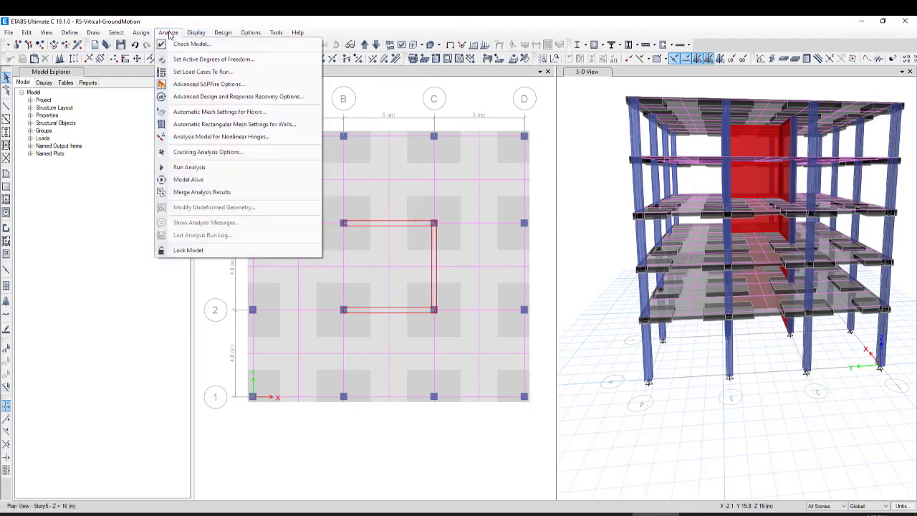
pyautogui.click(229, 72)
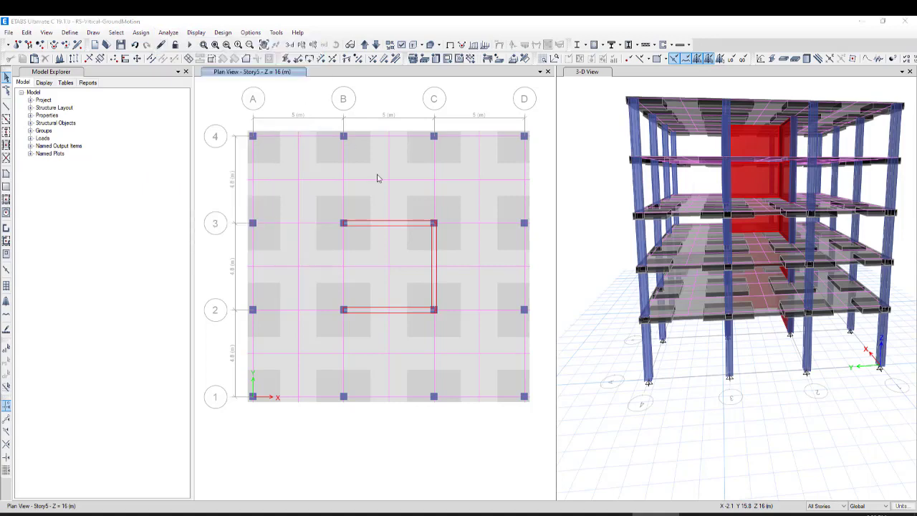
pyautogui.moveTo(548, 166); pyautogui.dragTo(472, 137)
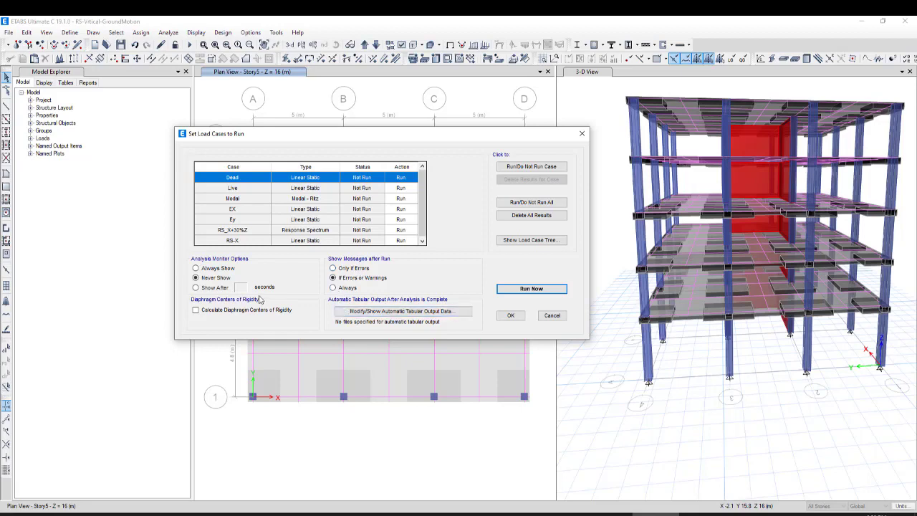
pyautogui.click(198, 312)
pyautogui.click(532, 288)
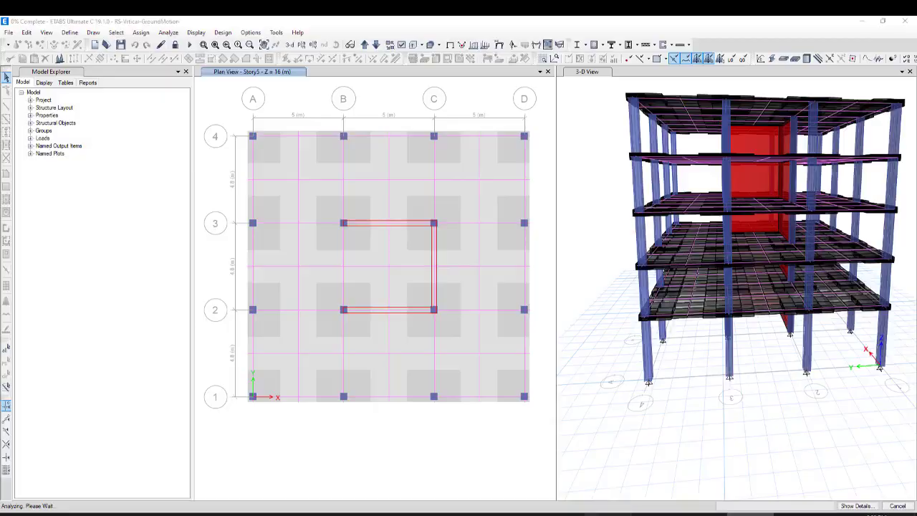
# Switch to the browser, check the 0.85 base shear factor in the CSI Knowledge Base scale factor article, and return to ETABS
pyautogui.click(605, 510)
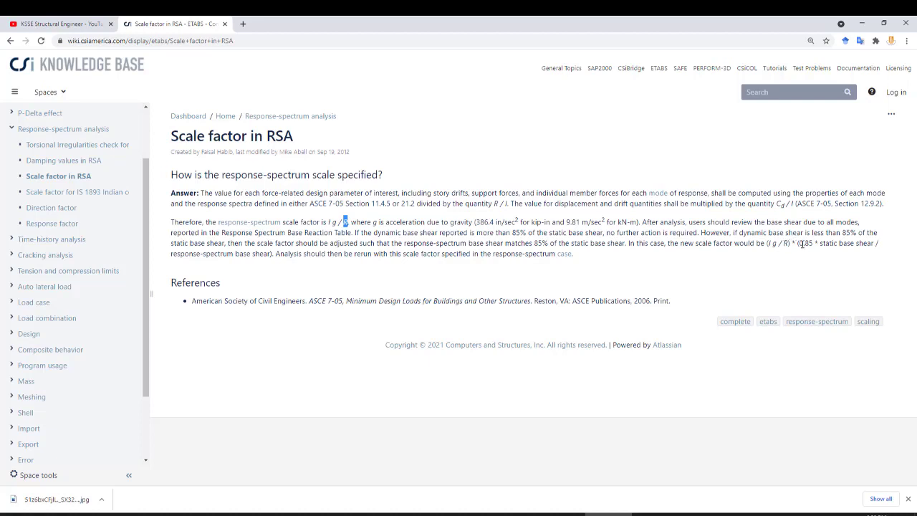
pyautogui.moveTo(801, 244); pyautogui.dragTo(814, 243)
pyautogui.click(643, 514)
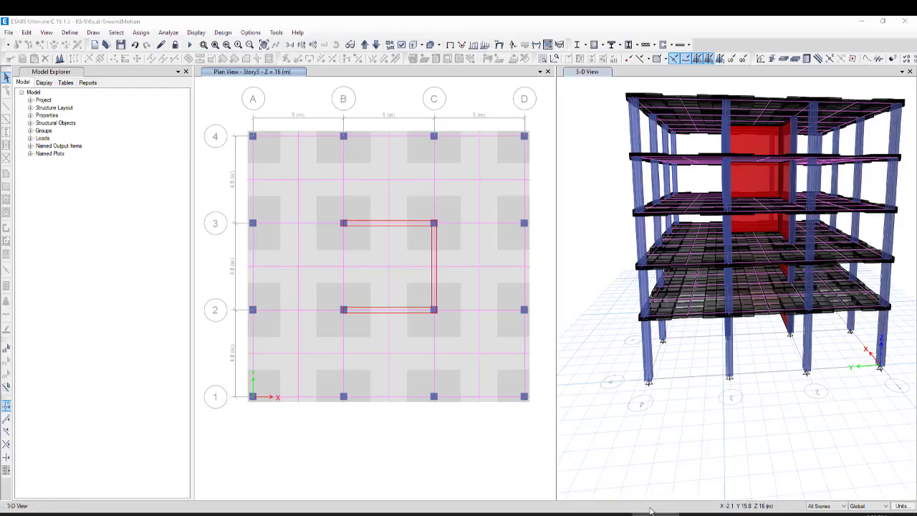
# Display the deformed shape for the RS_X+30%Z case in the 3-D view with UX displacement contours drawn on objects
pyautogui.click(707, 276)
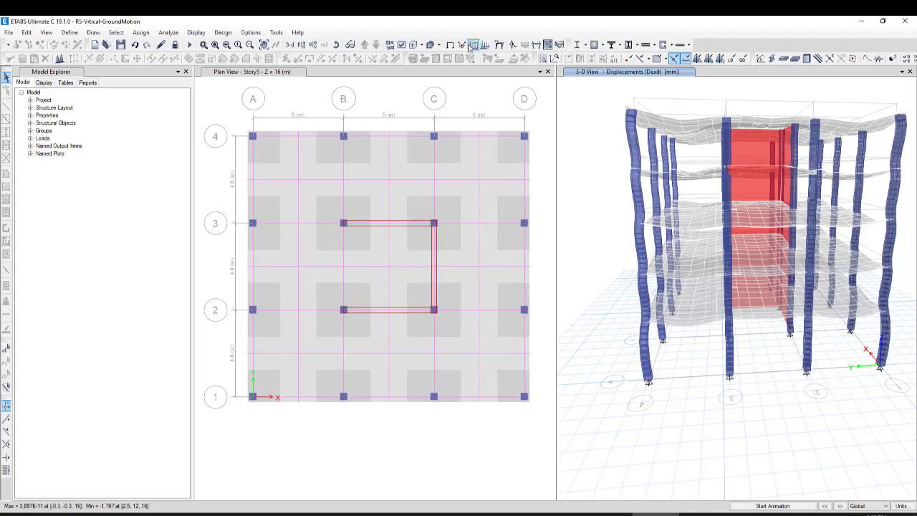
pyautogui.click(499, 45)
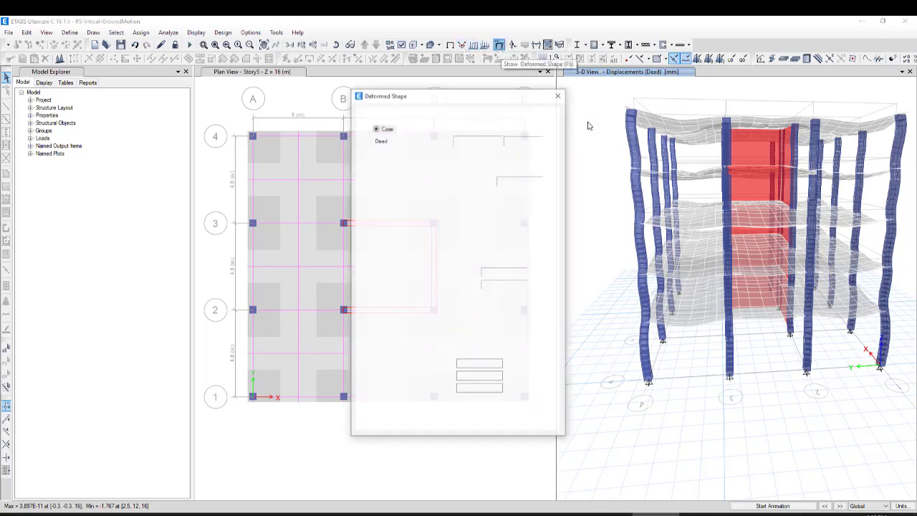
pyautogui.moveTo(478, 102); pyautogui.dragTo(429, 95)
pyautogui.click(372, 133)
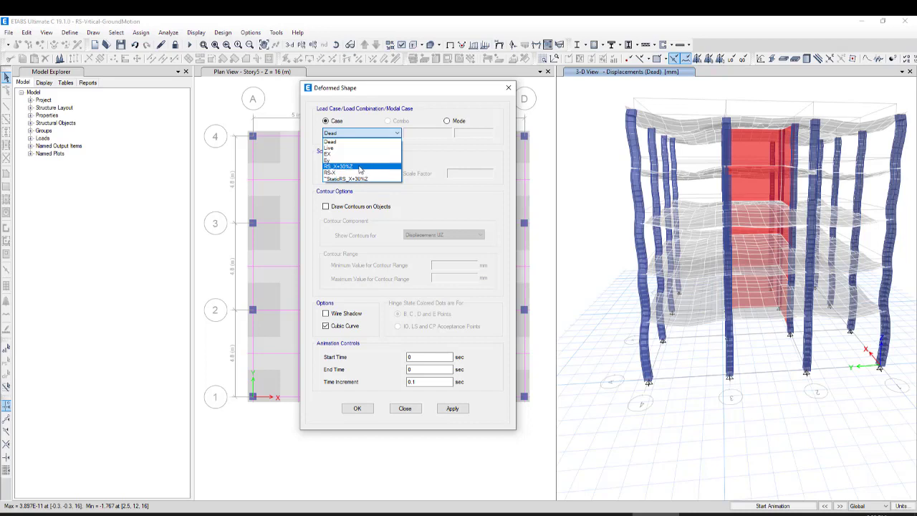
pyautogui.click(361, 170)
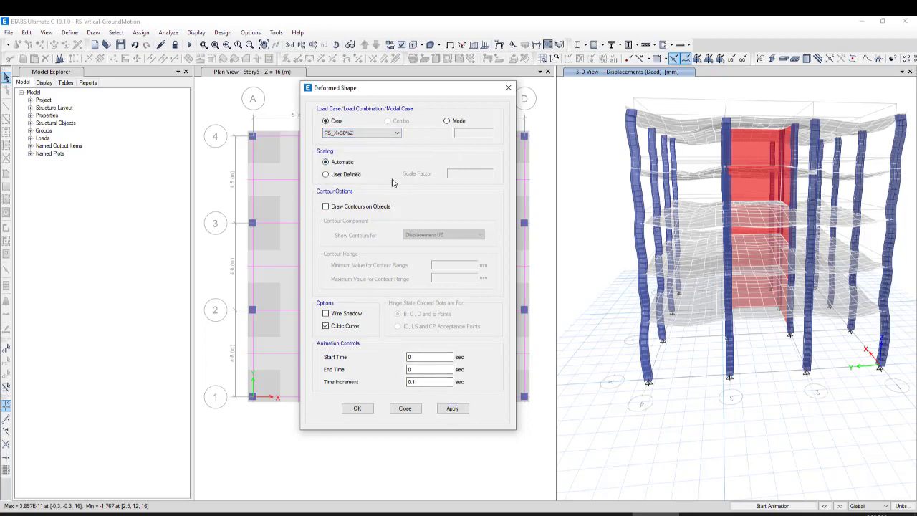
pyautogui.click(335, 207)
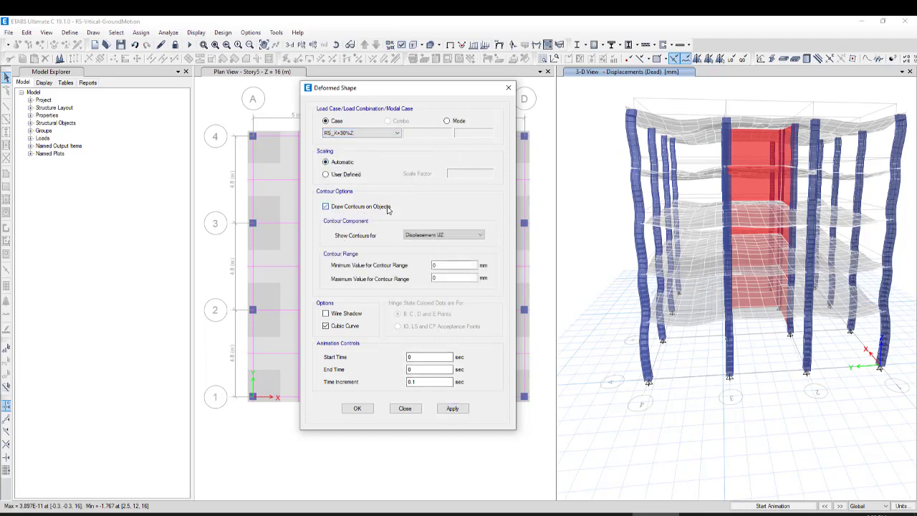
pyautogui.click(434, 236)
pyautogui.click(448, 246)
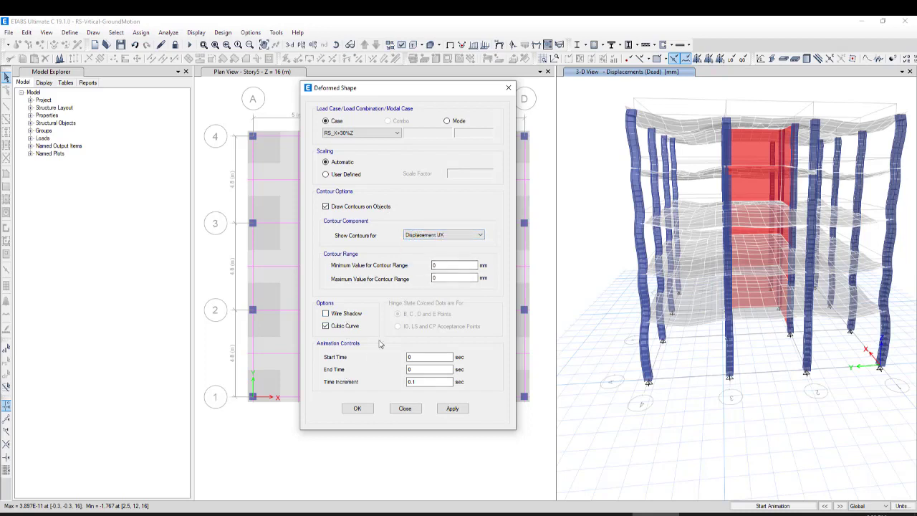
pyautogui.click(448, 410)
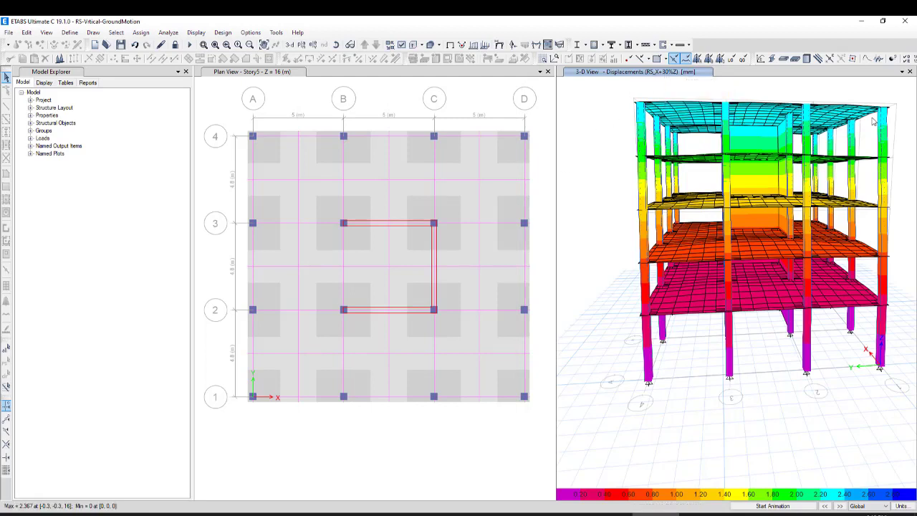
pyautogui.moveTo(889, 110)
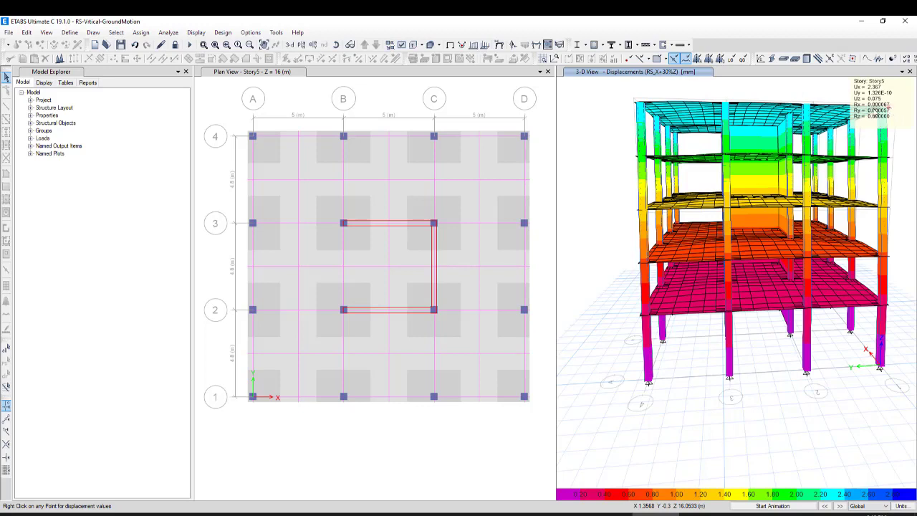
# Open the story response plot of maximum story displacement for the RS_X+30%Z case and read the Story5 point
pyautogui.click(193, 33)
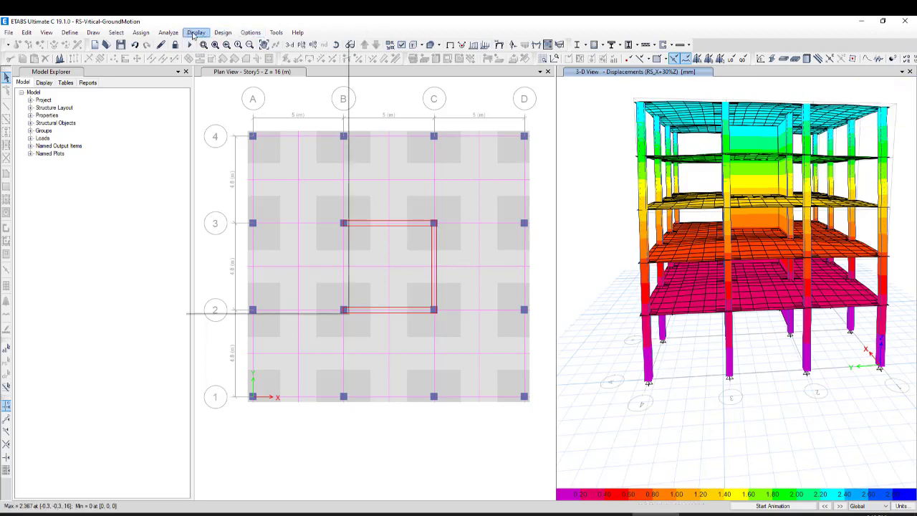
pyautogui.click(222, 157)
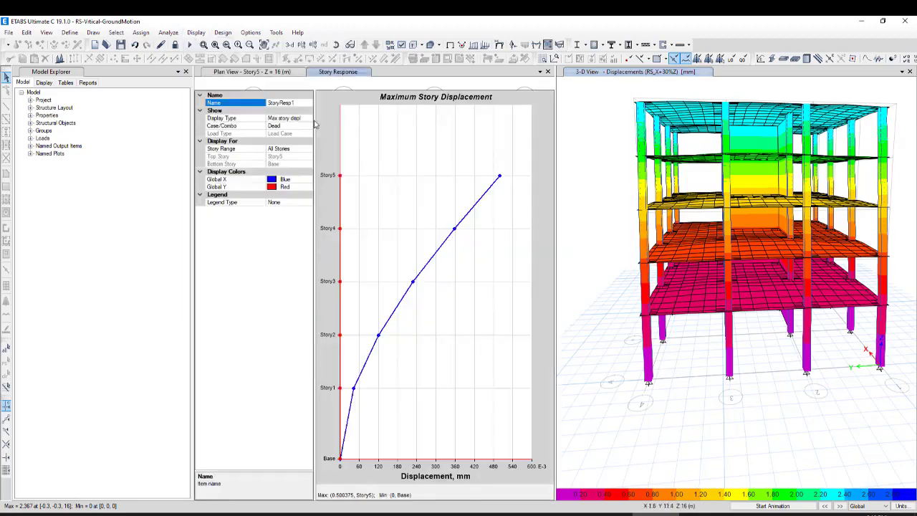
pyautogui.click(293, 126)
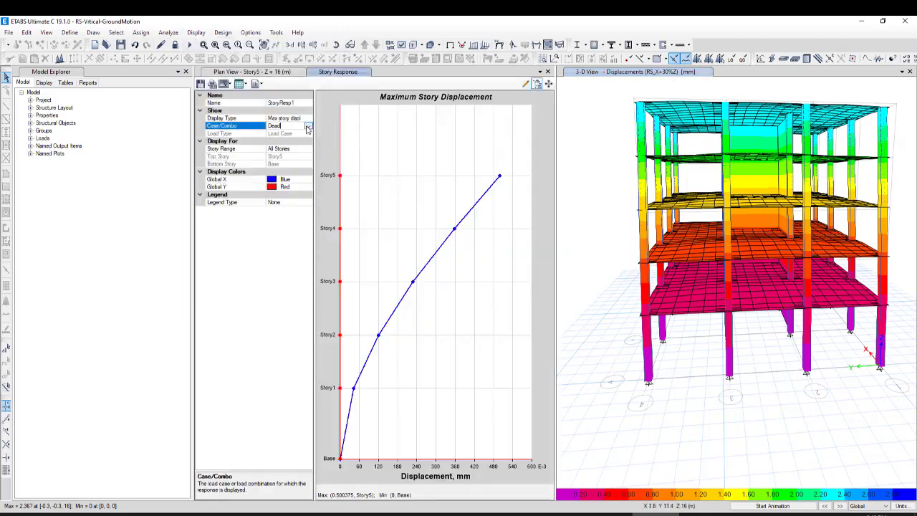
pyautogui.click(307, 126)
pyautogui.click(271, 185)
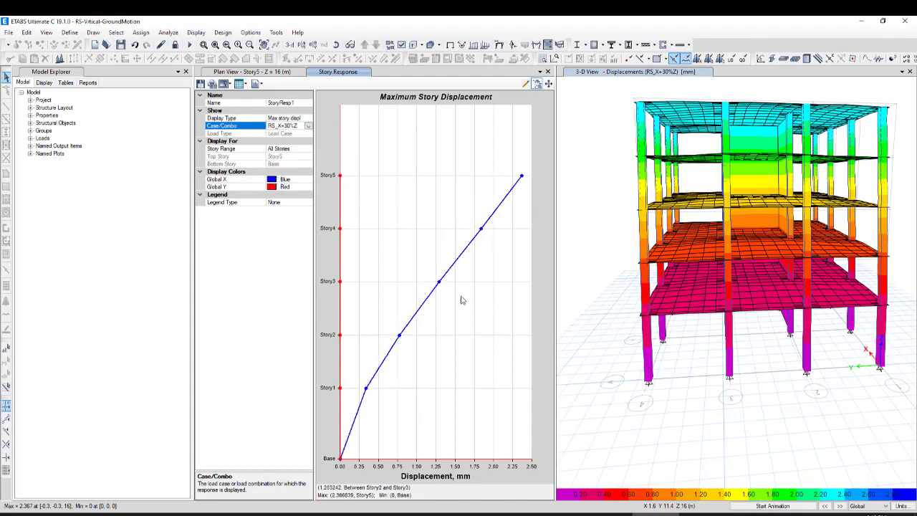
pyautogui.click(522, 179)
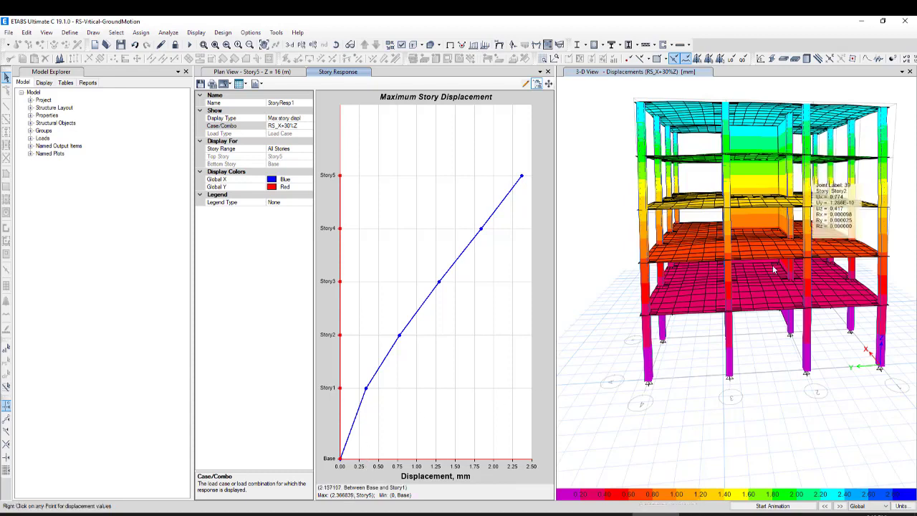
# Inspect the joint displacements and the deformed building from several sides in the 3-D view
pyautogui.moveTo(780, 159)
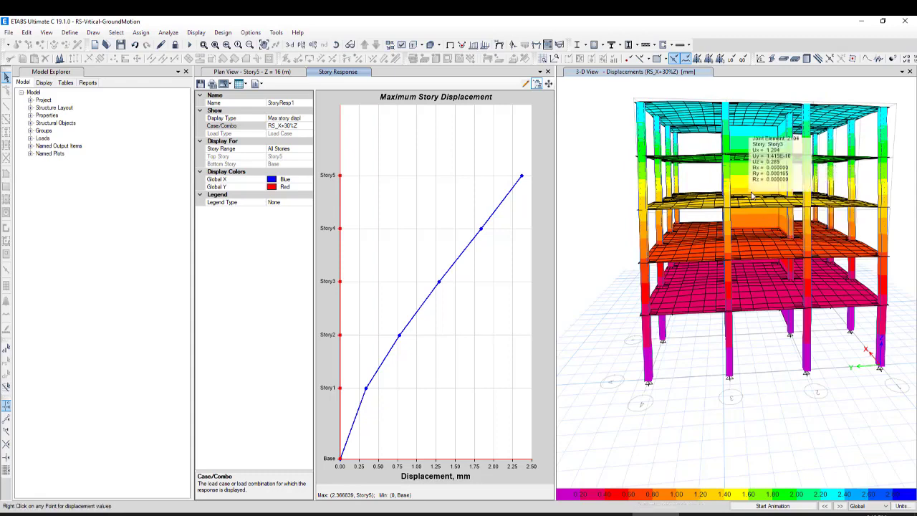
pyautogui.keyDown('shift'); pyautogui.moveTo(804, 248); pyautogui.dragTo(735, 271, button='middle'); pyautogui.keyUp('shift')
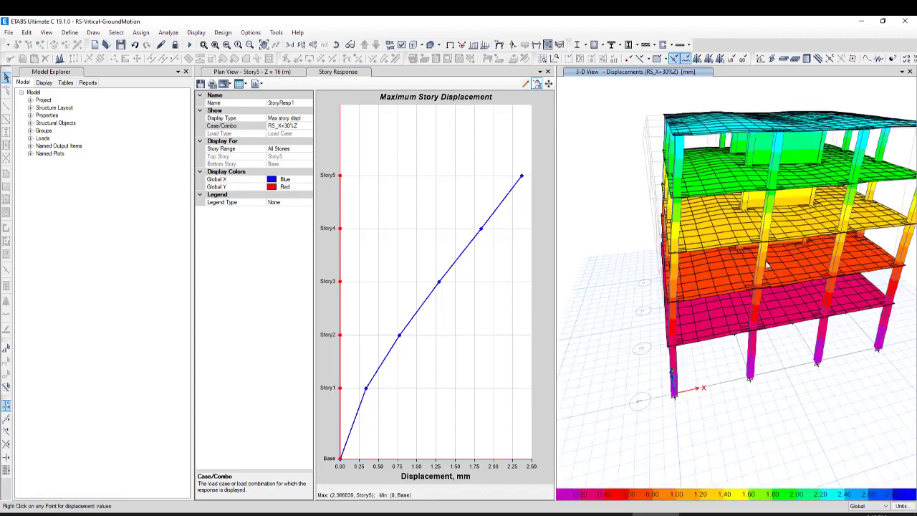
pyautogui.keyDown('shift'); pyautogui.moveTo(736, 226); pyautogui.dragTo(681, 243, button='middle'); pyautogui.keyUp('shift')
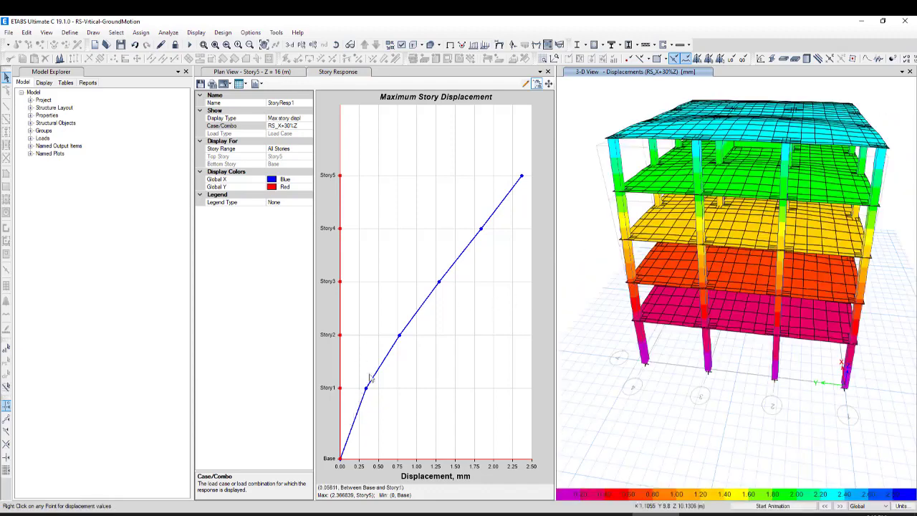
# Compare the maximum story displacement plots of the RS-X and RS_X+30%Z cases, ending on RS_X+30%Z
pyautogui.click(306, 127)
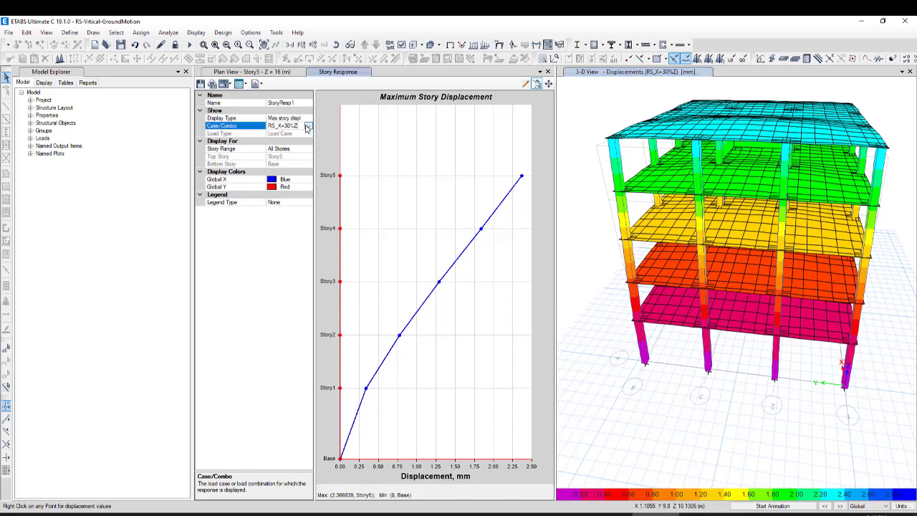
pyautogui.click(308, 127)
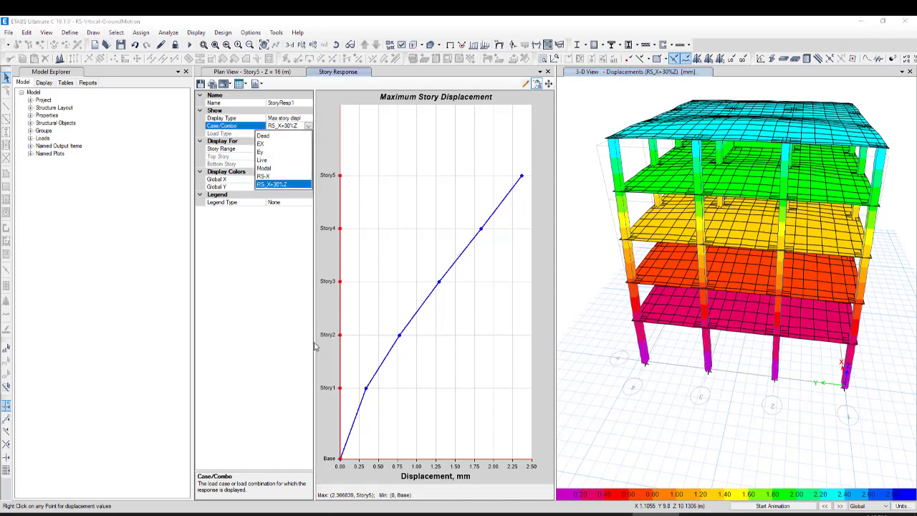
pyautogui.click(274, 183)
pyautogui.press('Up')
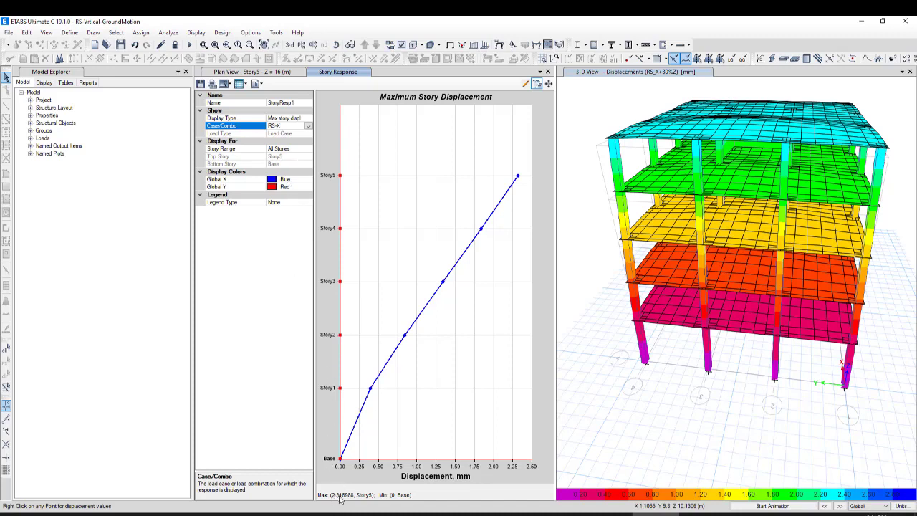
pyautogui.click(307, 126)
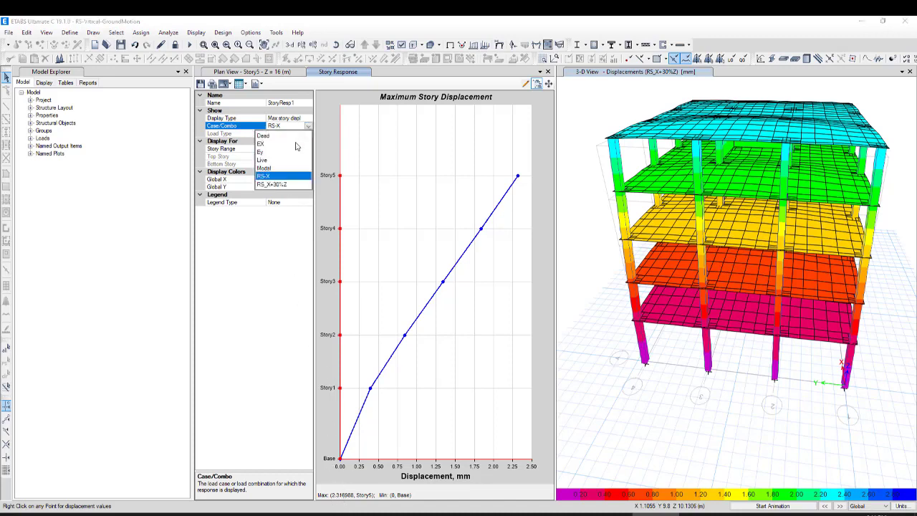
pyautogui.click(273, 184)
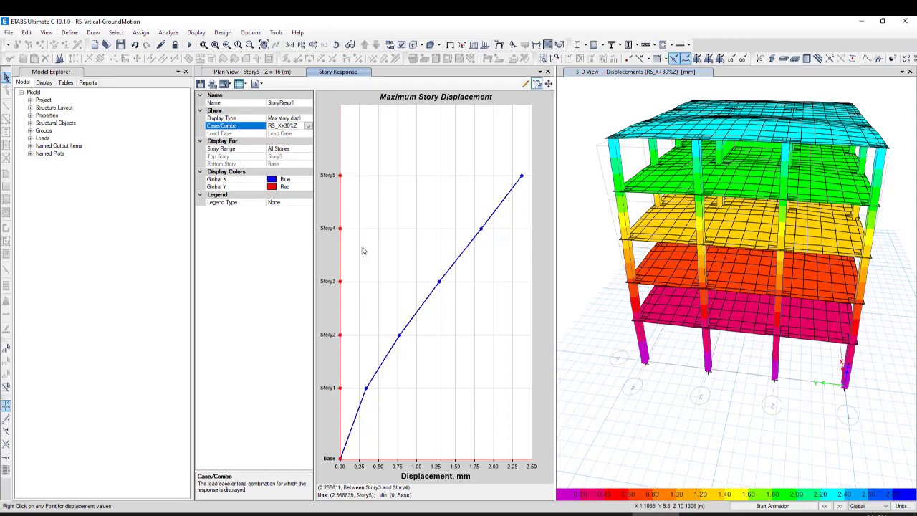
# Plot the maximum story displacements for the EX case and switch the plot's display type to story shears
pyautogui.click(308, 126)
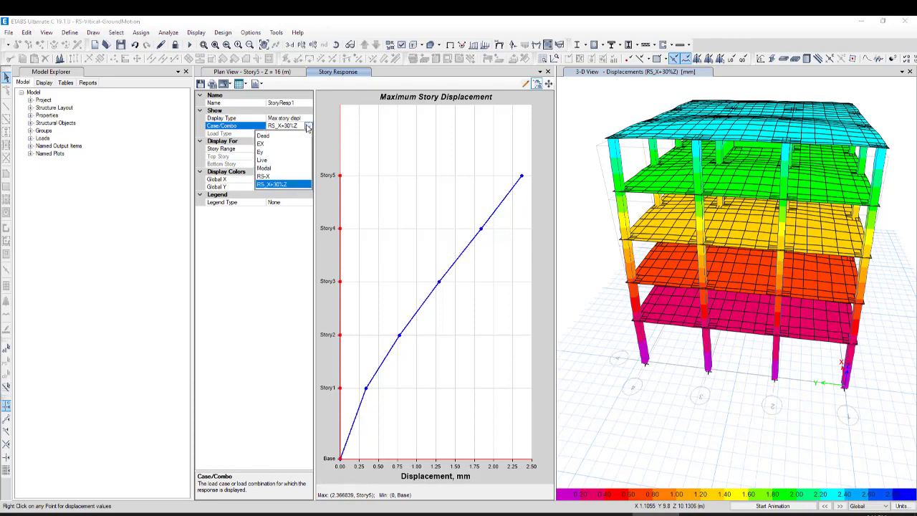
pyautogui.click(263, 144)
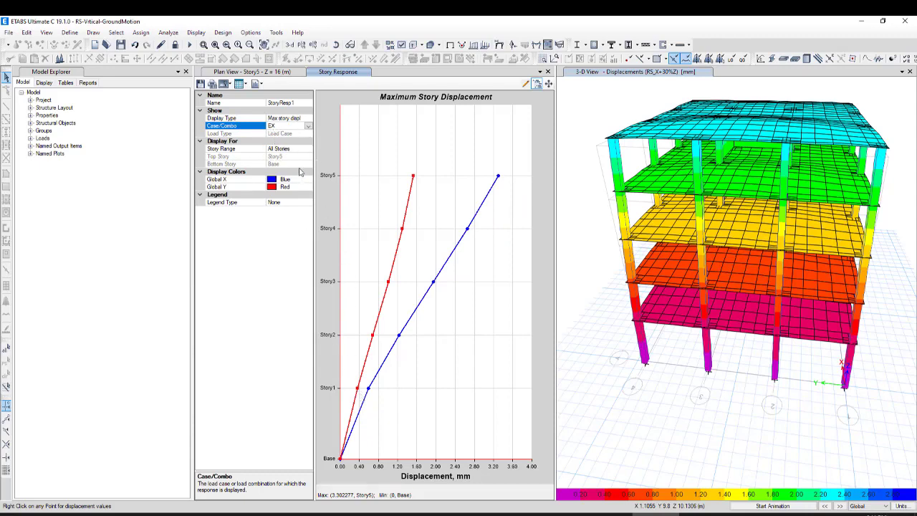
pyautogui.click(307, 119)
pyautogui.click(308, 119)
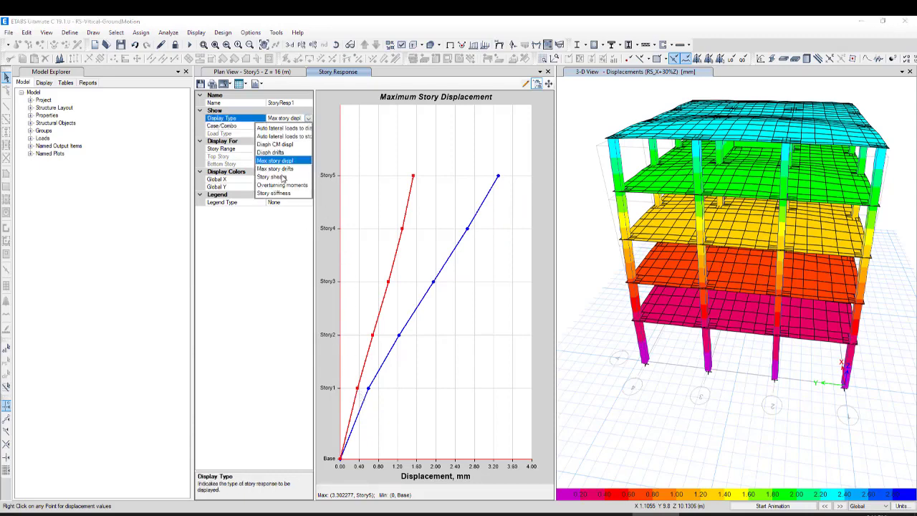
pyautogui.click(277, 178)
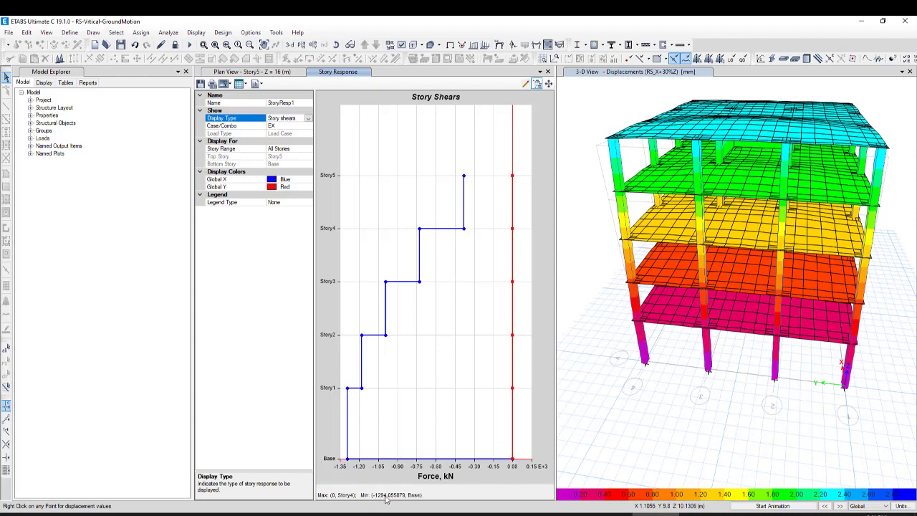
# Change the story shears plot from the EX case to the RS-X case and read its base shear
pyautogui.click(308, 126)
pyautogui.click(308, 126)
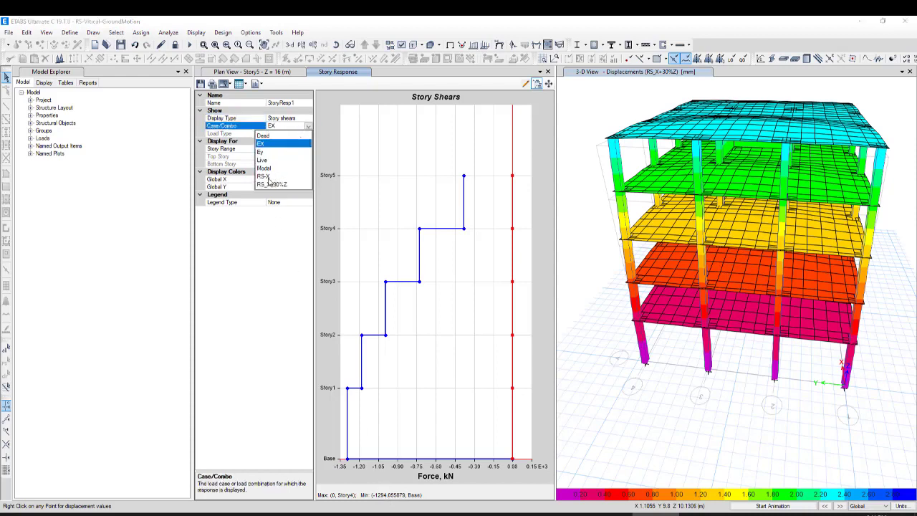
pyautogui.click(261, 144)
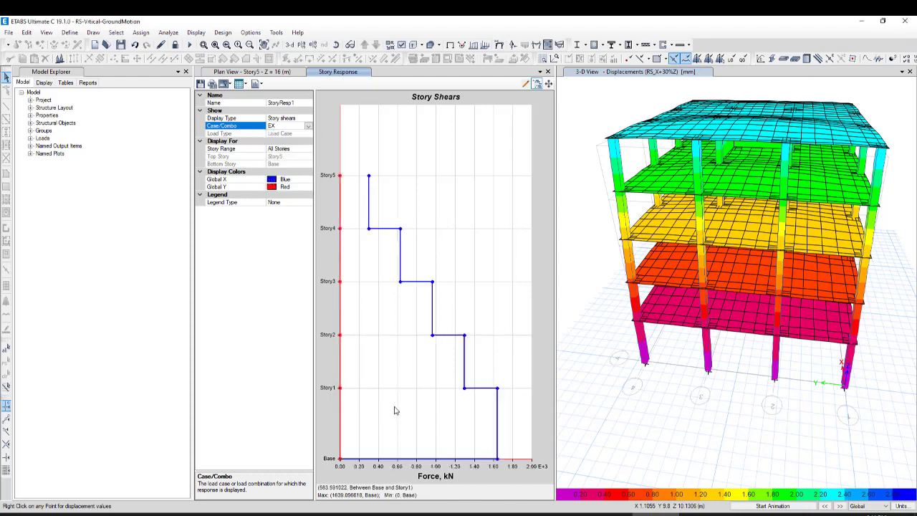
pyautogui.press('r')
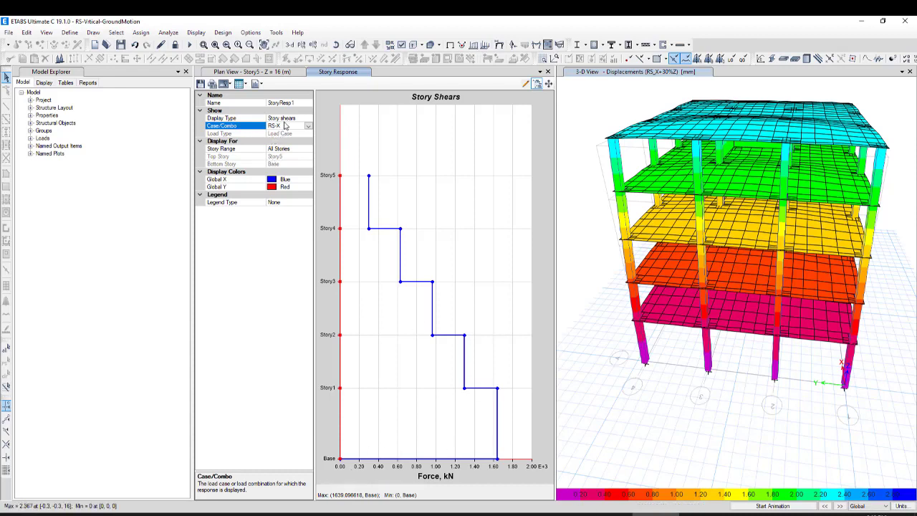
pyautogui.click(307, 125)
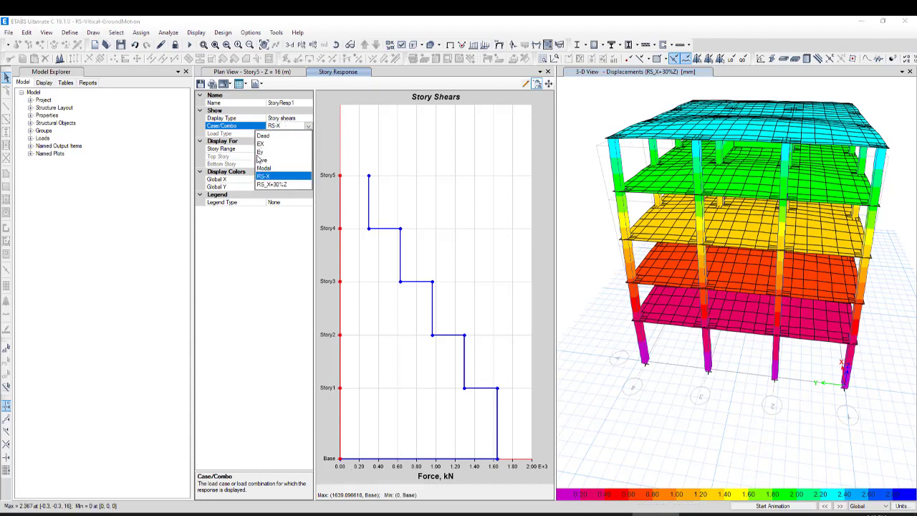
pyautogui.click(308, 126)
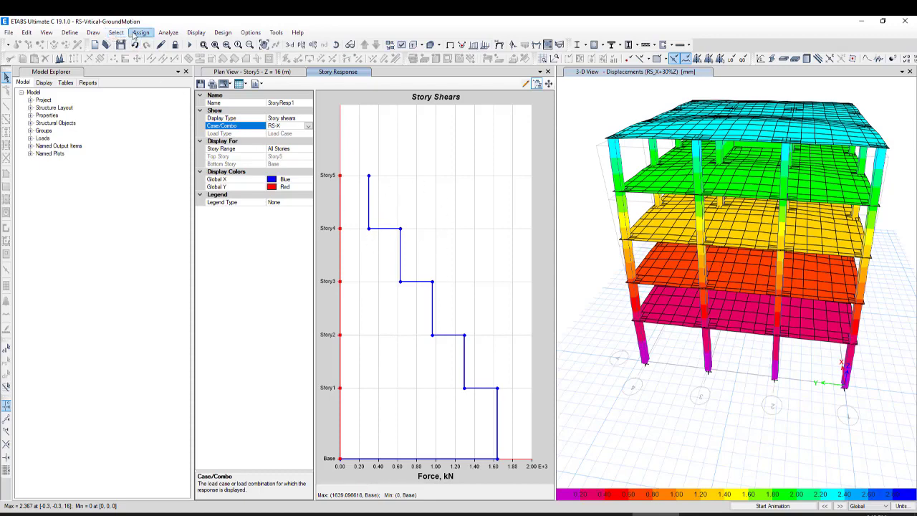
pyautogui.click(71, 33)
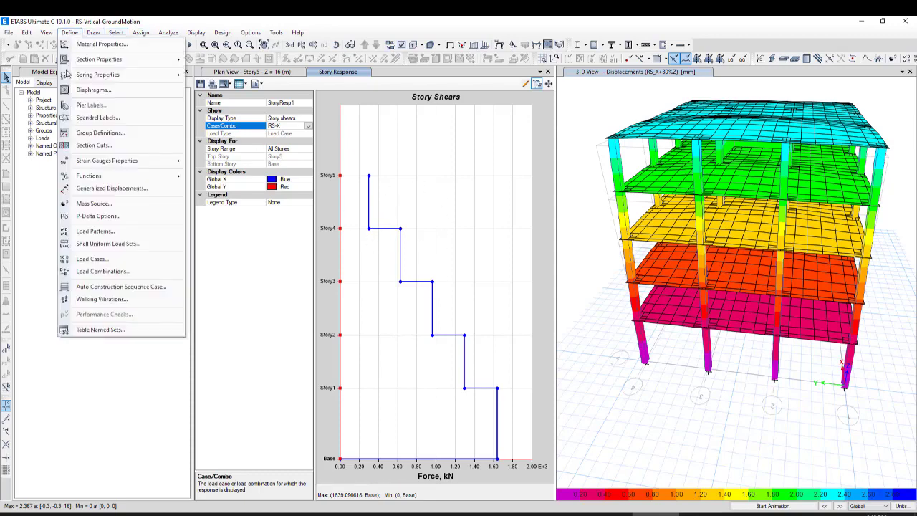
pyautogui.click(114, 273)
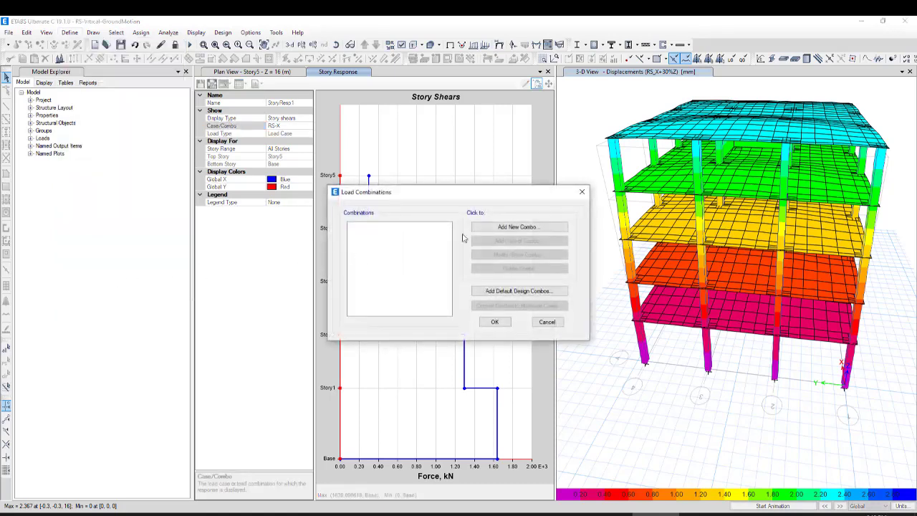
pyautogui.click(514, 226)
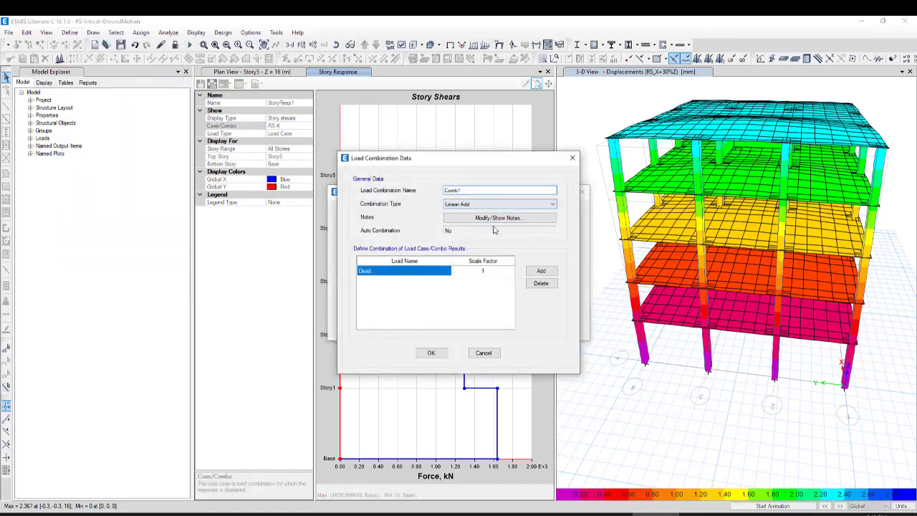
pyautogui.click(433, 271)
pyautogui.click(435, 271)
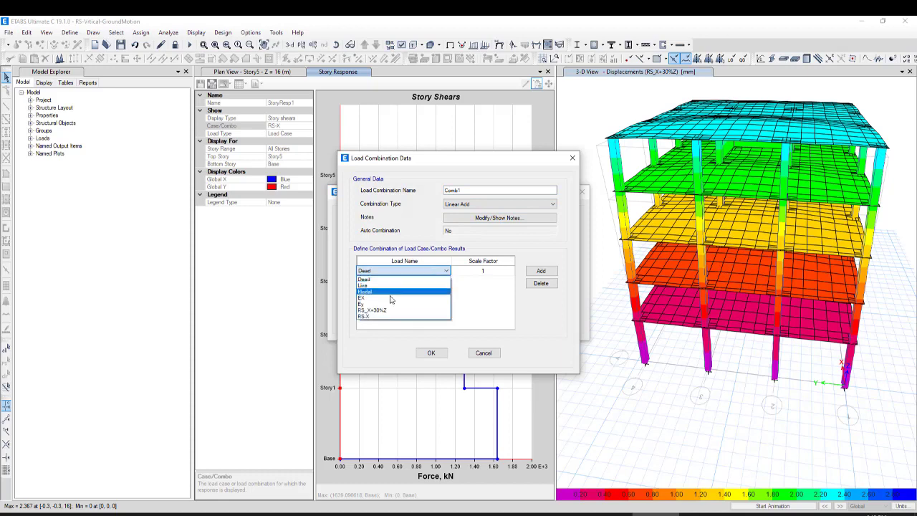
pyautogui.click(402, 311)
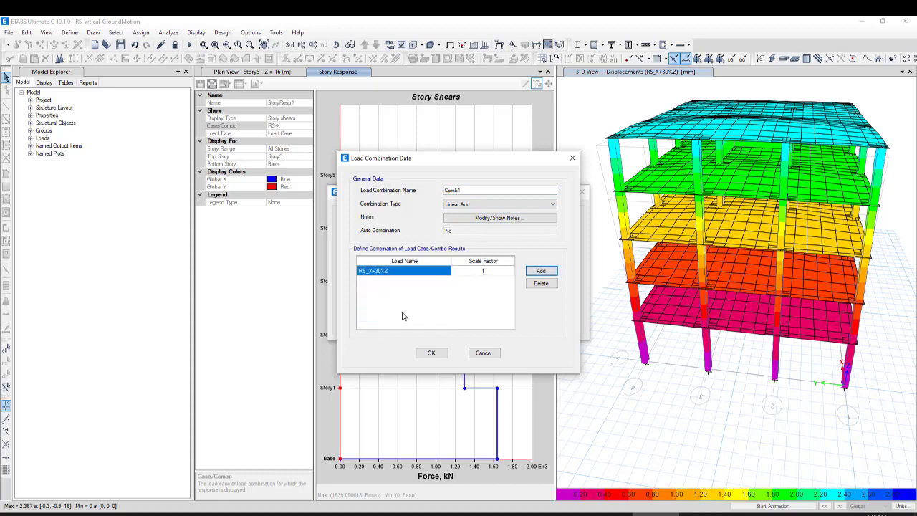
pyautogui.click(402, 276)
pyautogui.click(466, 293)
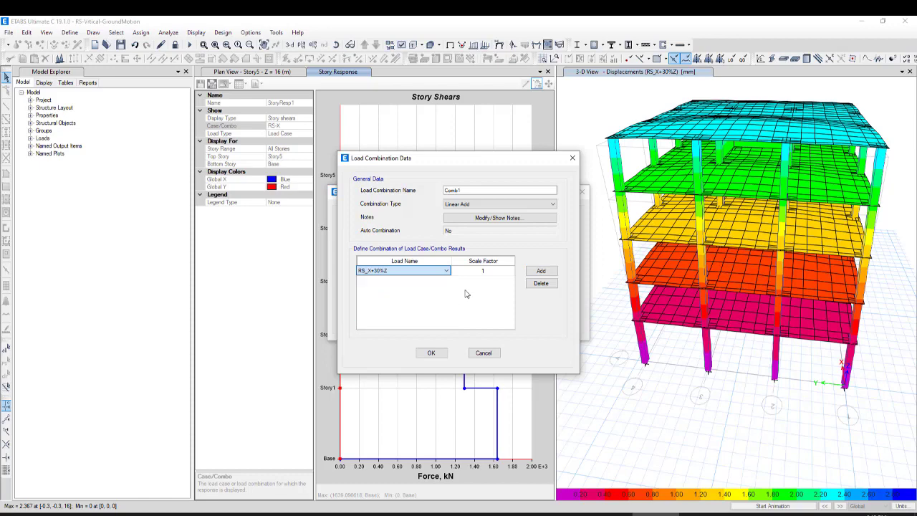
pyautogui.click(484, 353)
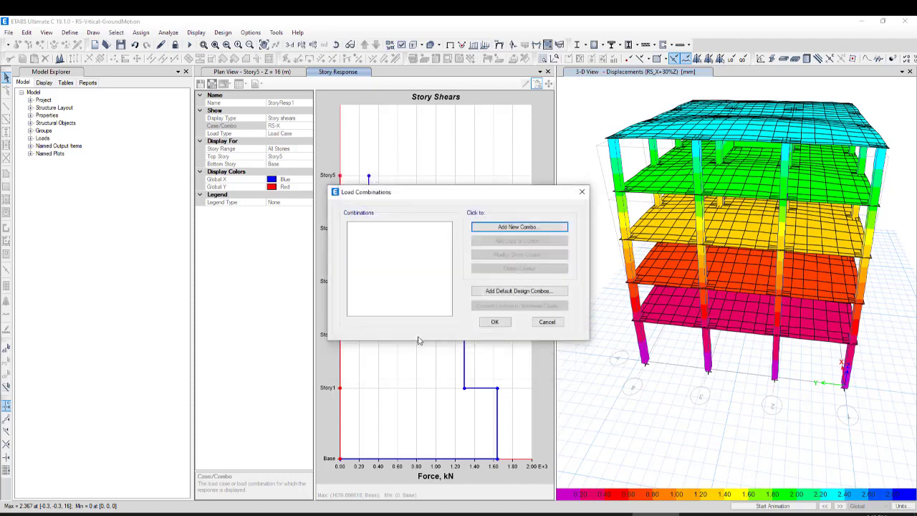
pyautogui.click(494, 322)
# Display the story shears plot for the RS_X+30%Z case and read its base shear
pyautogui.click(301, 126)
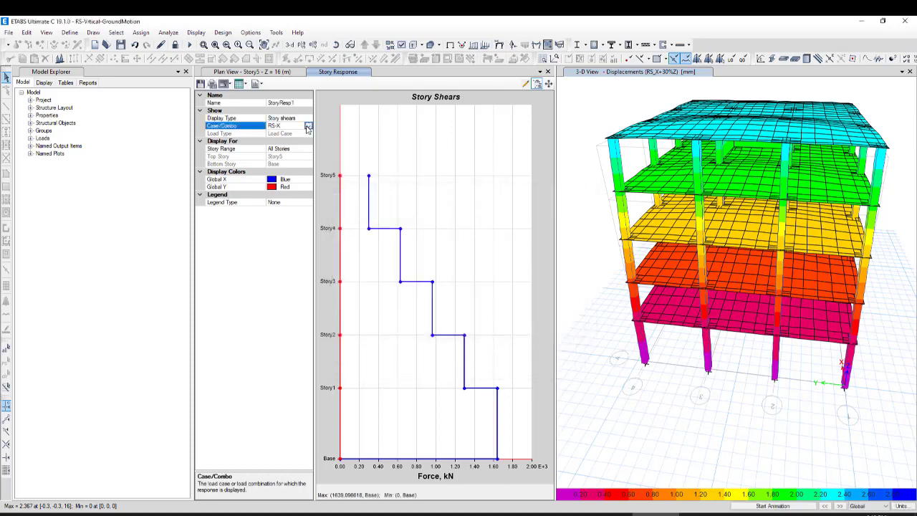
pyautogui.click(307, 126)
pyautogui.click(278, 185)
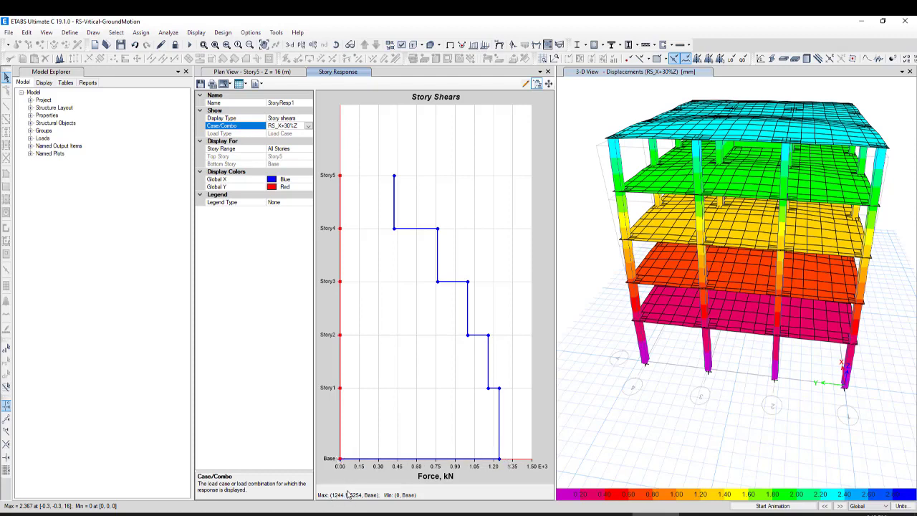
pyautogui.click(308, 126)
pyautogui.click(263, 145)
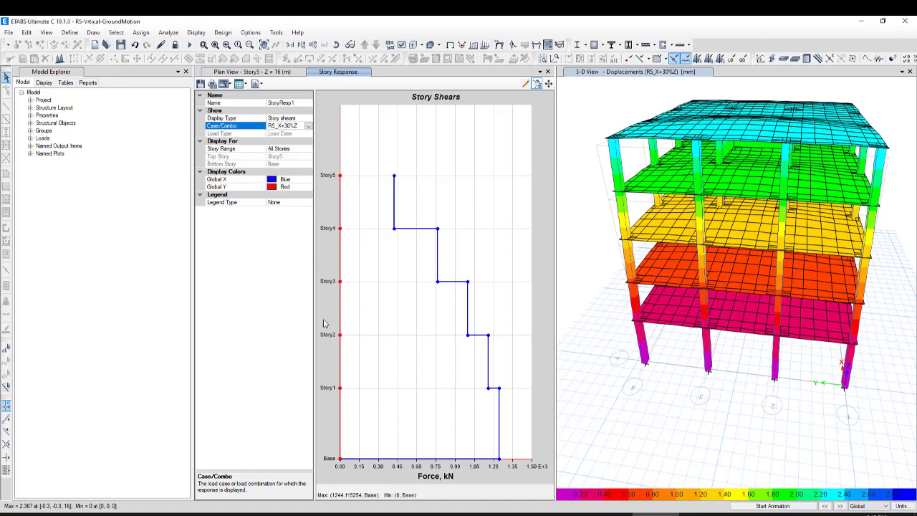